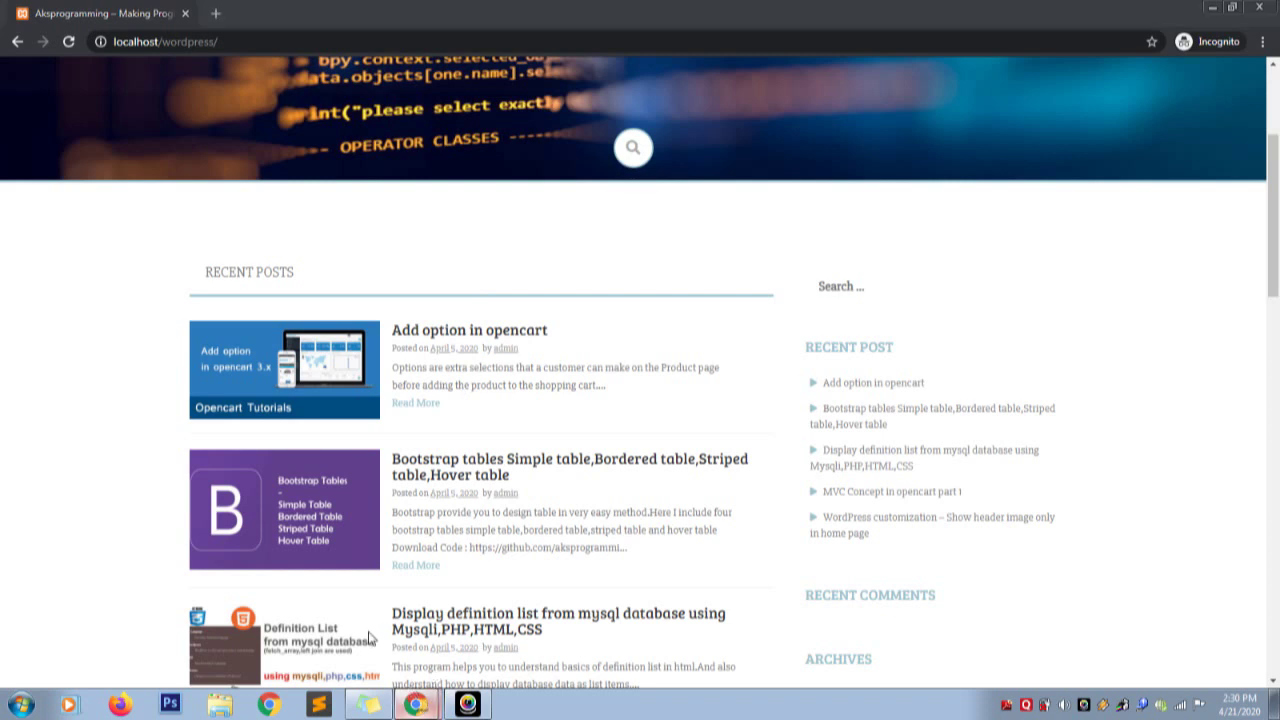
- Switch to the WordPress dashboard and search the plugin directory for "easy watermark"
key("alt+Tab")
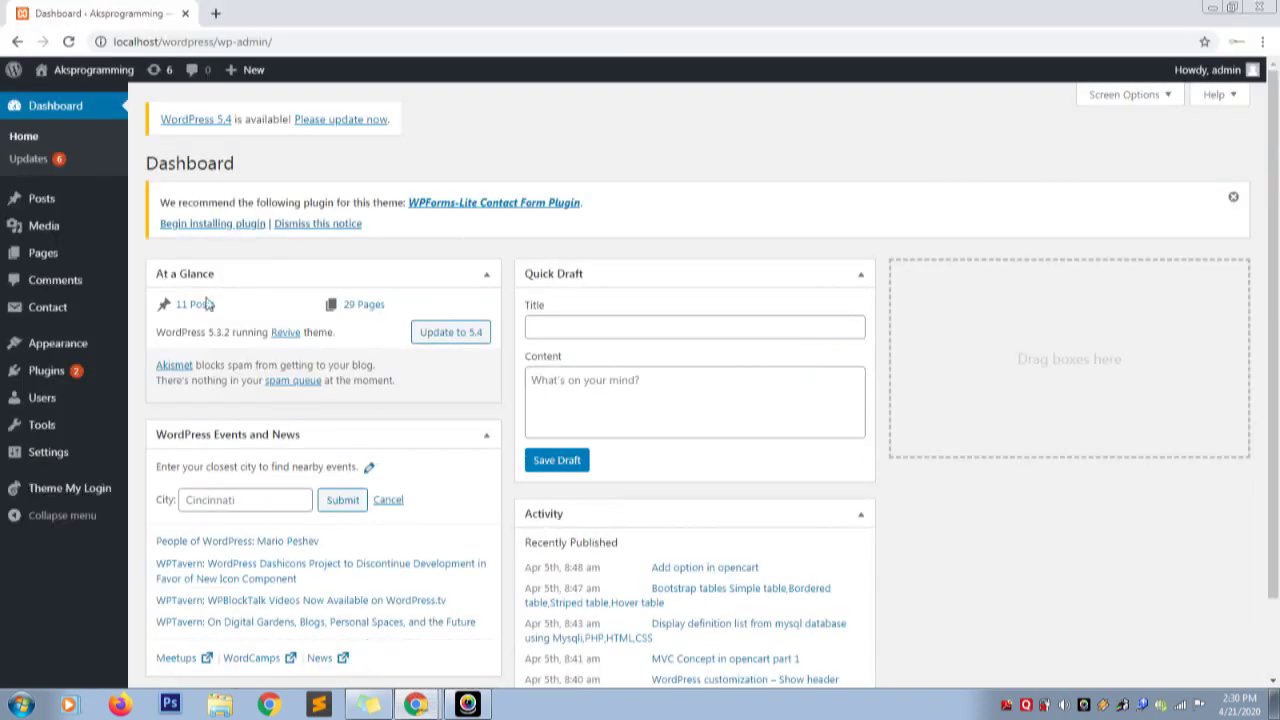
mouse_move(65, 372)
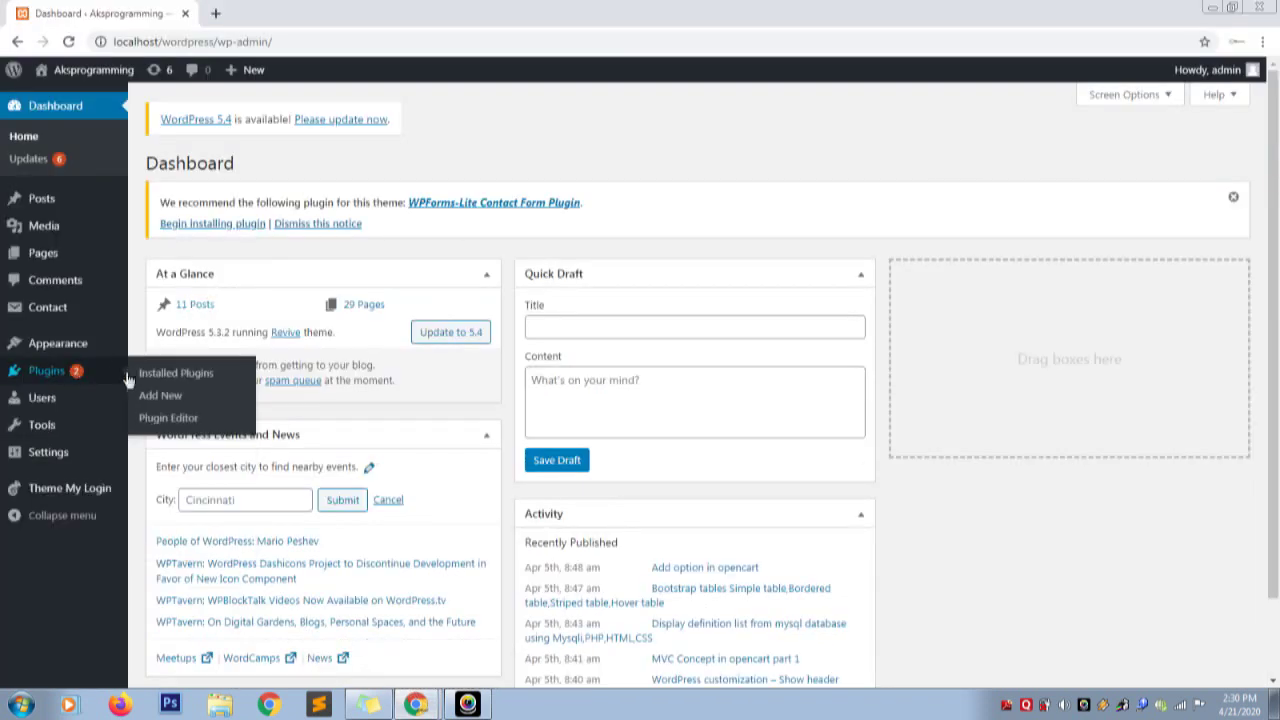
left_click(160, 397)
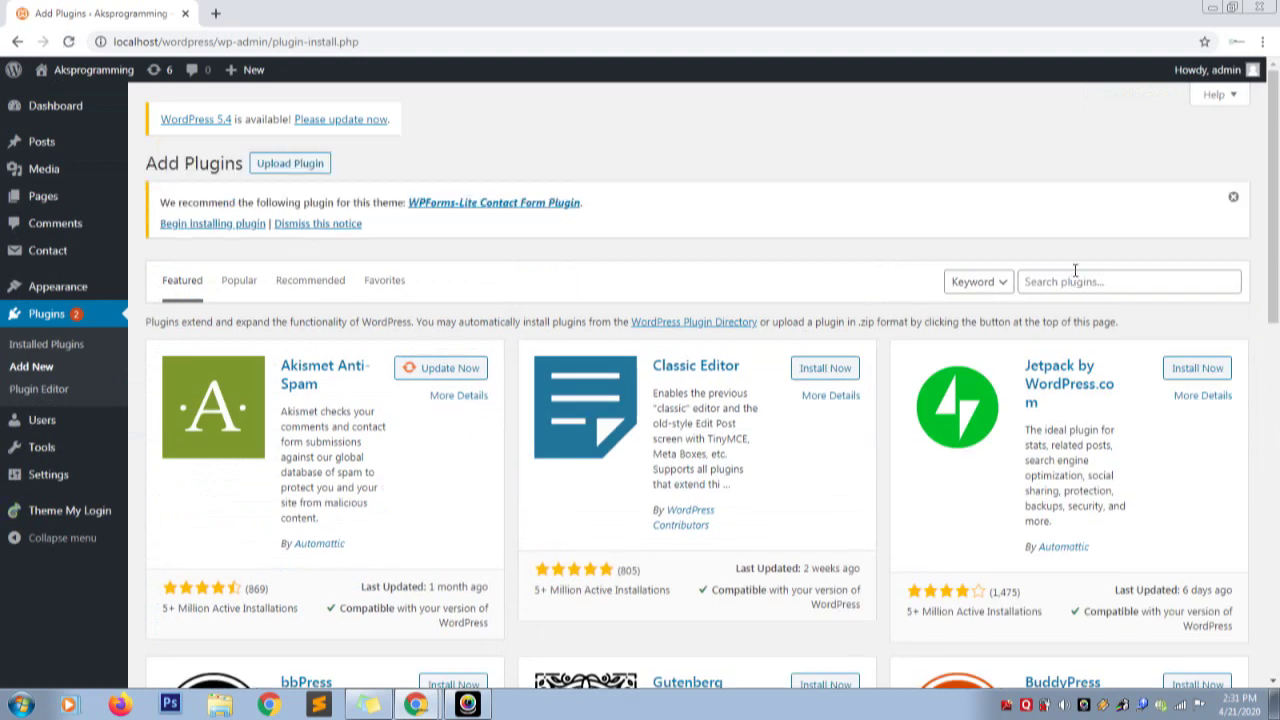
left_click(1075, 278)
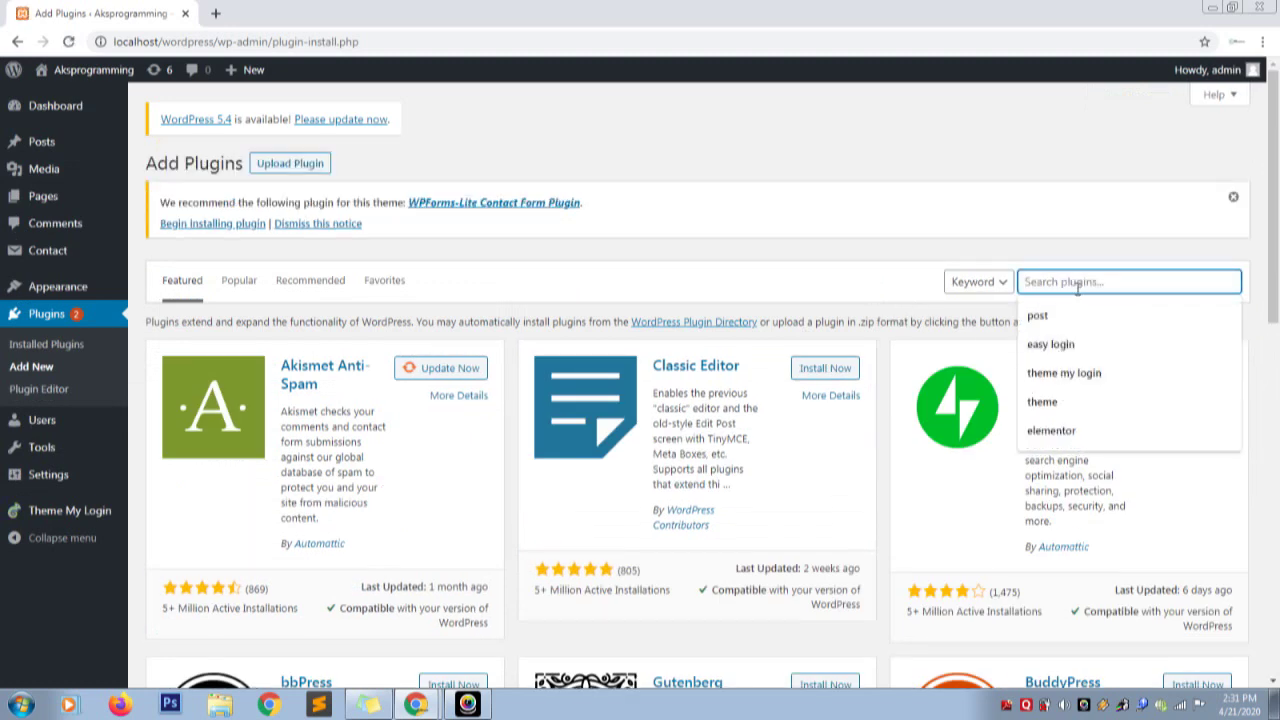
type("e")
key("BackSpace")
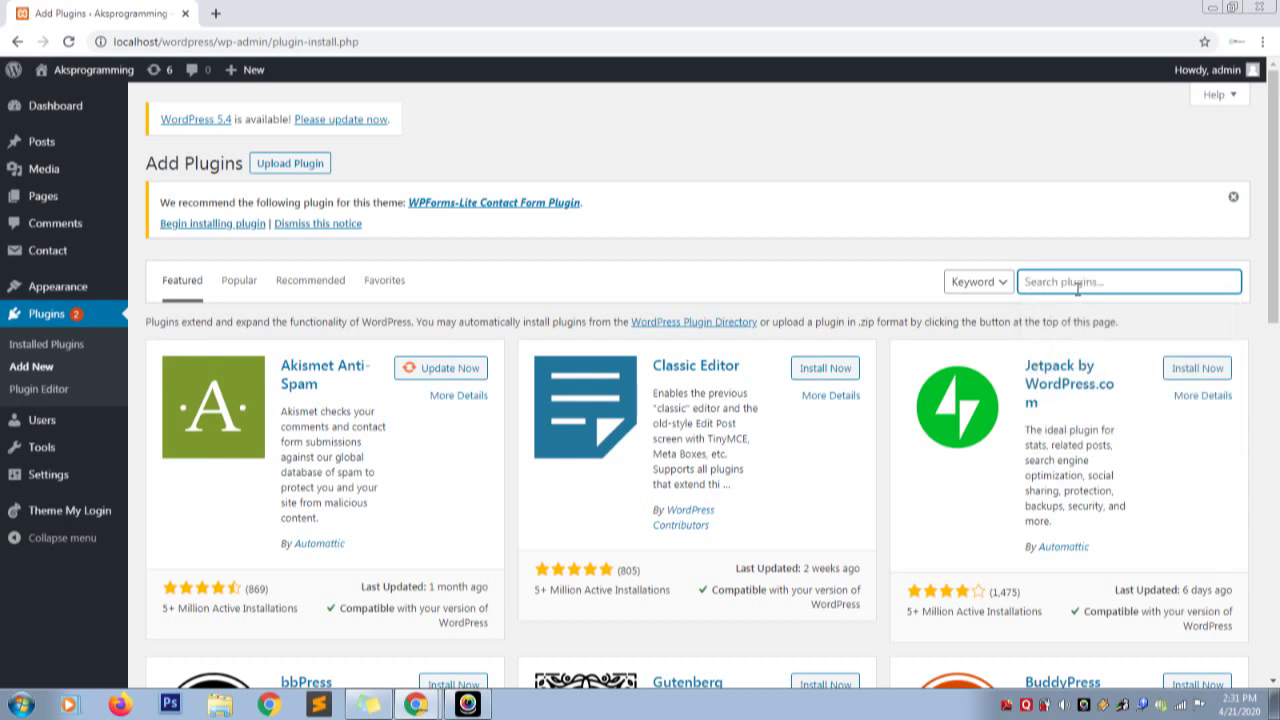
type("e")
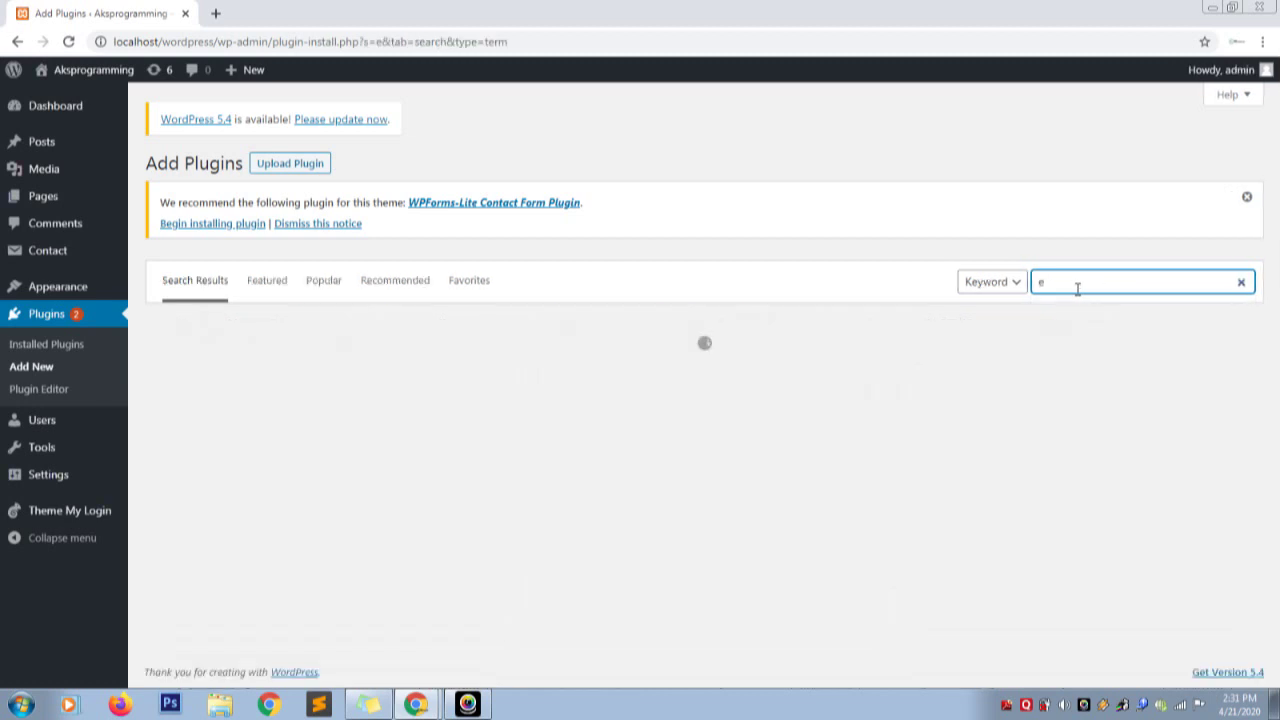
type("asy ")
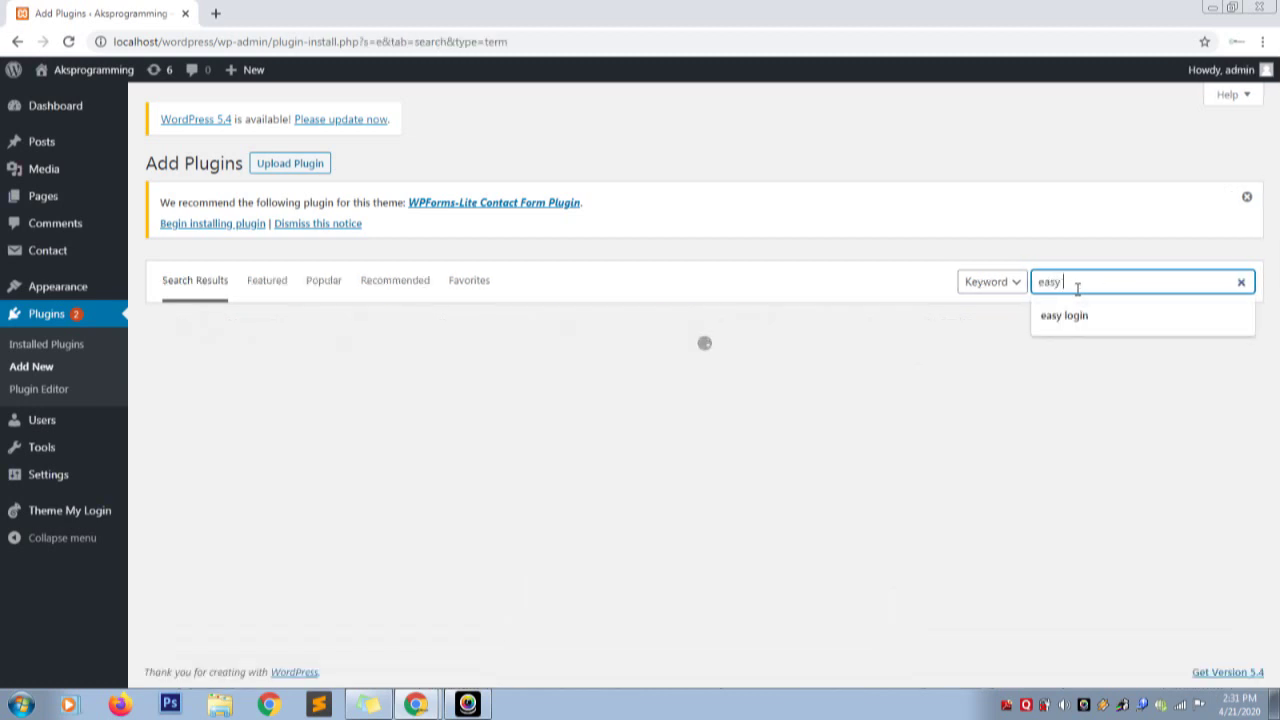
type("water")
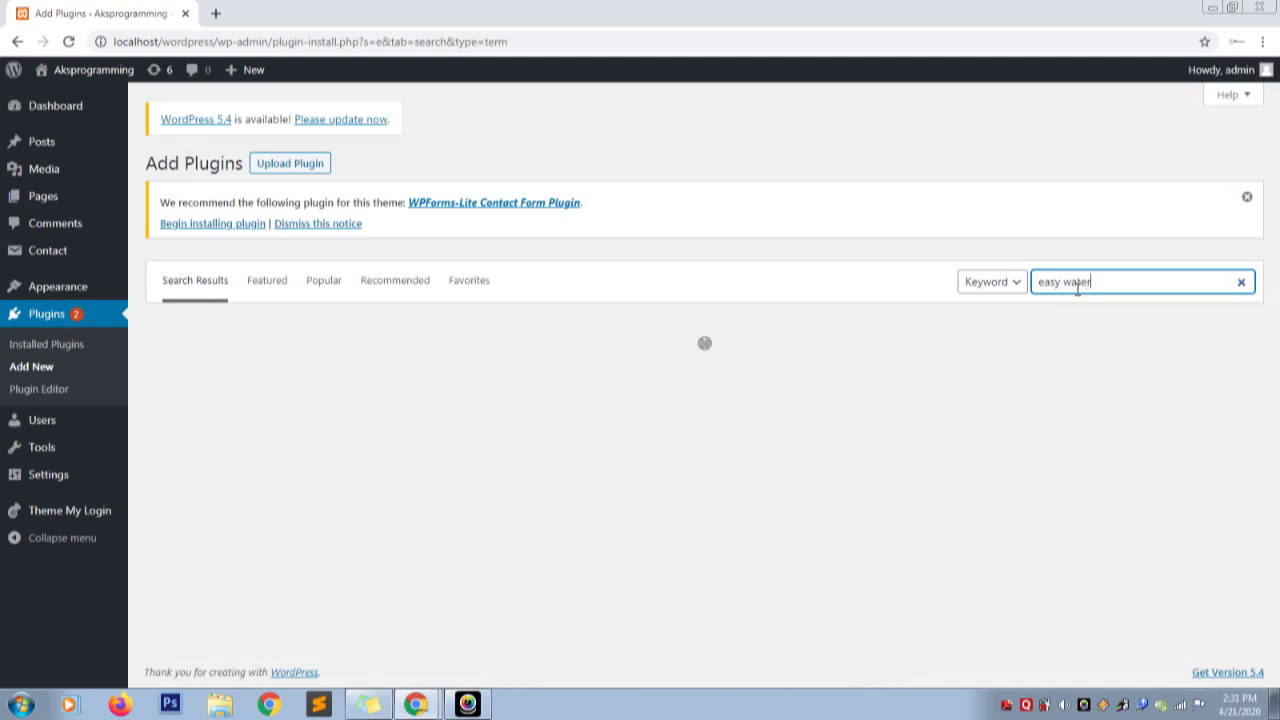
type("mark")
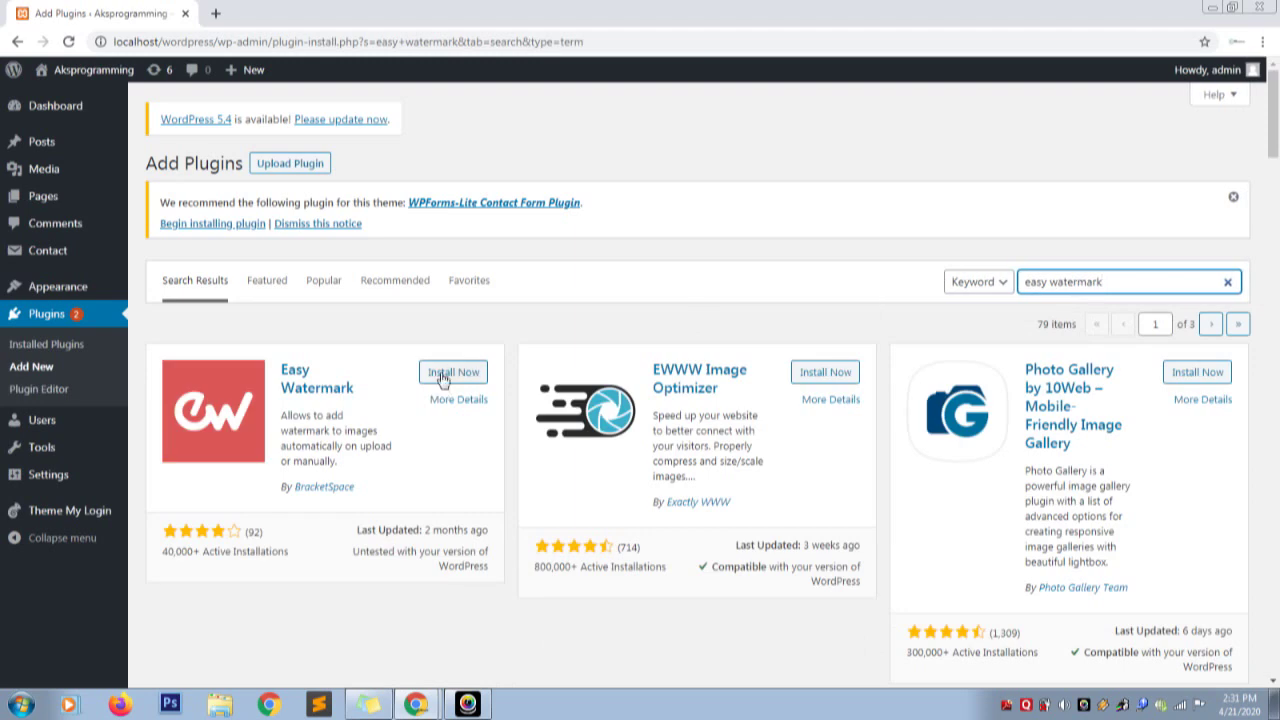
- Install and activate the Easy Watermark plugin by BracketSpace
left_click(446, 375)
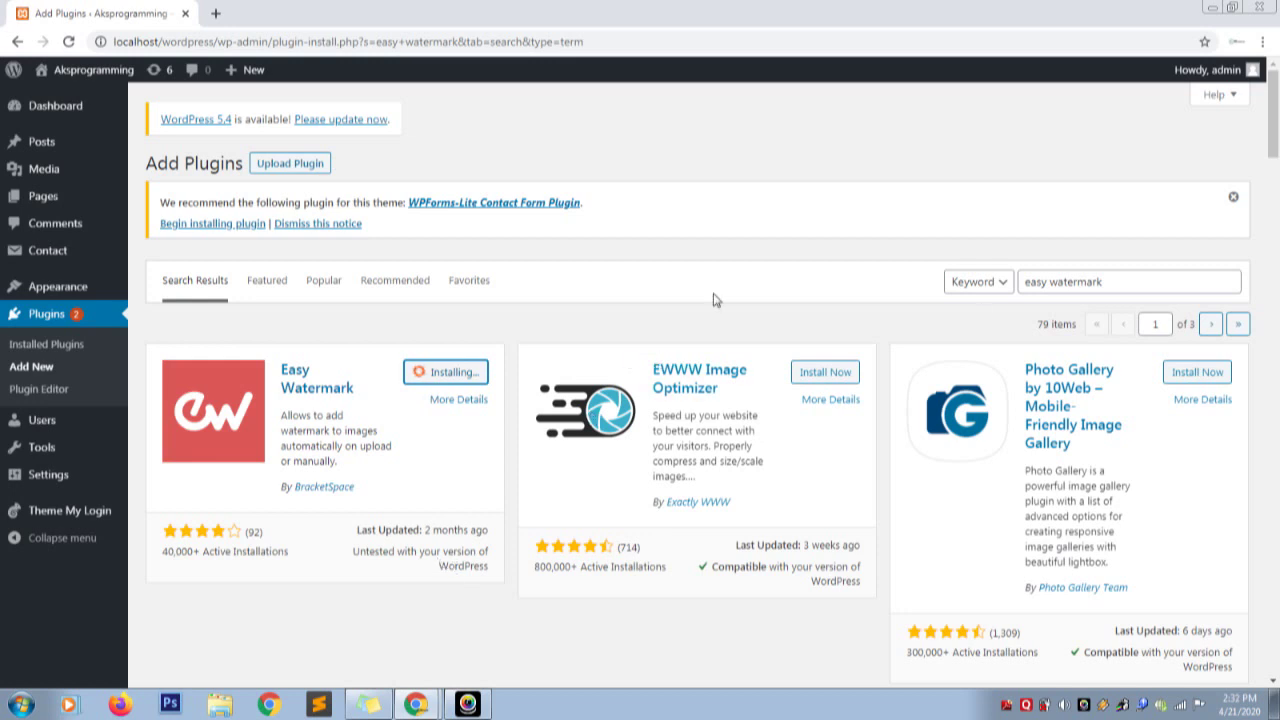
left_click_drag(1276, 130, 1276, 205)
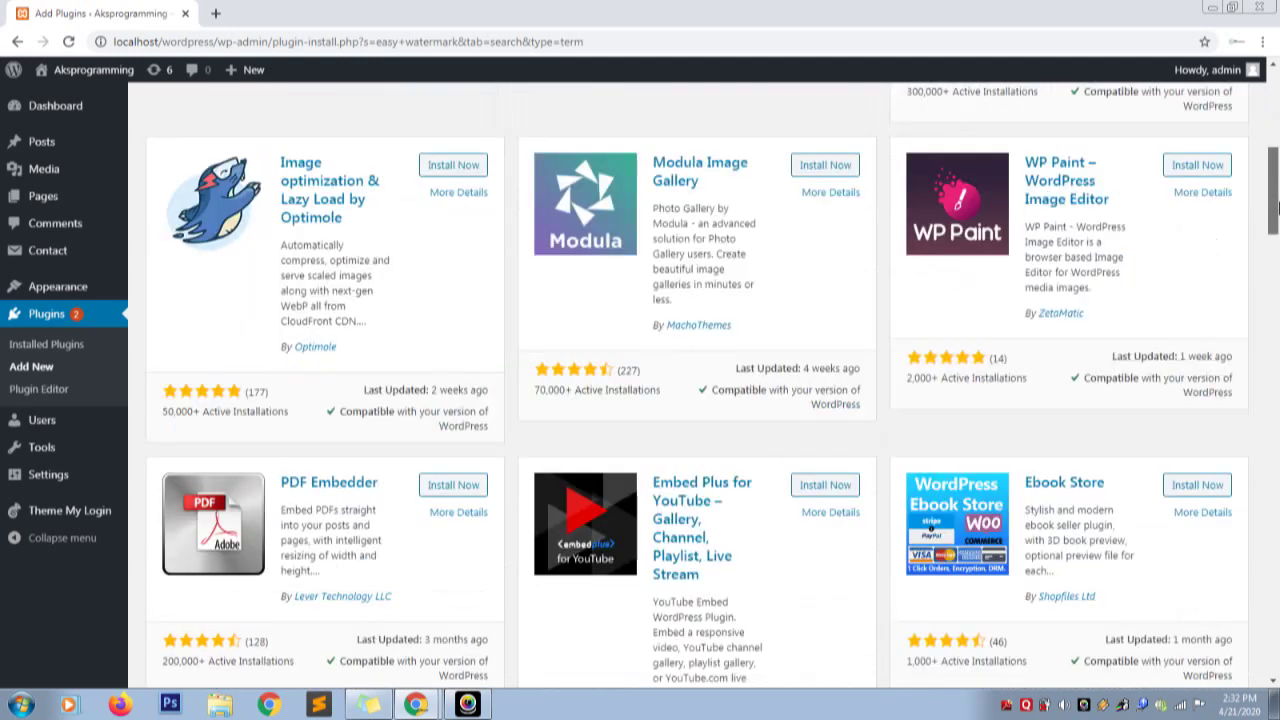
left_click_drag(1276, 205, 1277, 130)
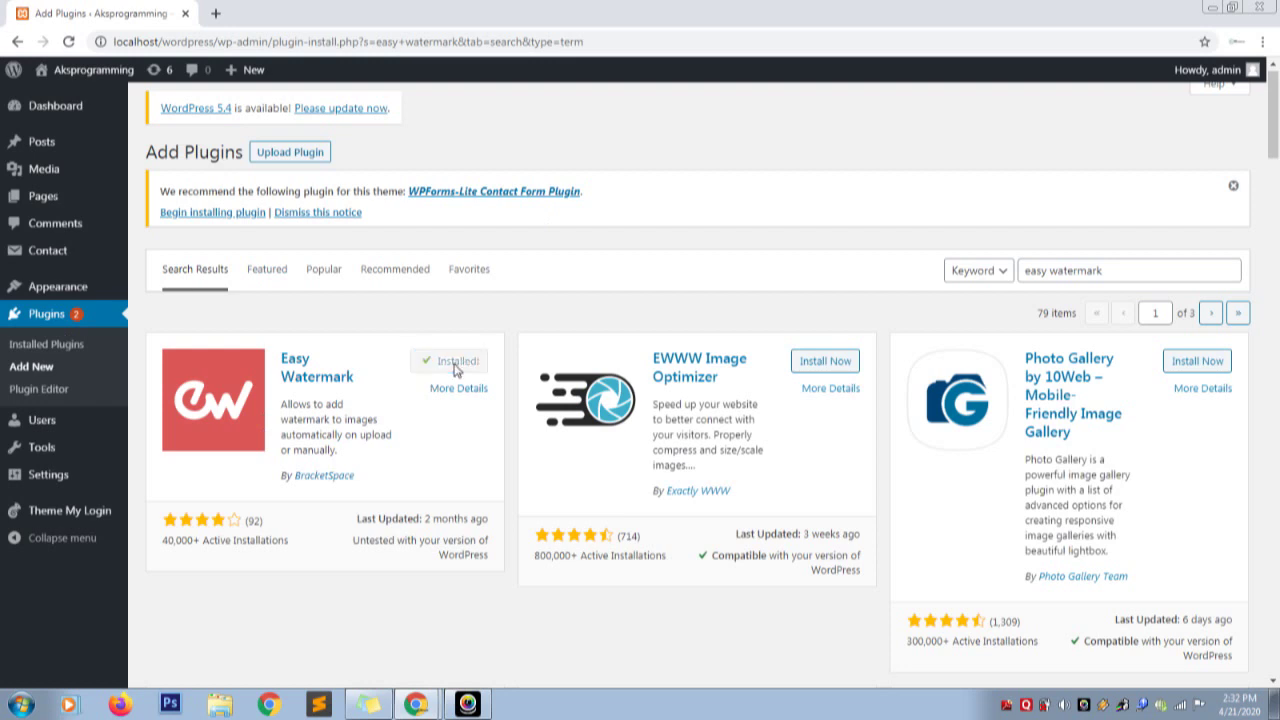
left_click(456, 368)
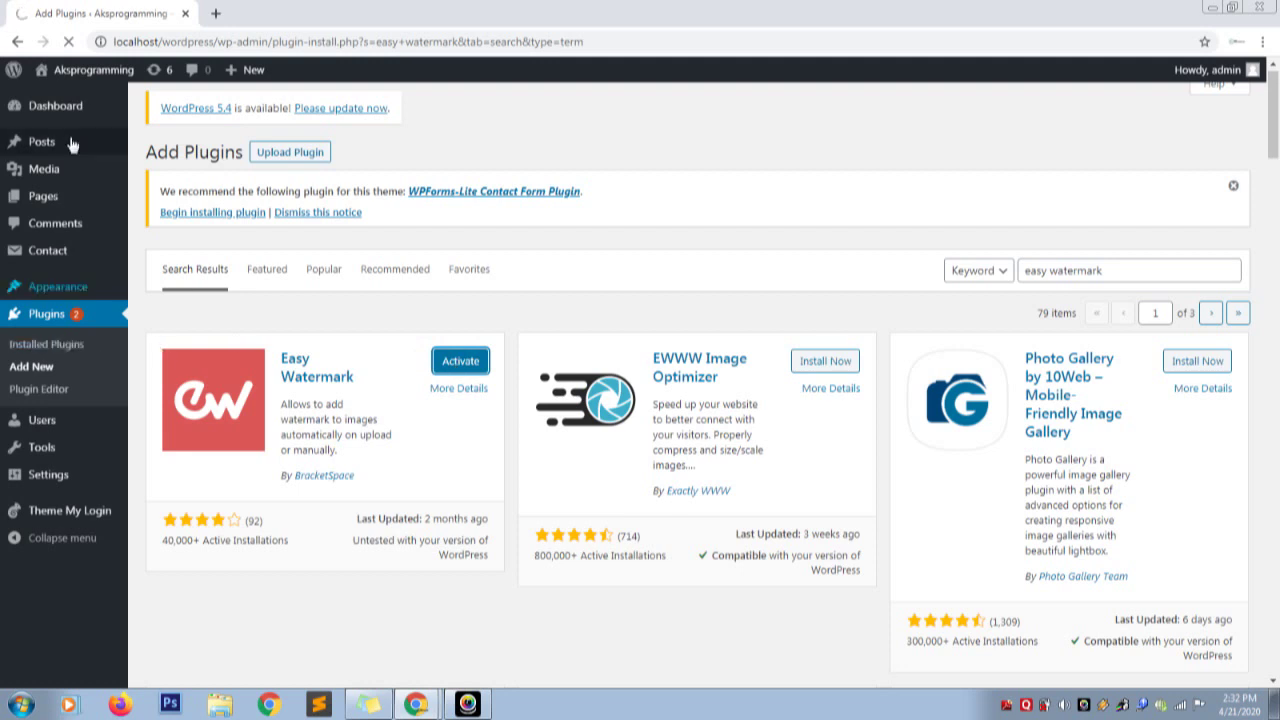
- Open the Easy Watermark page and skip the notification and diagnostic tracking opt-in
mouse_move(55, 457)
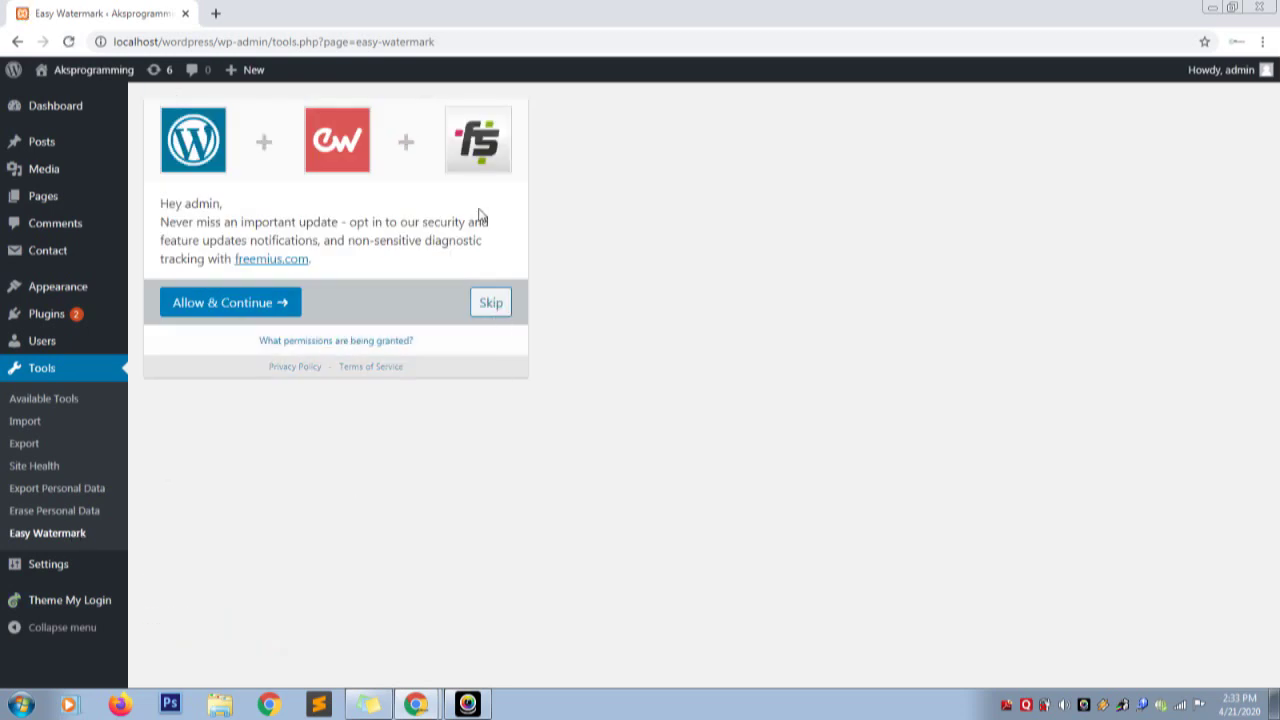
left_click(488, 308)
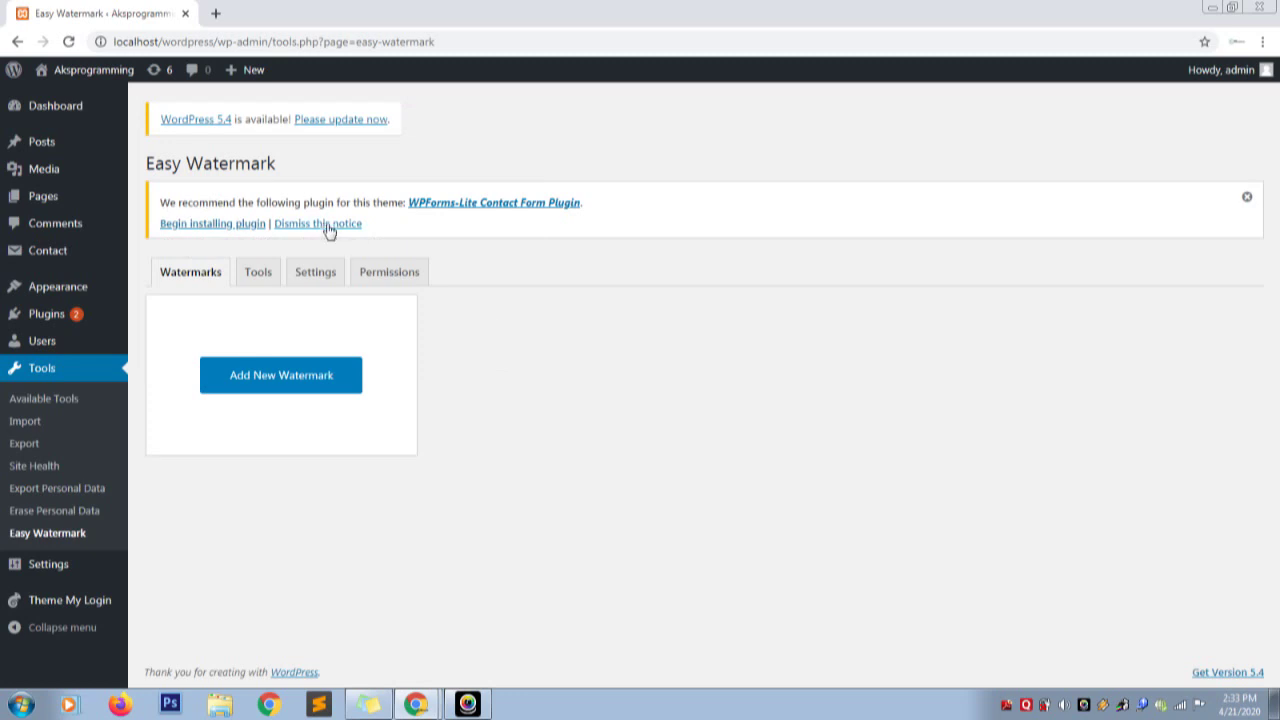
- Review Easy Watermark's bulk and restore tools, settings and role permissions, and return to the watermark list
left_click(266, 277)
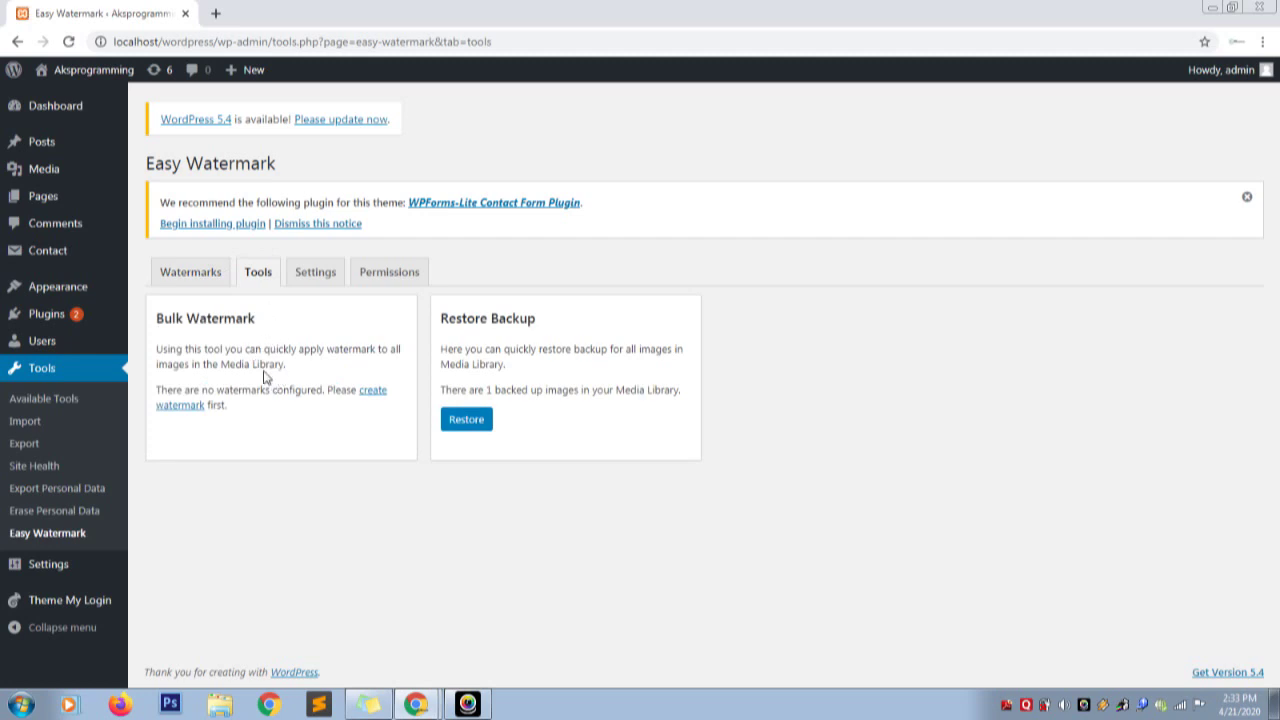
left_click(314, 273)
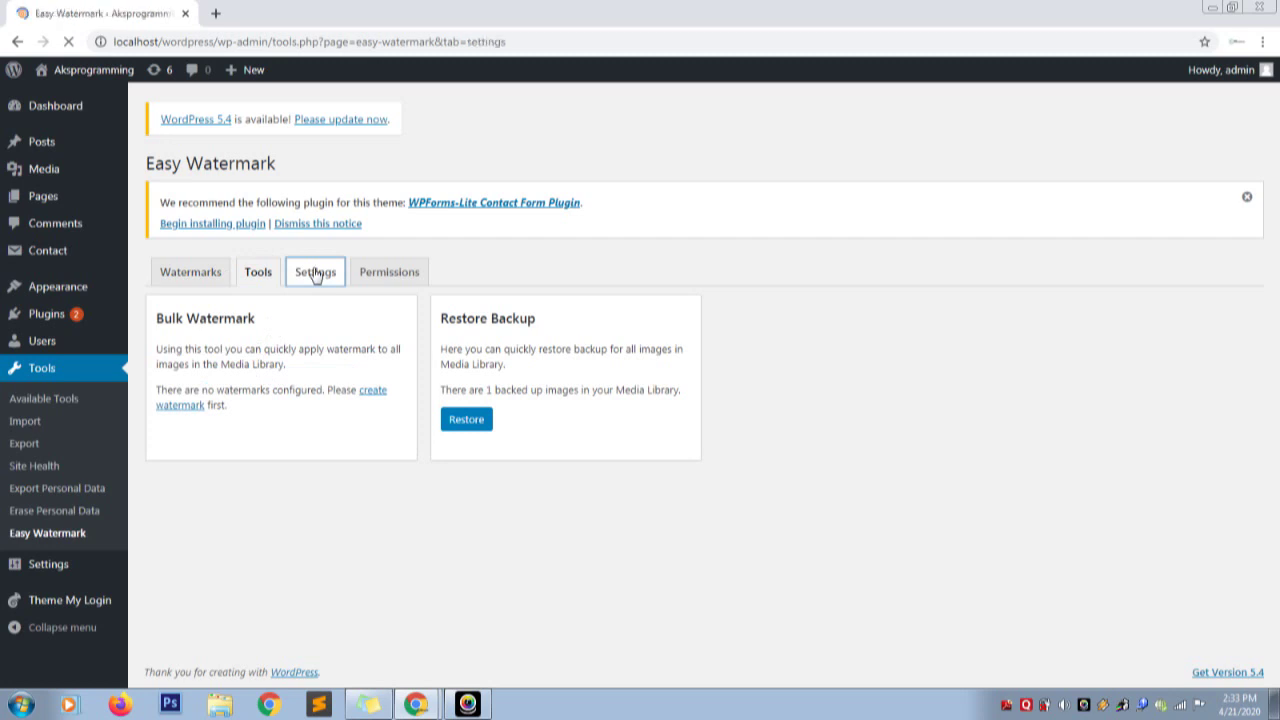
left_click(380, 280)
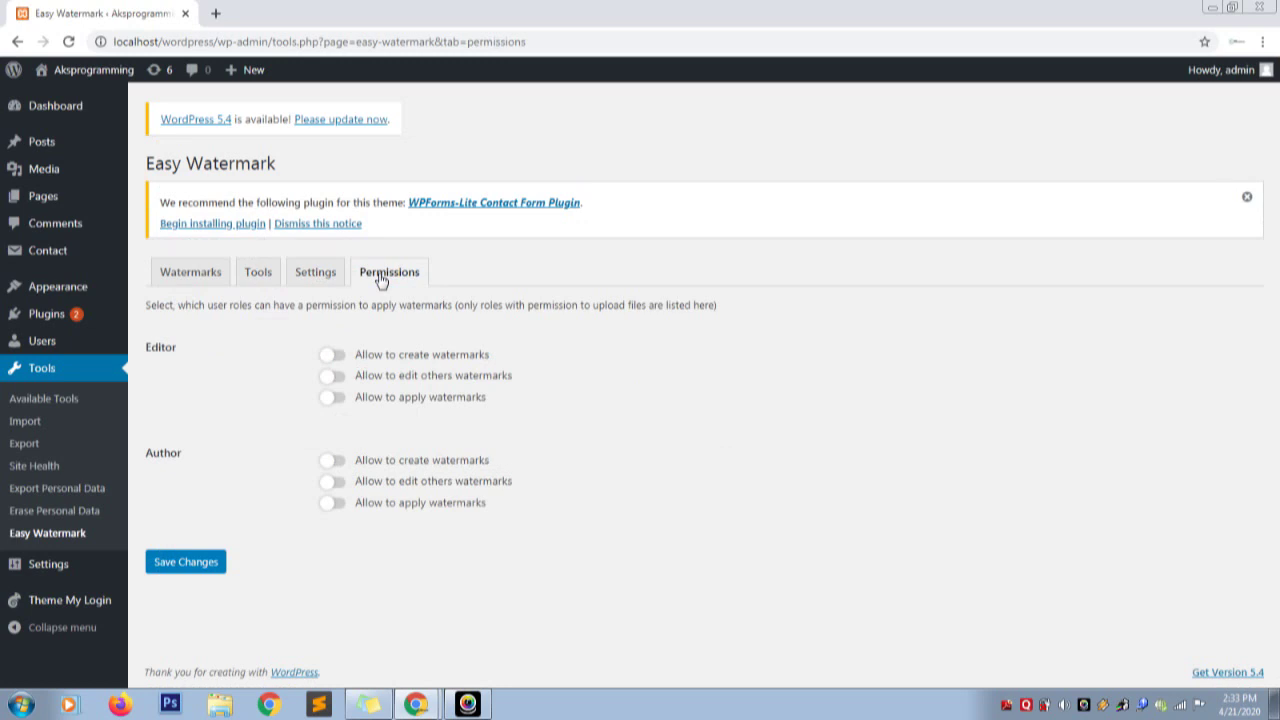
left_click(205, 276)
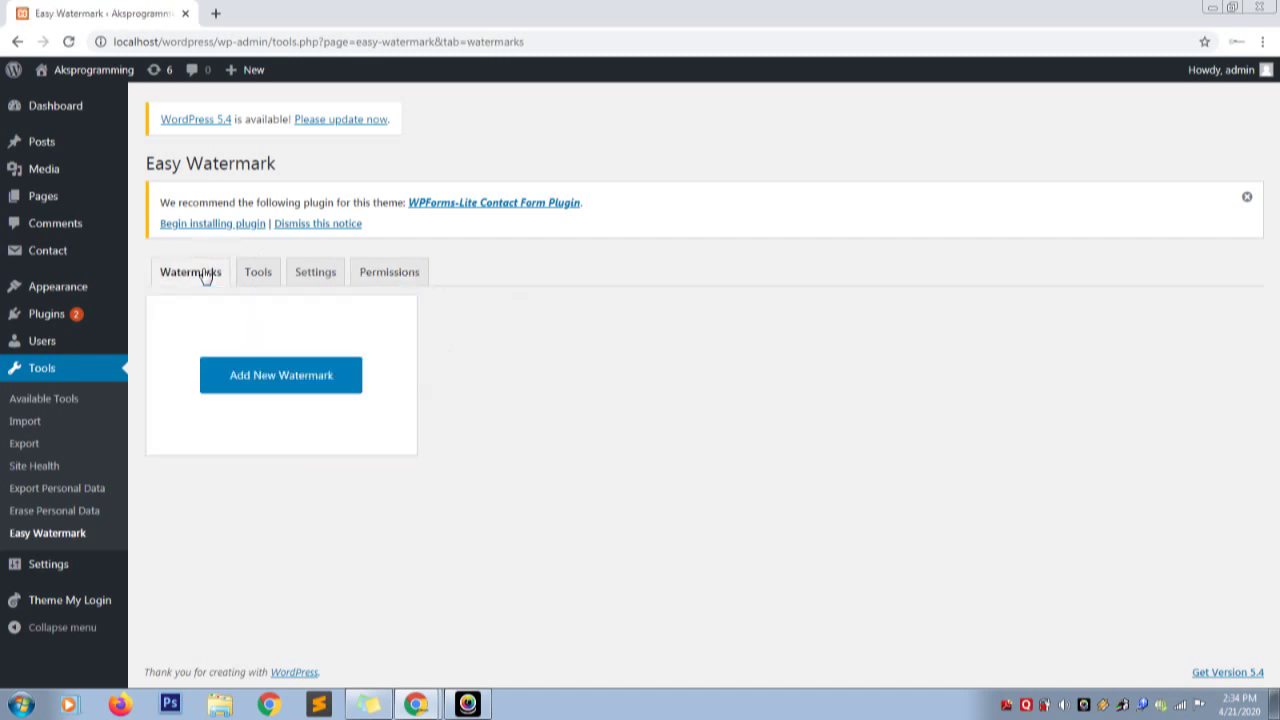
- Add a new watermark titled "Aksprogramming text" and choose Text as its watermark type
left_click(278, 386)
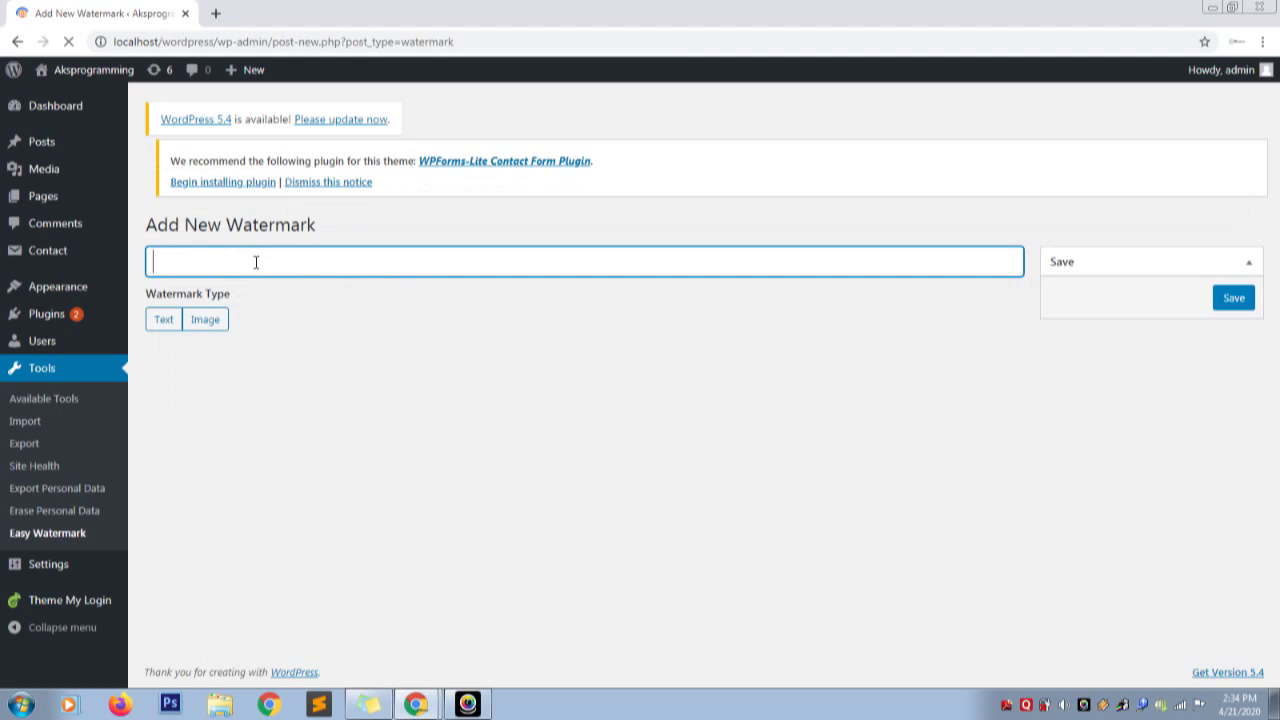
type("A")
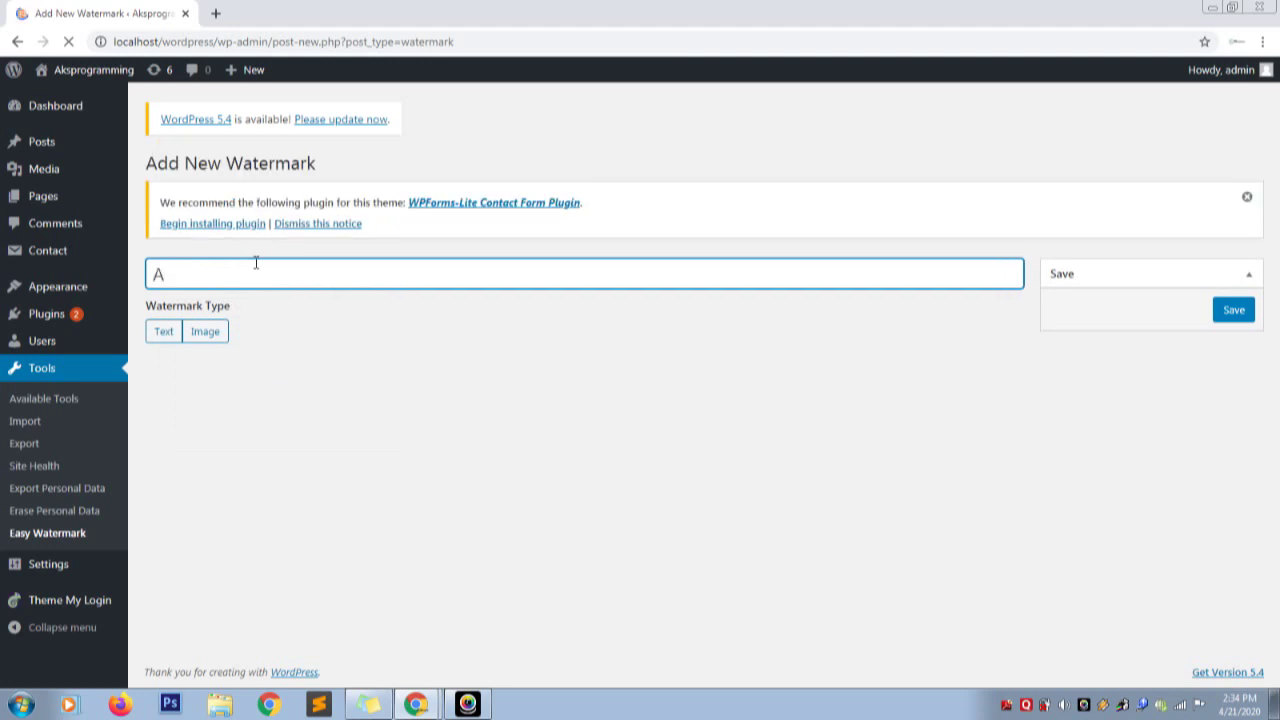
type("ksprogramming")
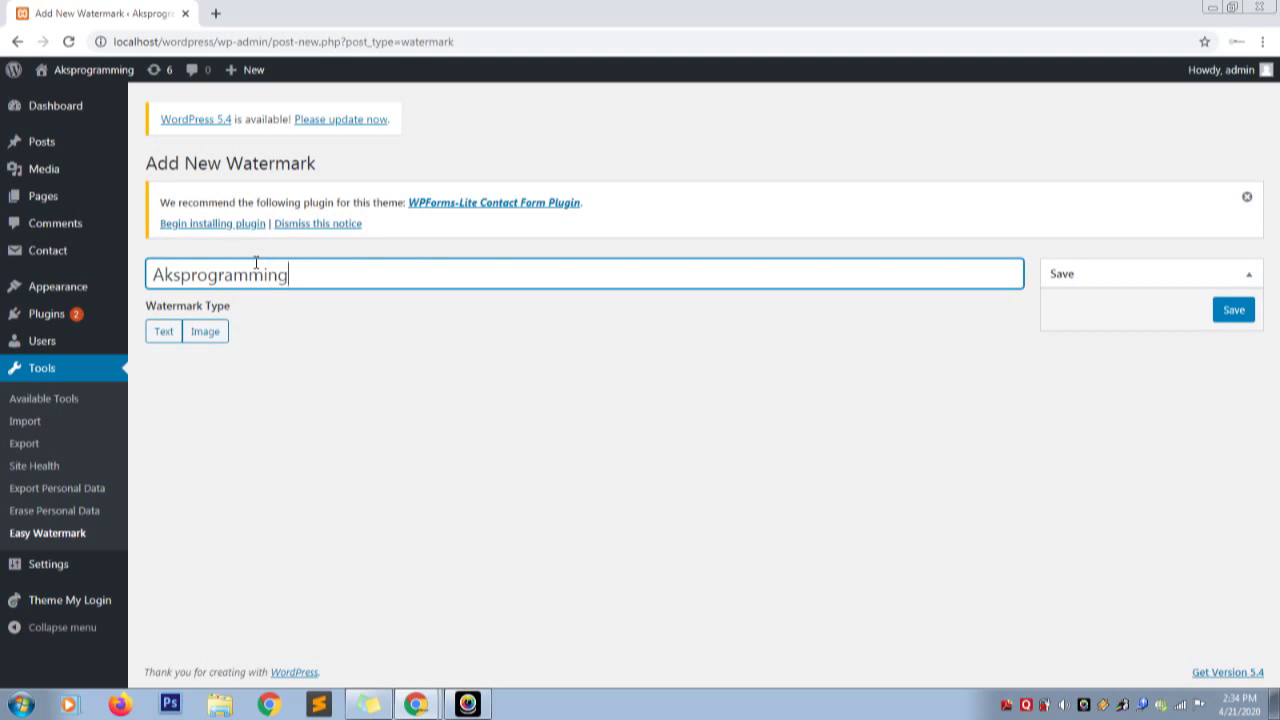
left_click(163, 337)
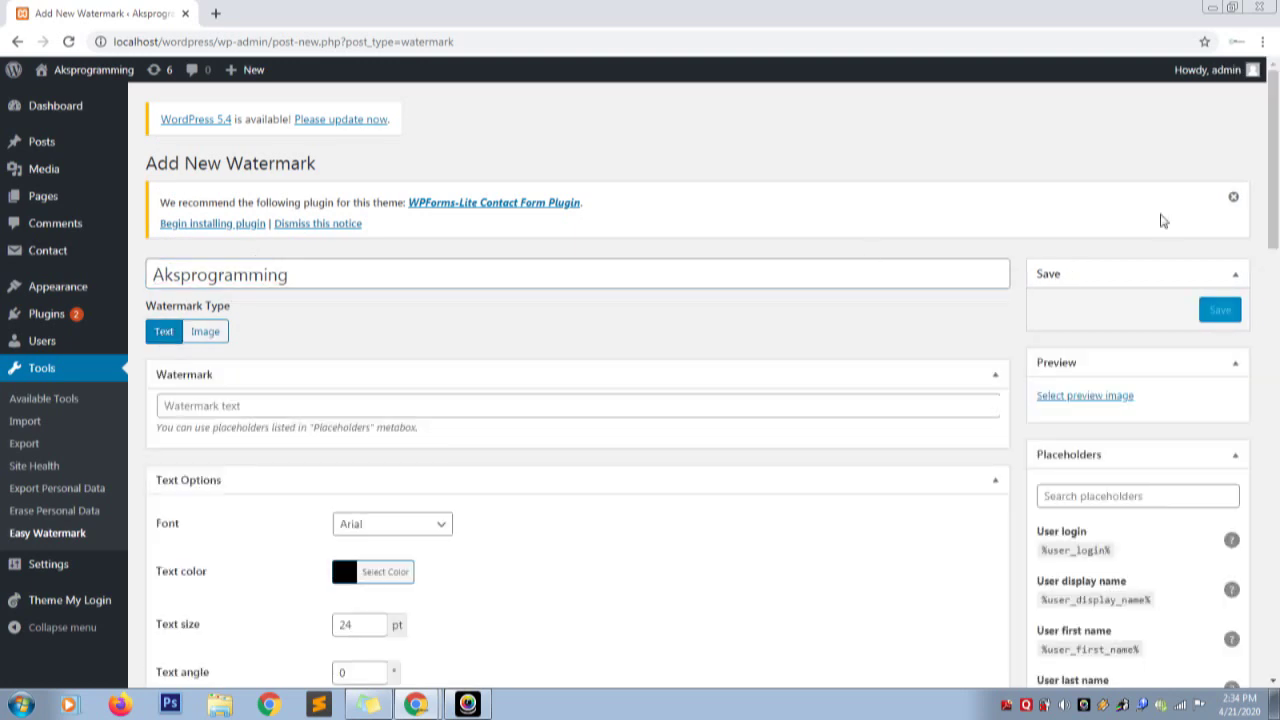
scroll(1150, 140, "down", 3)
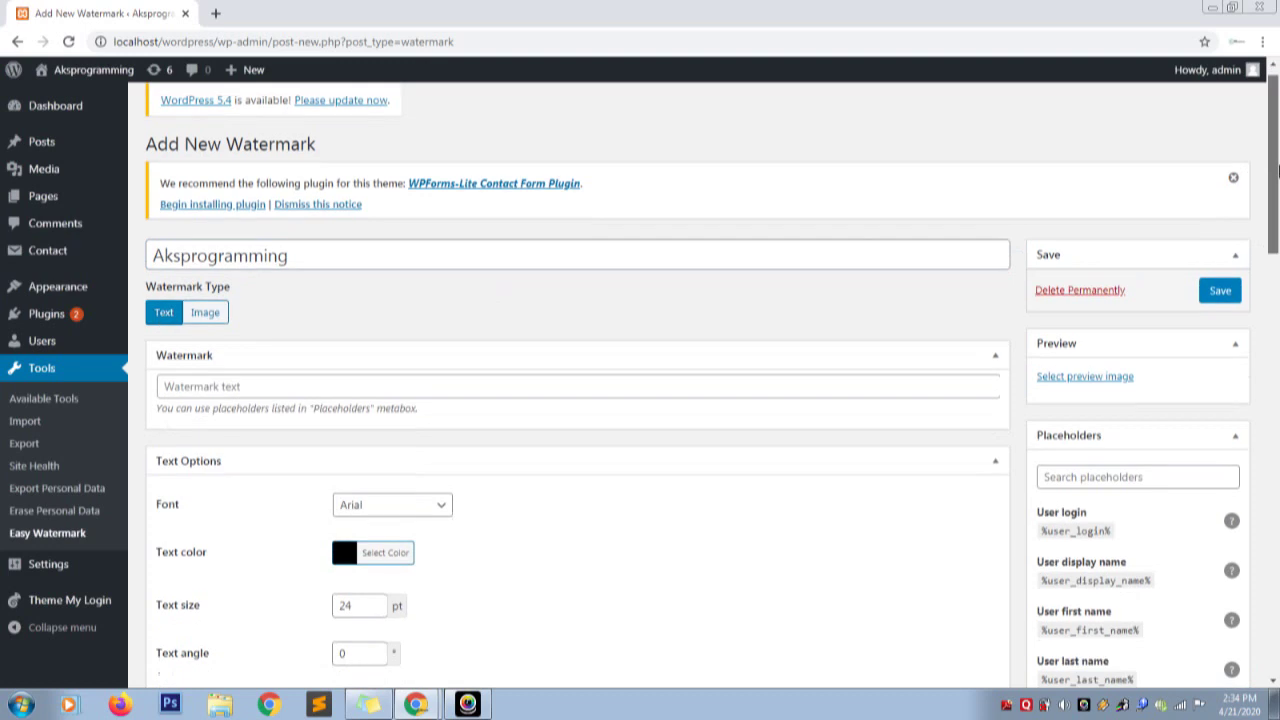
scroll(570, 221, "up", 2)
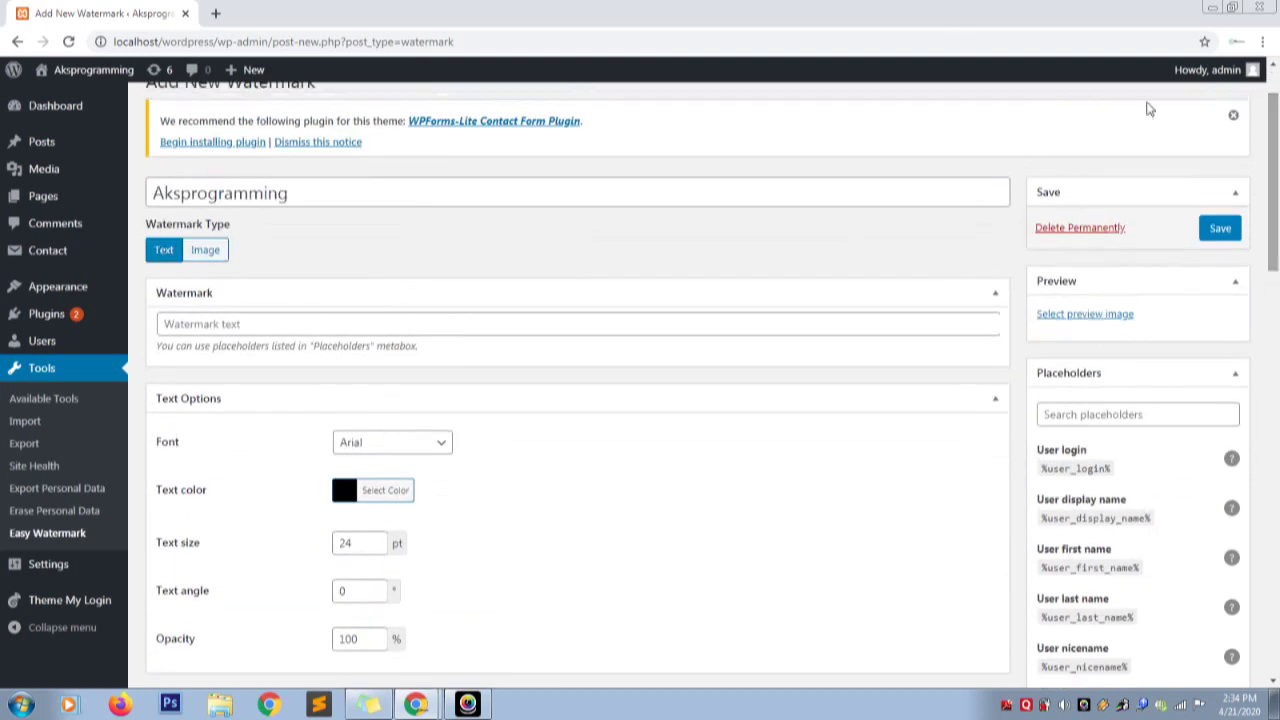
left_click(531, 197)
type("text")
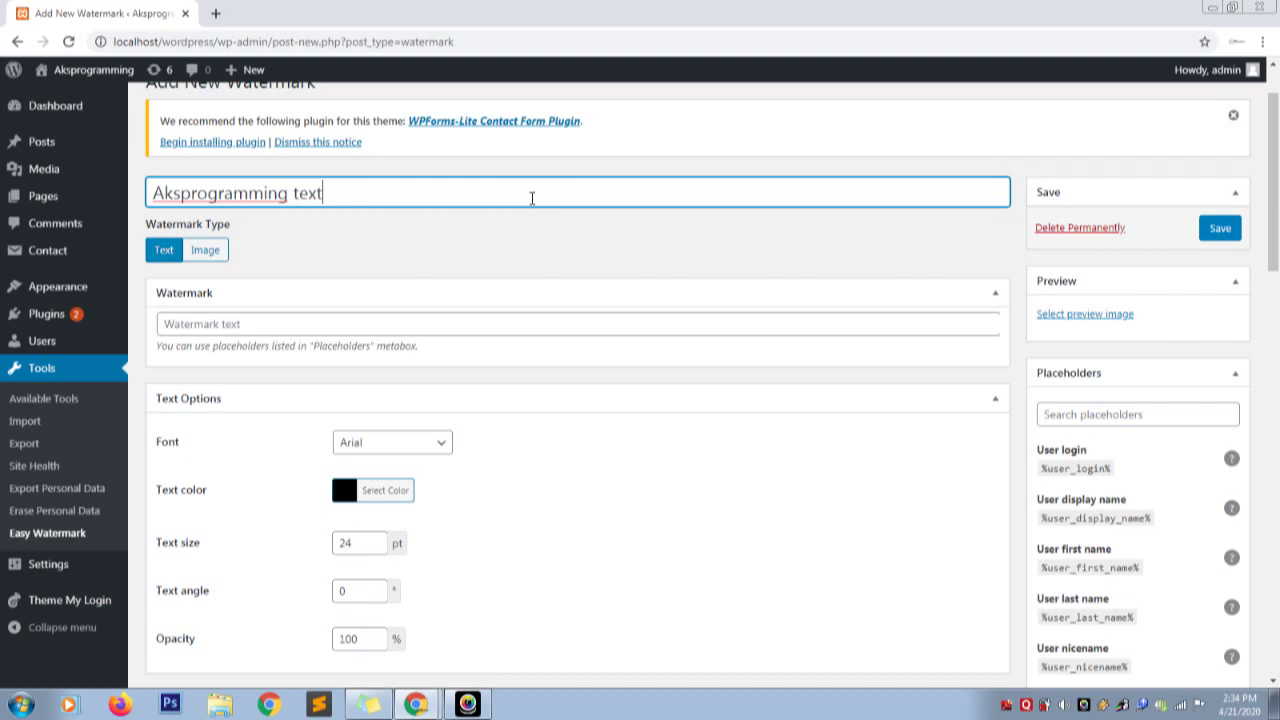
- Set the watermark text to "Aksprogramming" and save the watermark
left_click(379, 324)
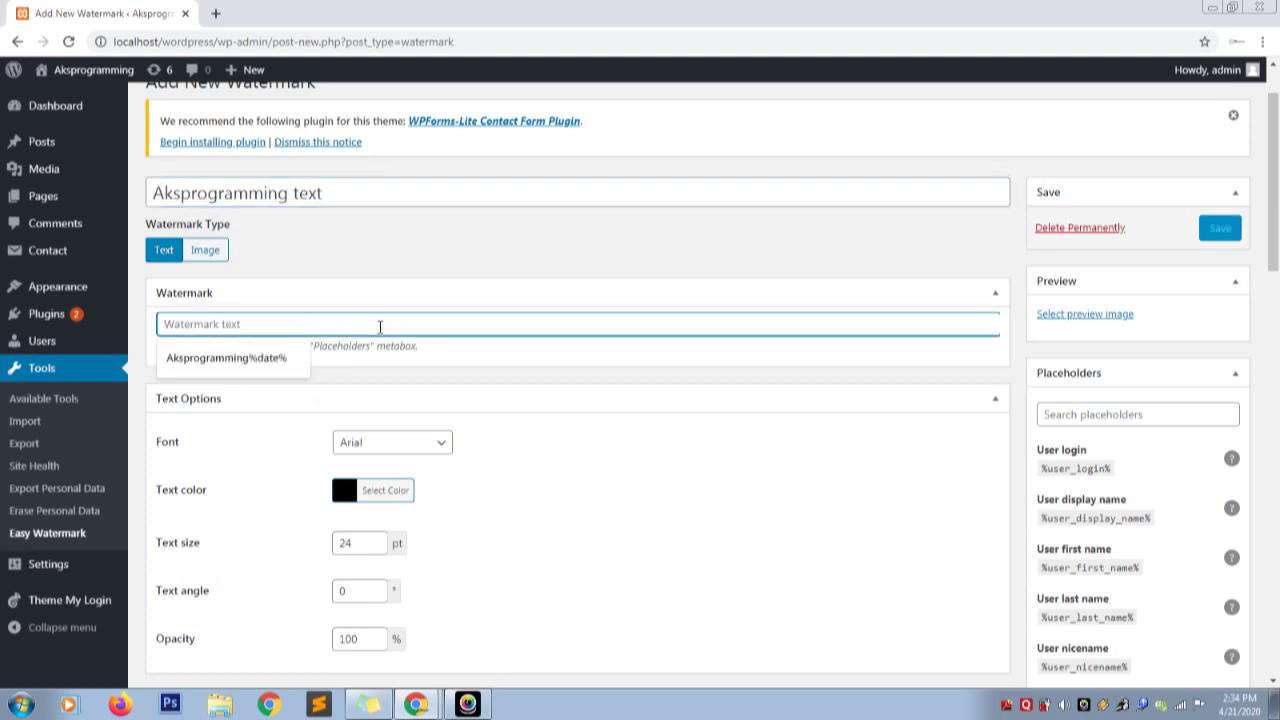
type("Aks")
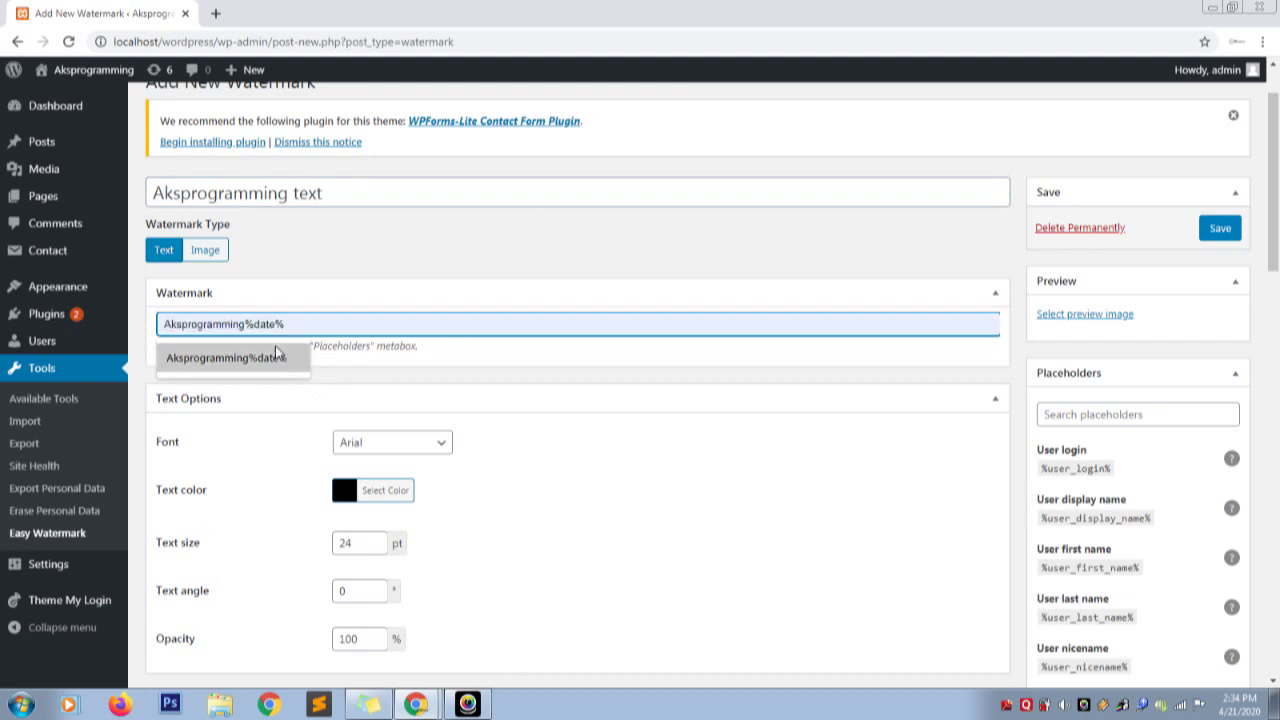
type("p")
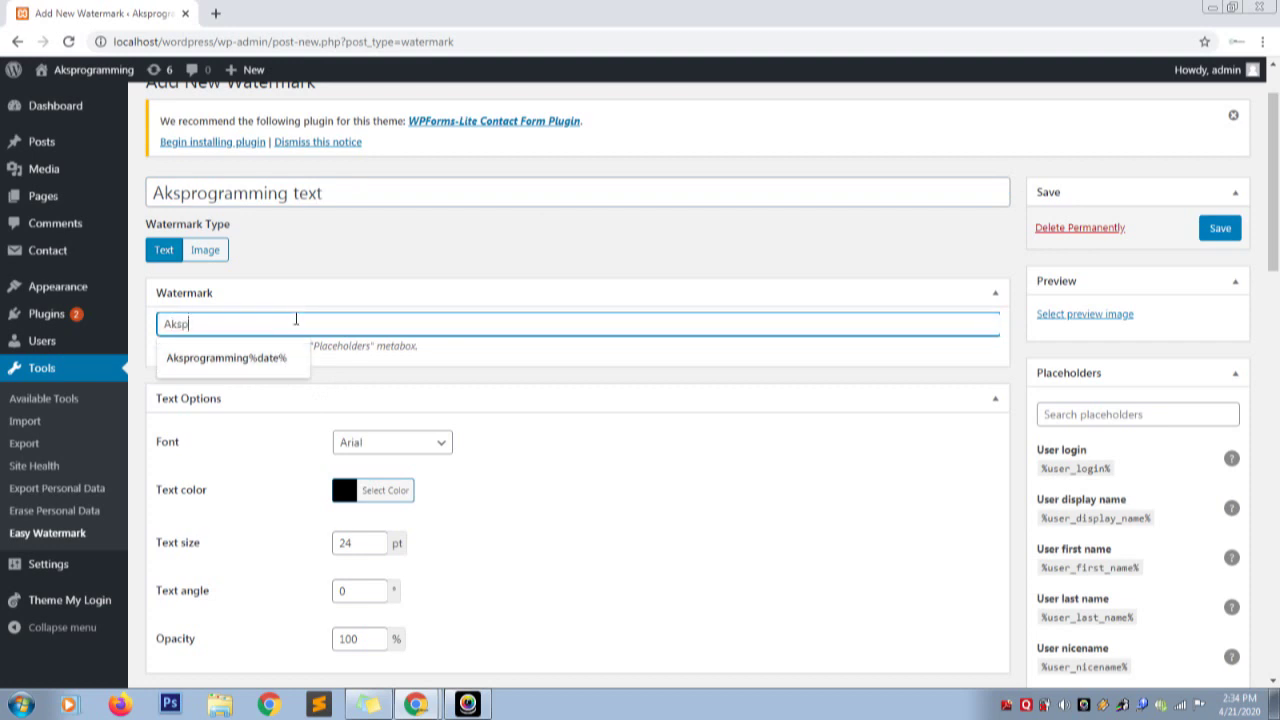
type("rogramming")
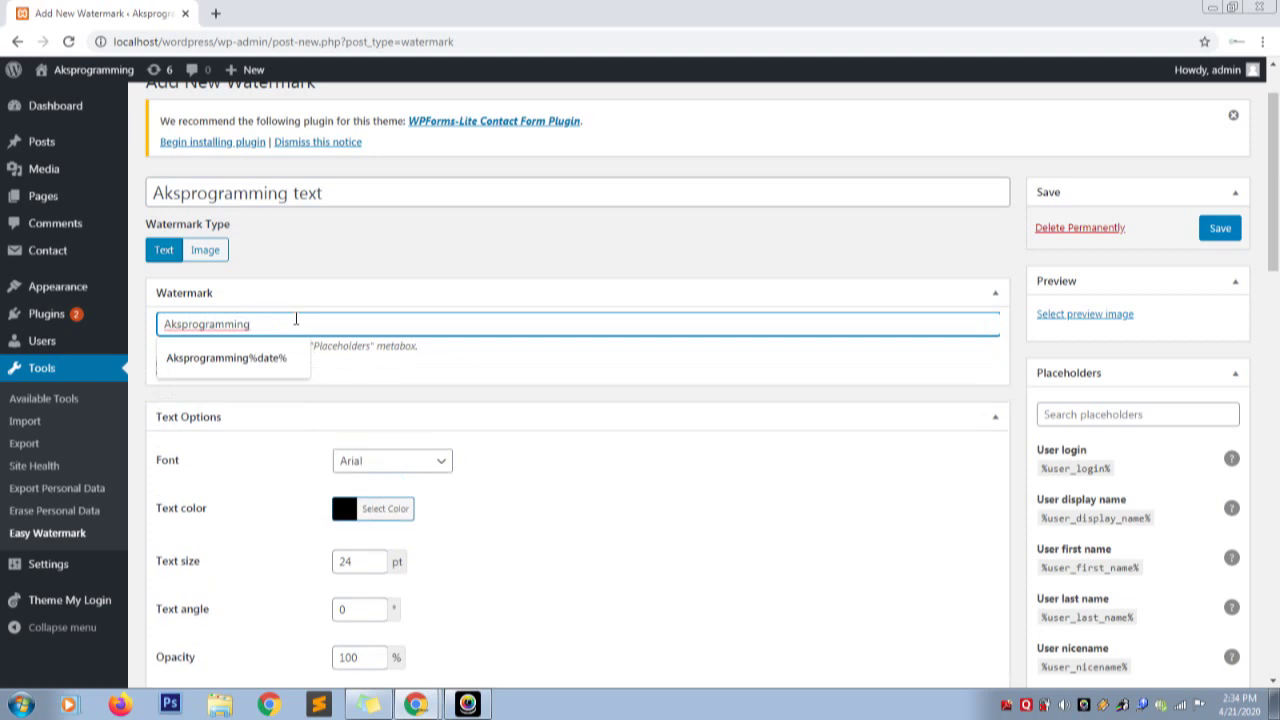
key("Return")
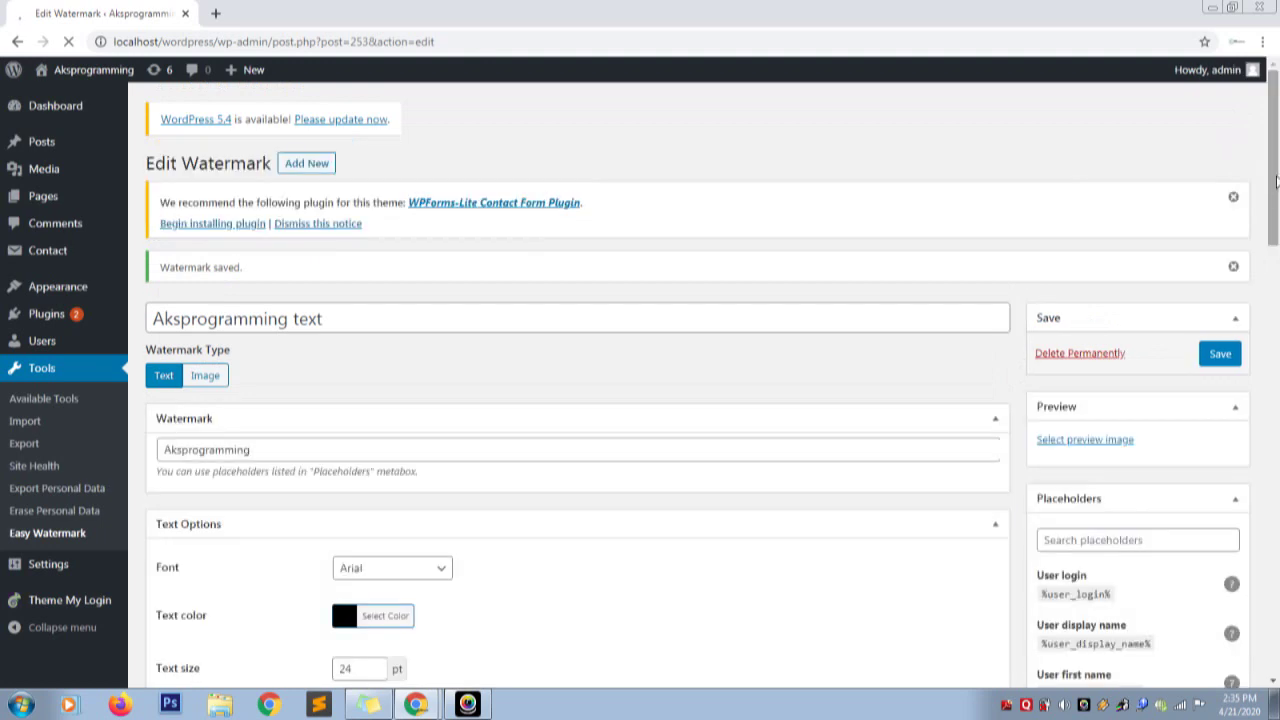
- Copy the current date placeholder and append it to the watermark text so it reads "Aksprogramming %date%"
left_click_drag(1275, 190, 1277, 265)
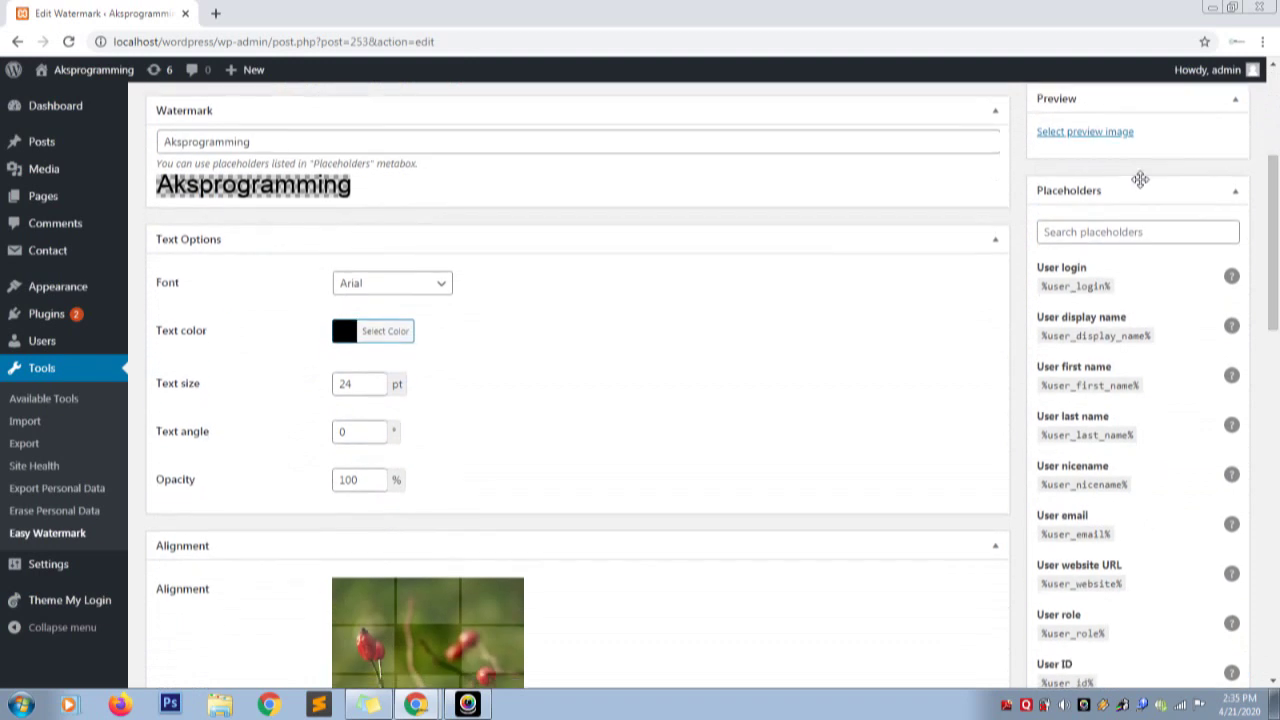
left_click_drag(1273, 213, 1275, 224)
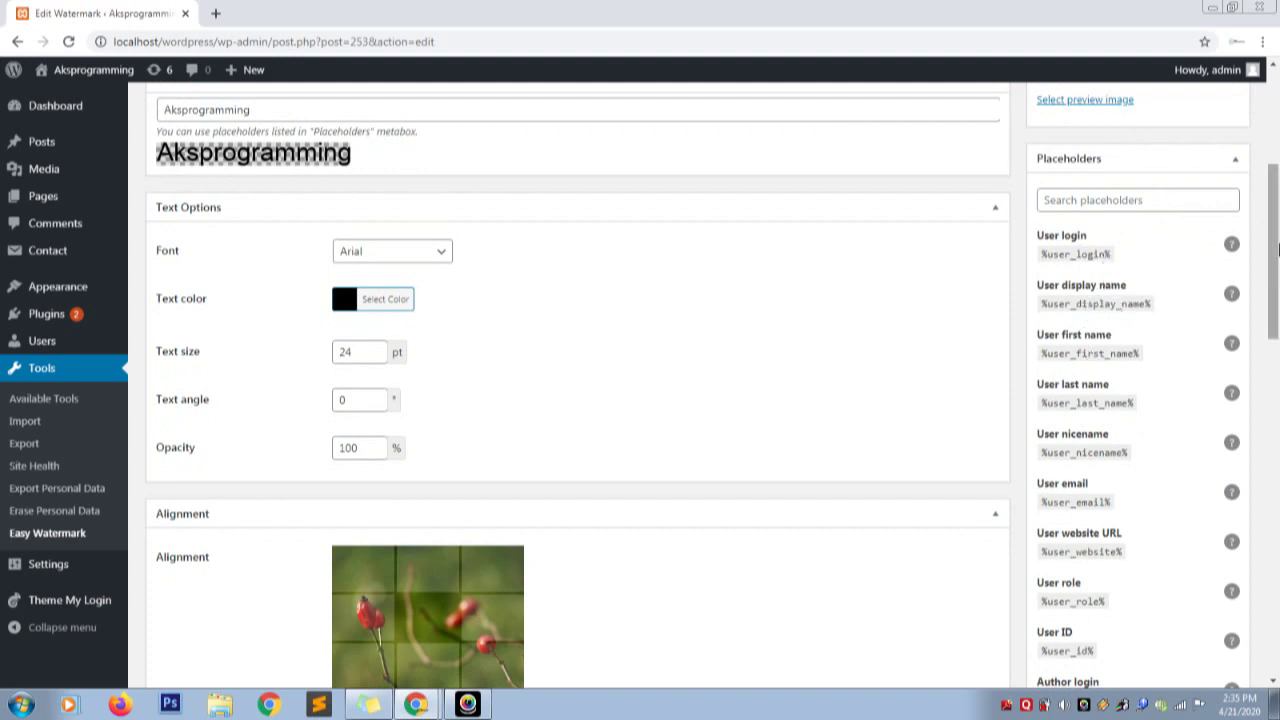
scroll(1268, 274, "down", 1)
left_click_drag(1277, 282, 1265, 562)
left_click_drag(1082, 540, 1041, 540)
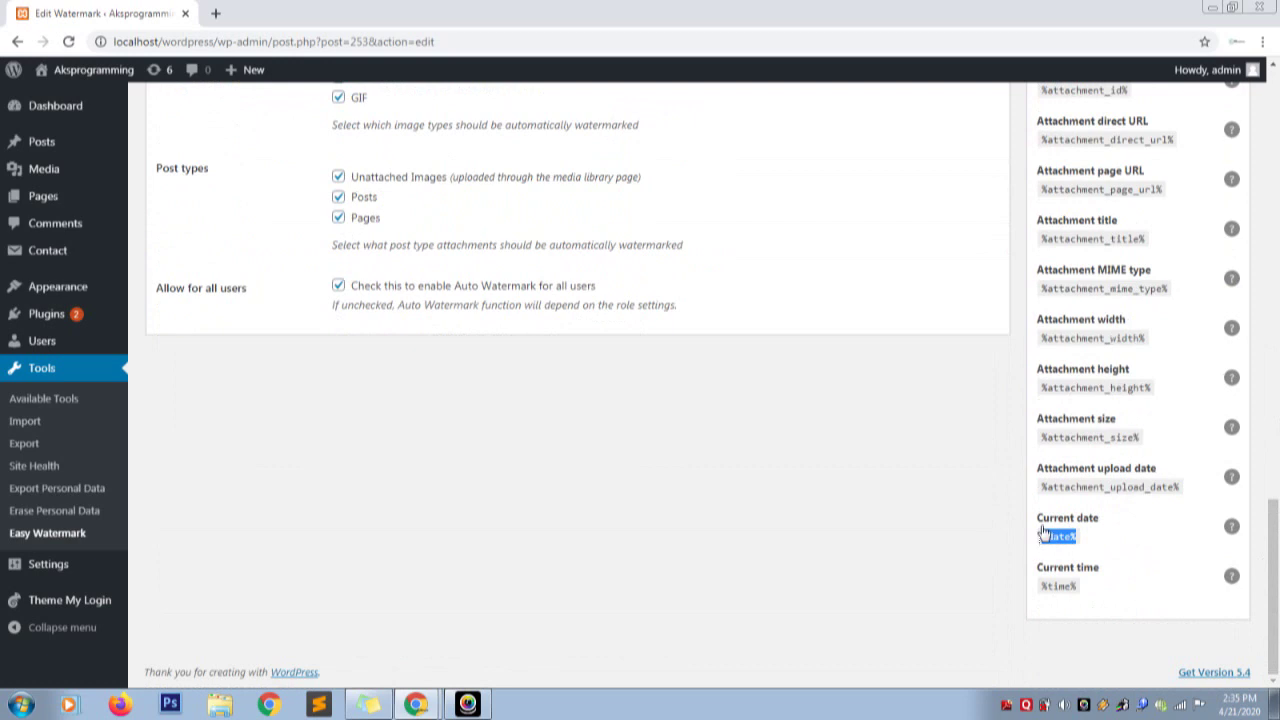
scroll(1277, 528, "up", 10)
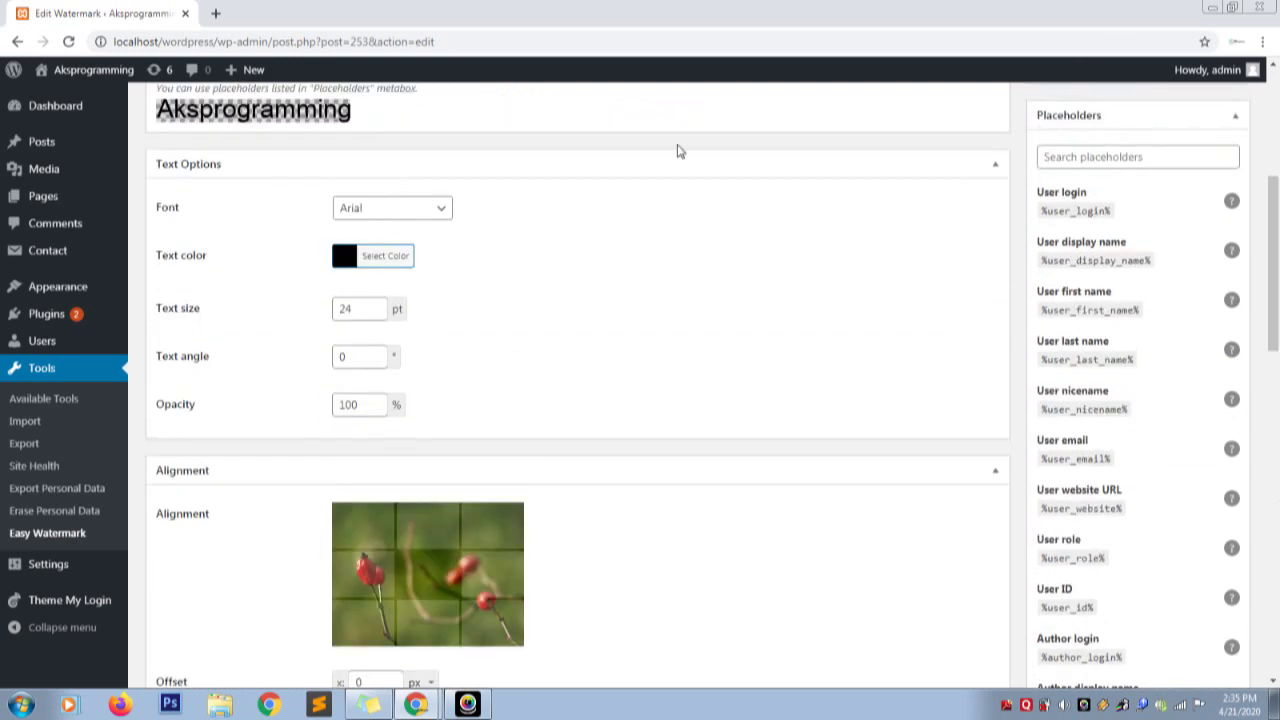
scroll(1277, 247, "up", 2)
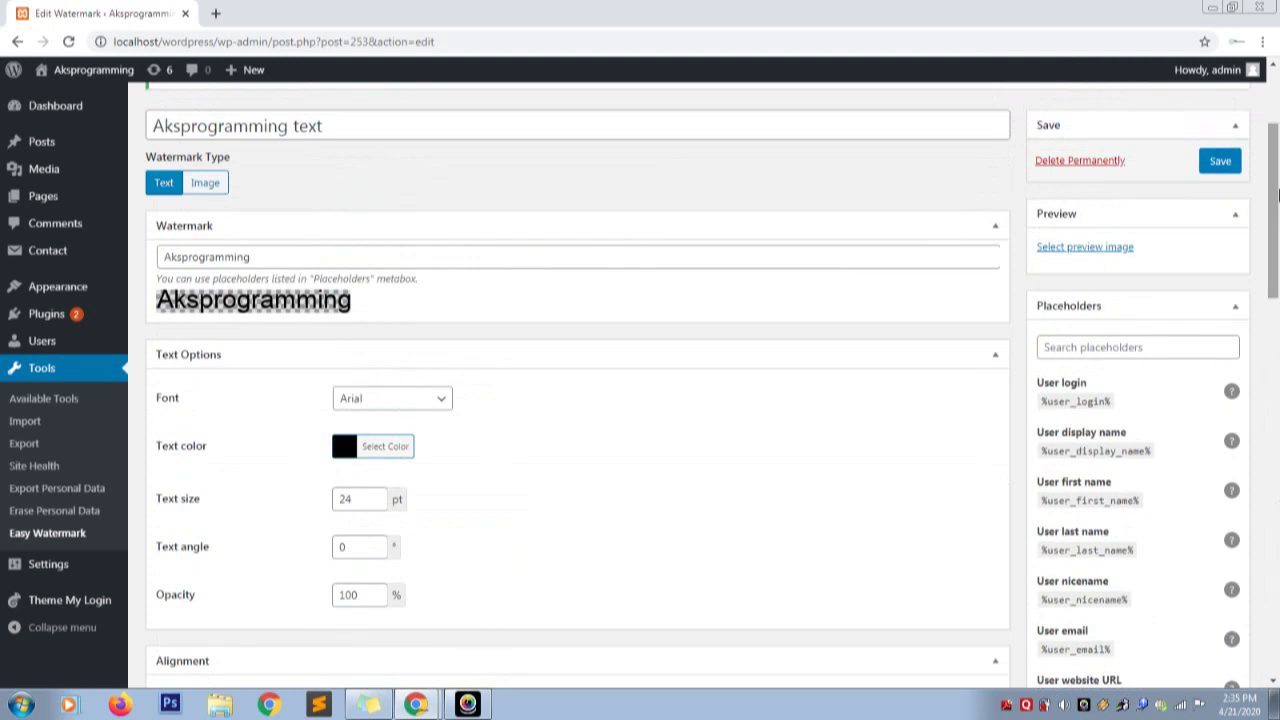
left_click(291, 256)
key("Down")
key("Down")
key("Return")
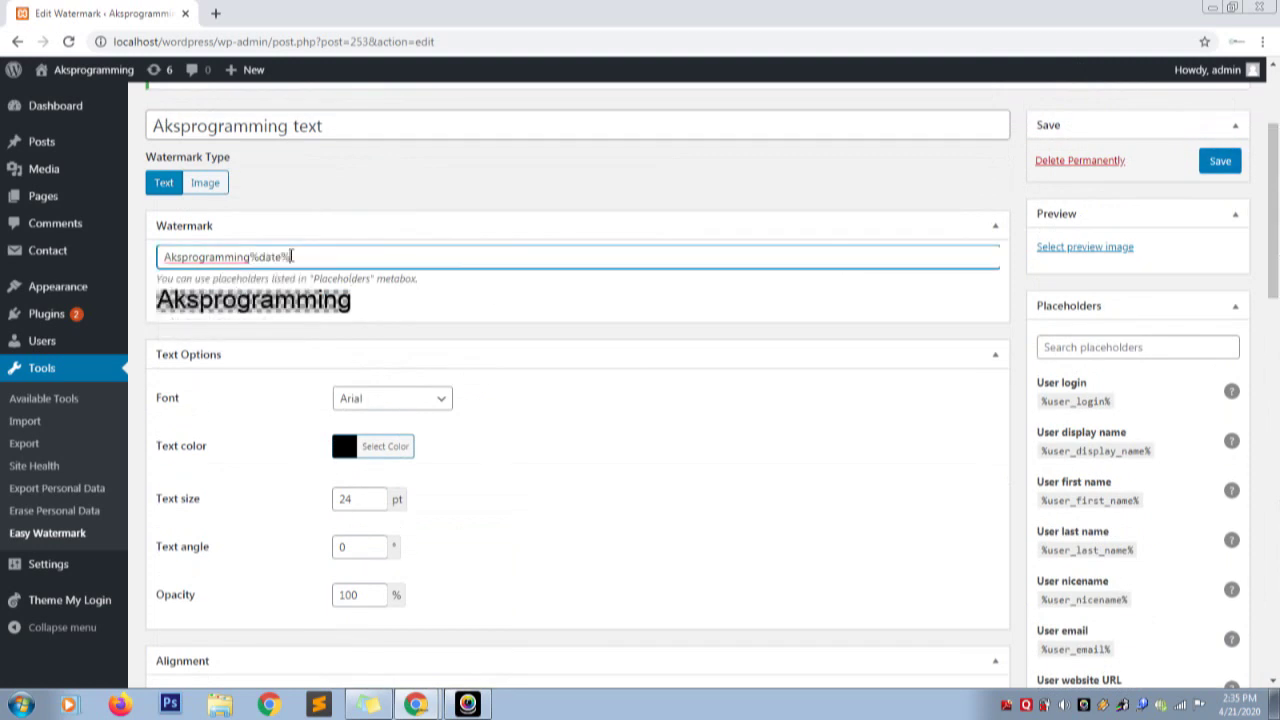
left_click(248, 257)
- Choose definitionlist.jpg from the media library as the watermark's preview image
left_click(1110, 257)
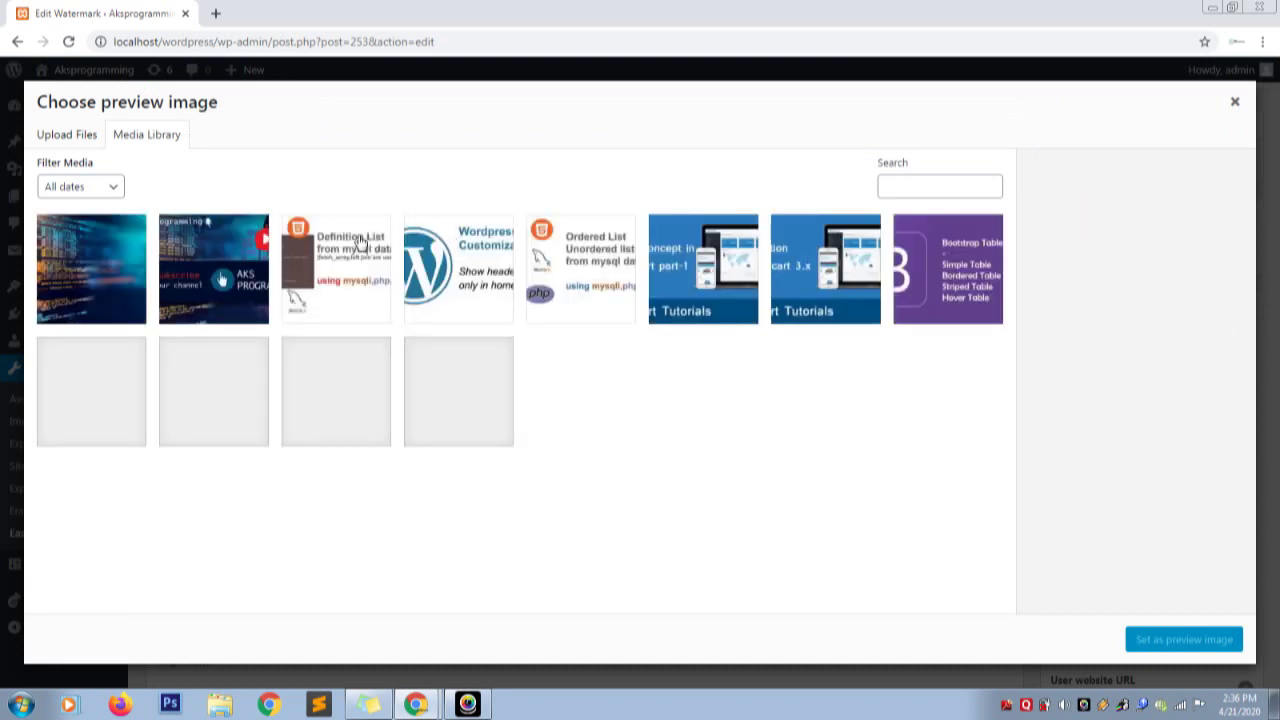
left_click(312, 255)
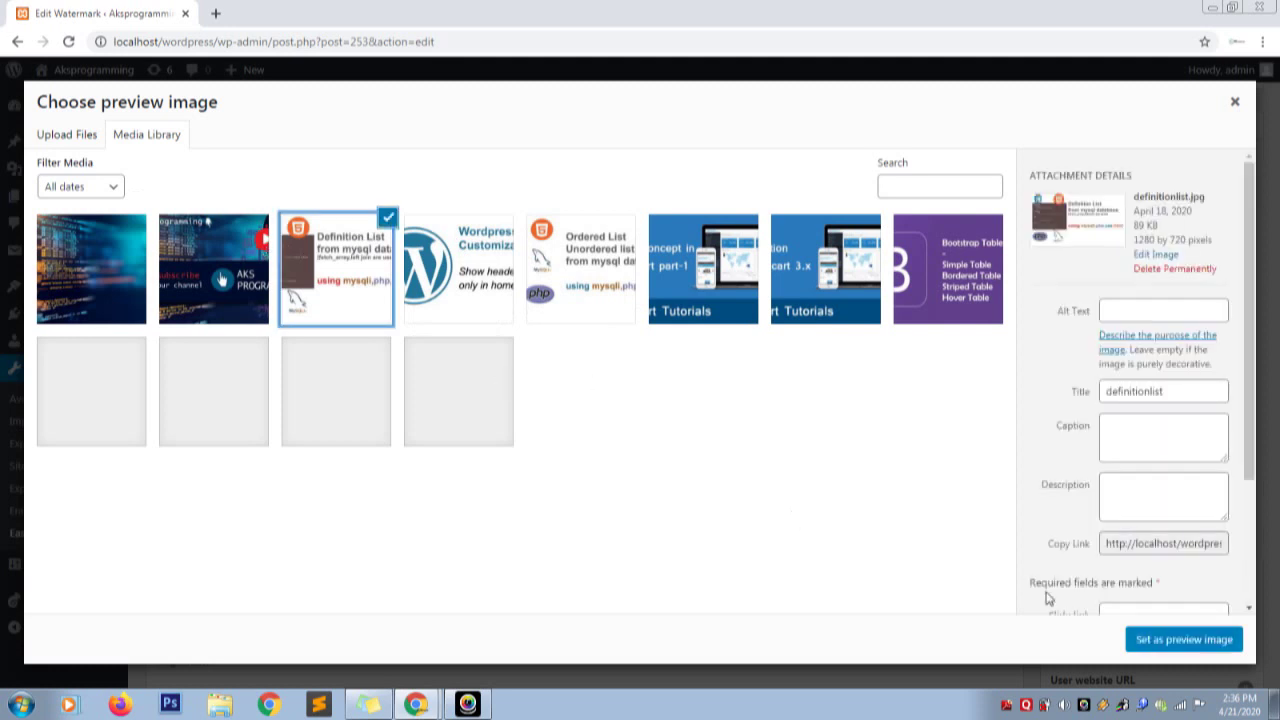
left_click(1186, 640)
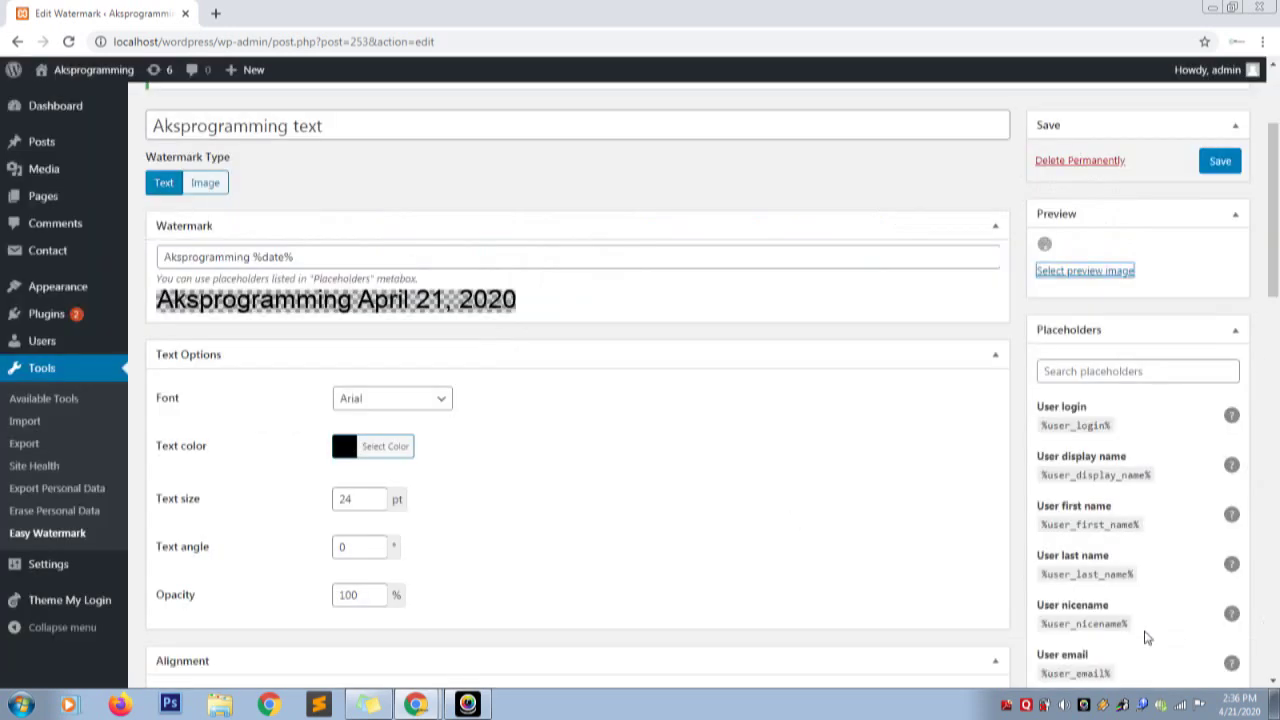
- Set the watermark font to Times New Roman and its text color to grey #666666
left_click_drag(1277, 211, 1277, 266)
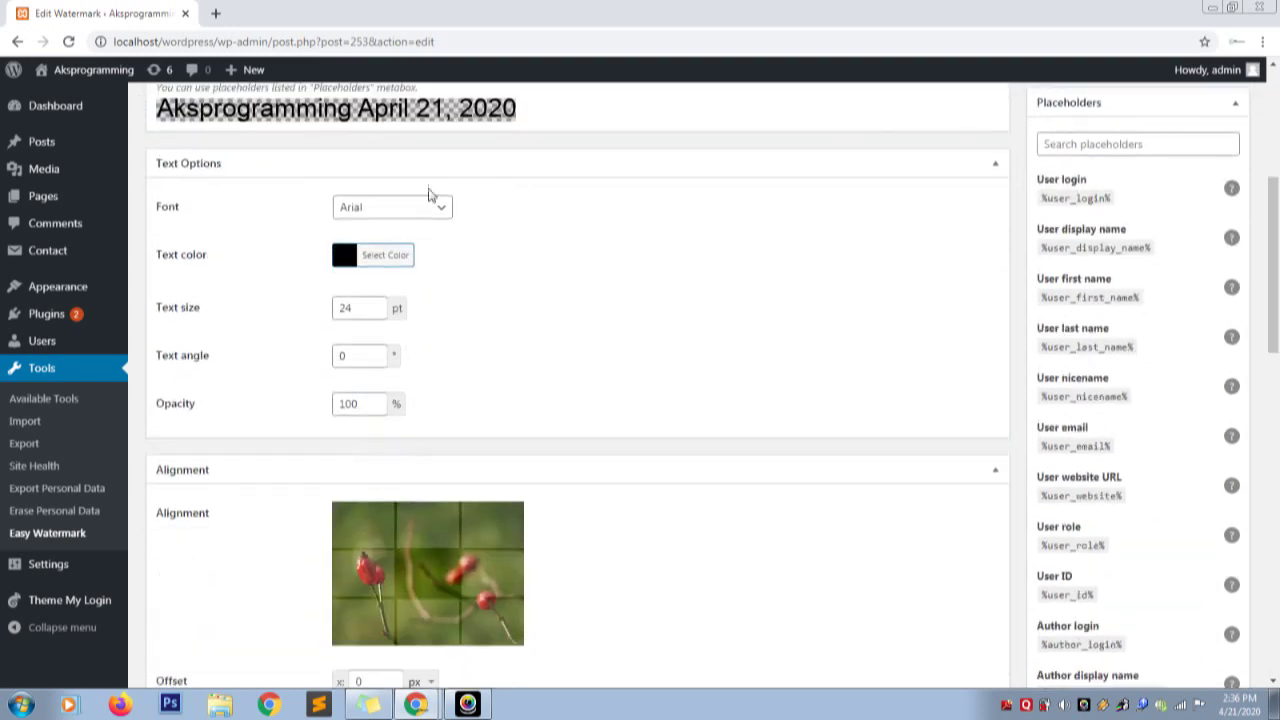
left_click(438, 216)
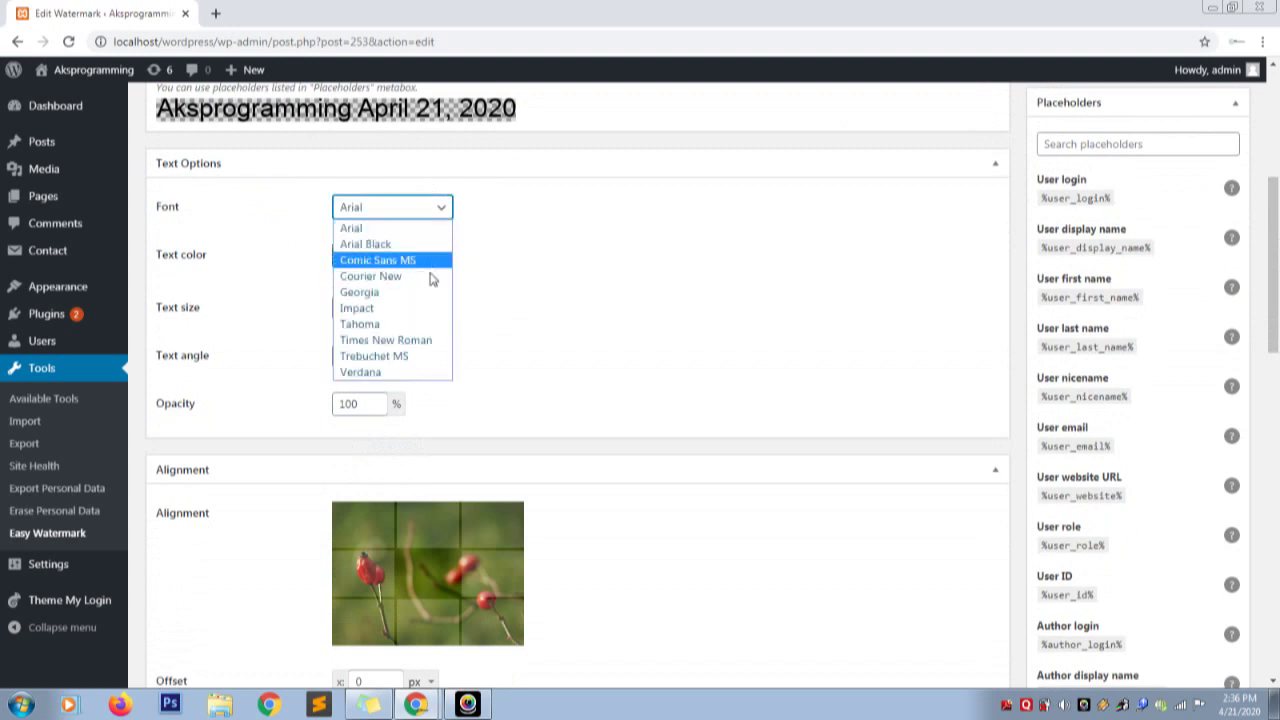
left_click(425, 340)
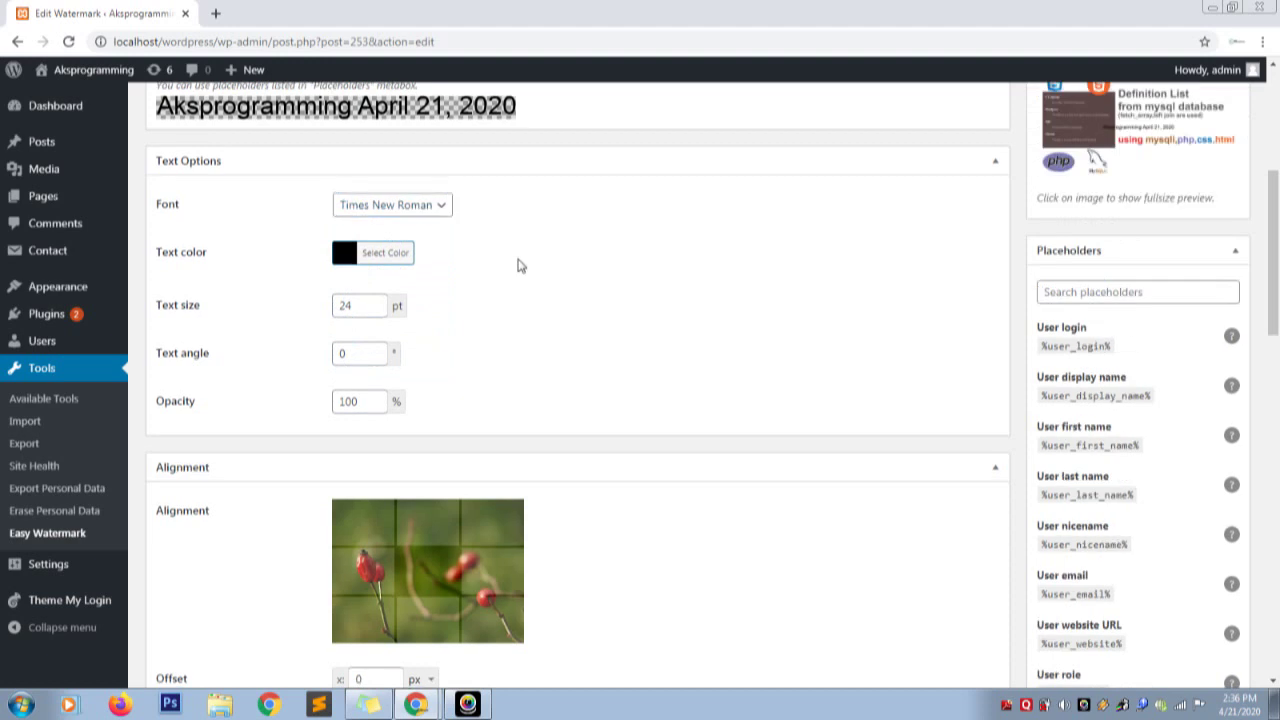
left_click(372, 256)
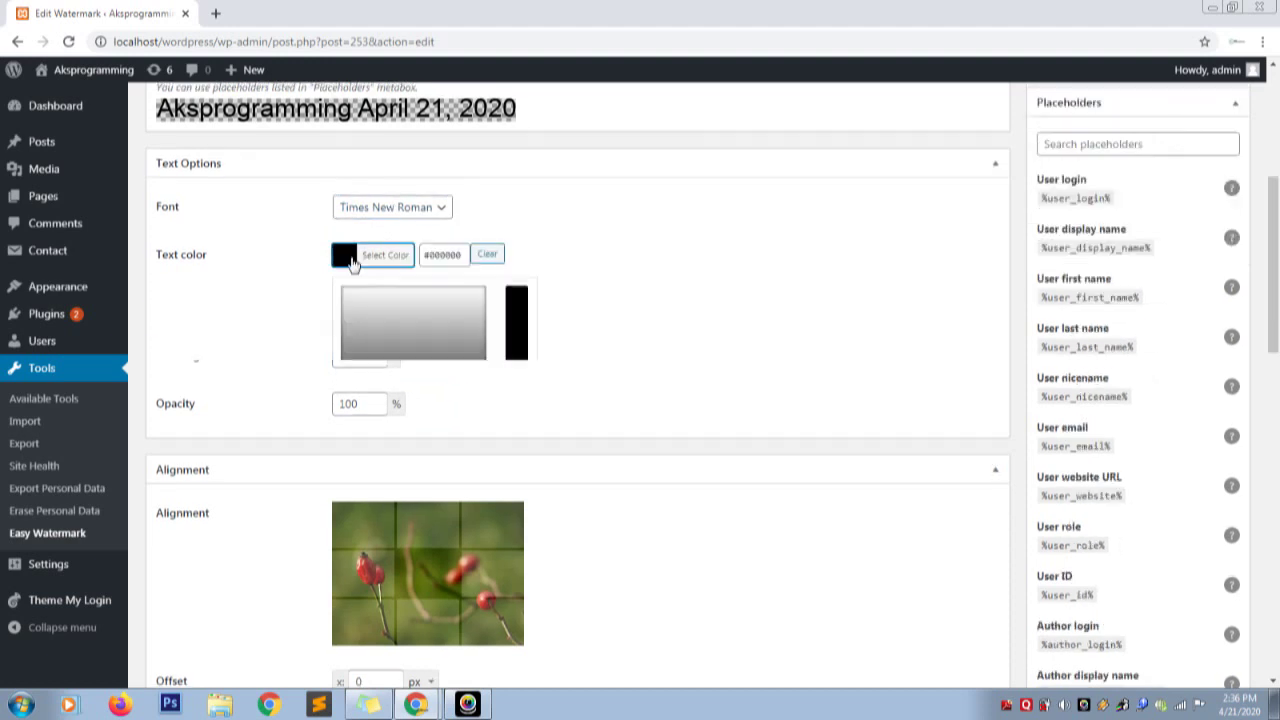
left_click_drag(369, 354, 341, 373)
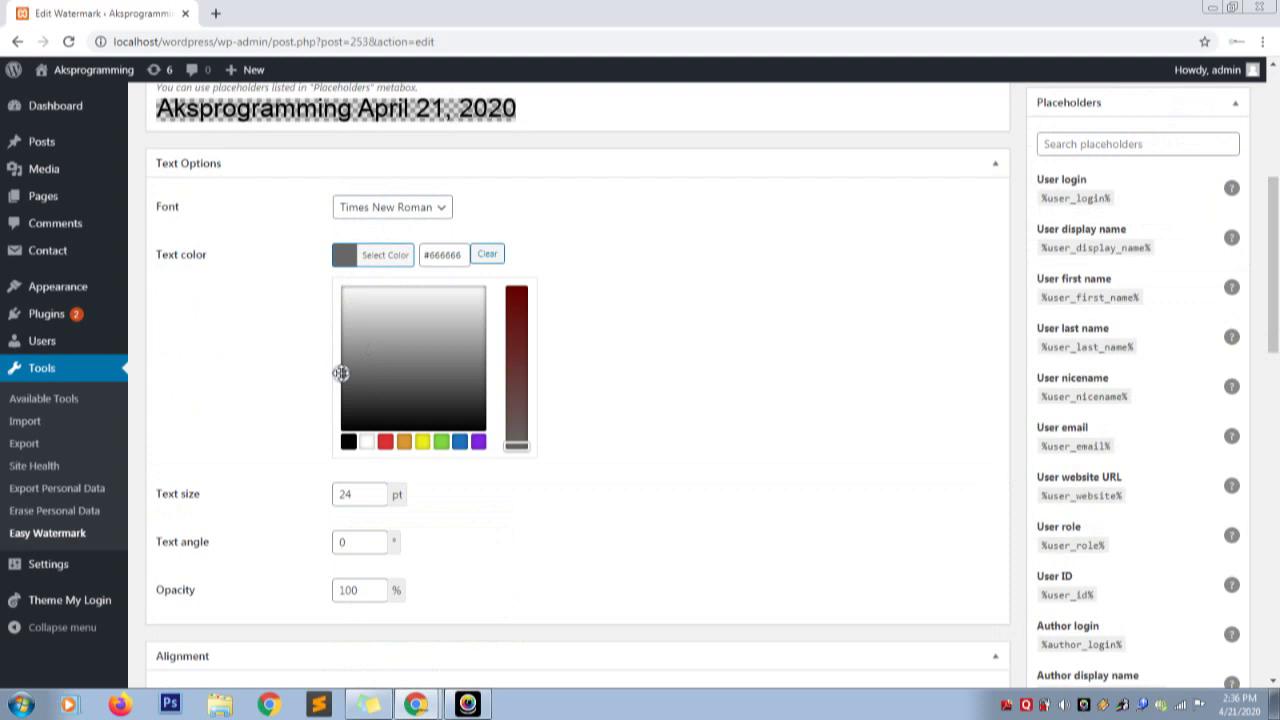
left_click(655, 245)
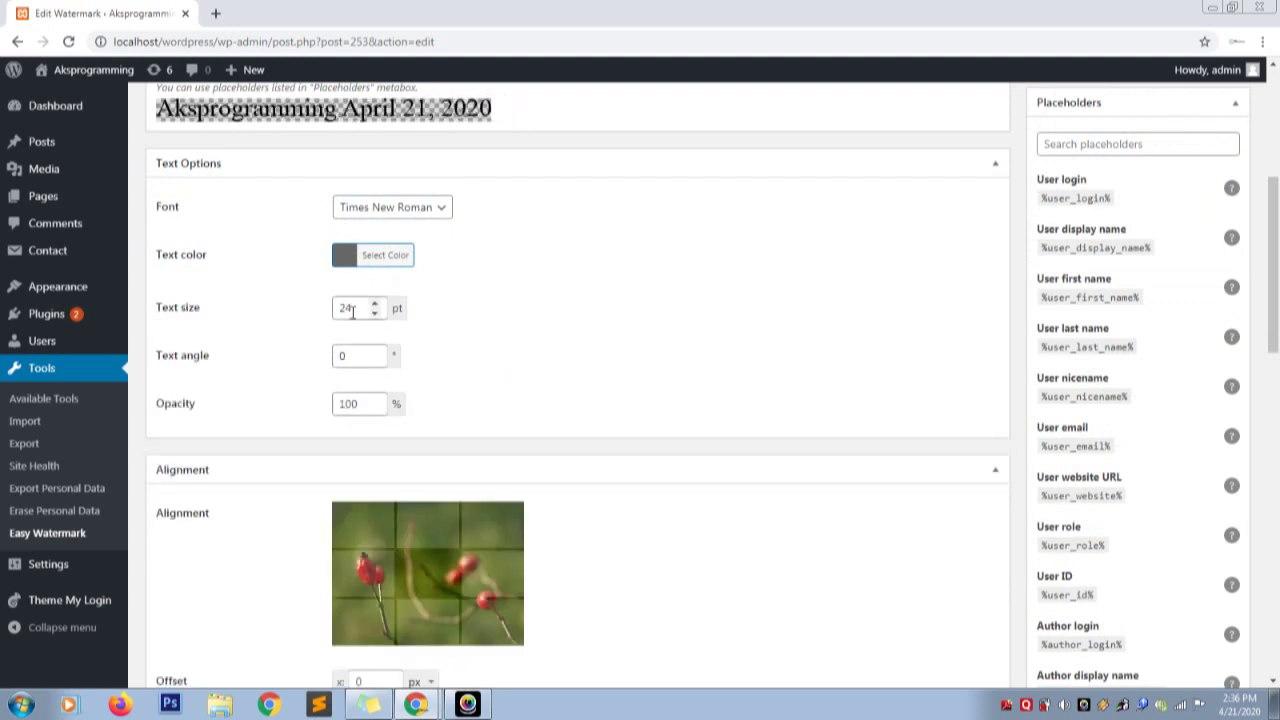
- Set the watermark's text size to 12 pt and its opacity to 50 %
double_click(337, 310)
type("12")
left_click(475, 327)
left_click(354, 358)
left_click(492, 366)
left_click_drag(362, 404, 335, 404)
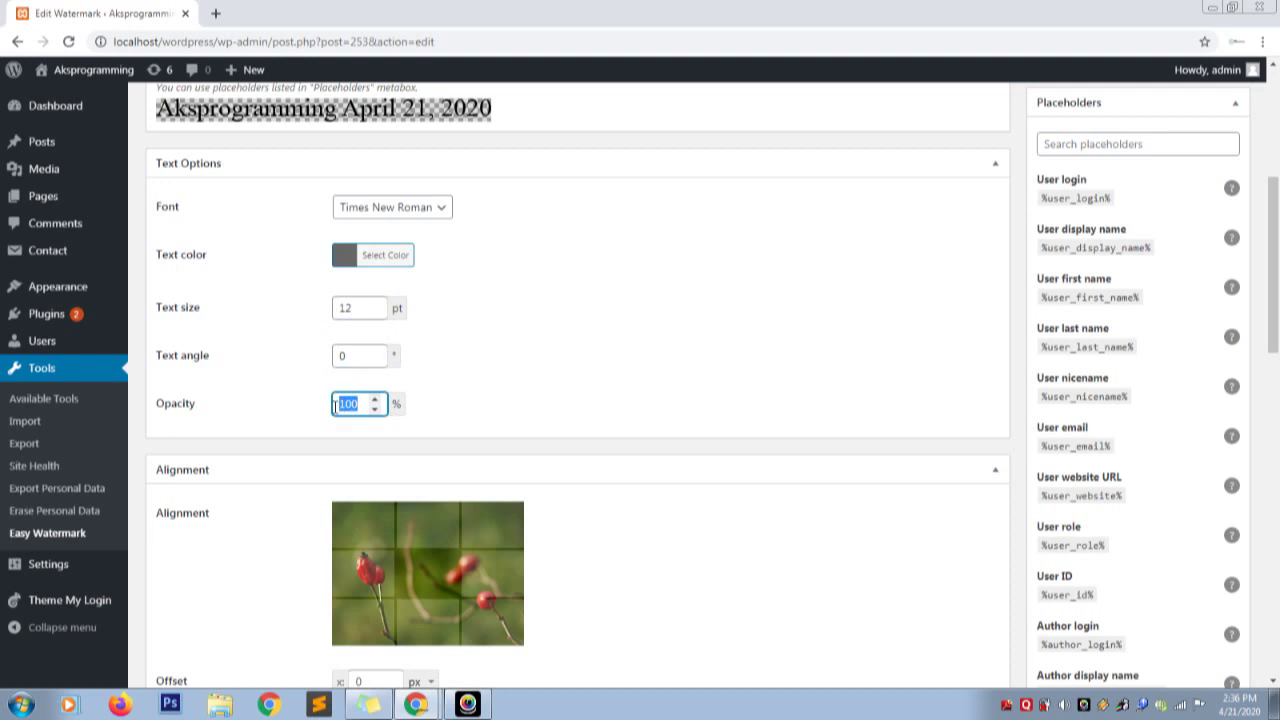
type("50")
- Align the watermark to the image's top-left cell and set its offset to x 10 px and y 20 px
left_click_drag(1274, 220, 1276, 242)
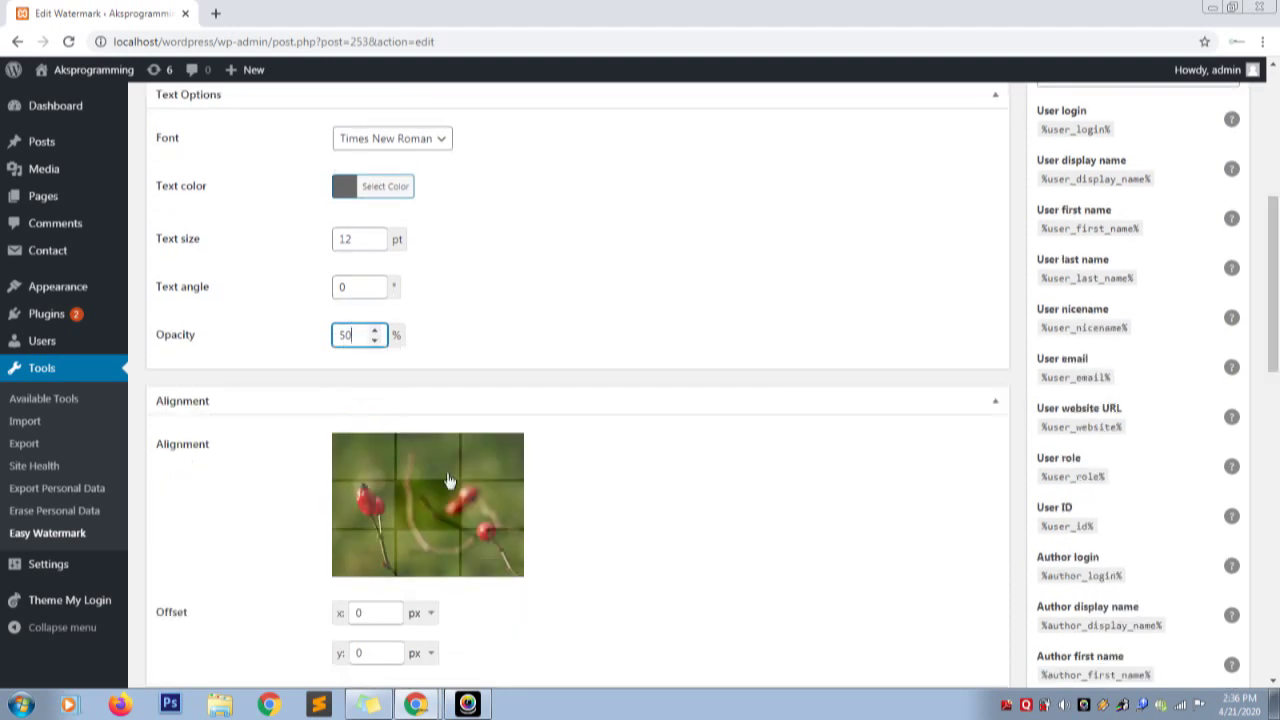
scroll(449, 481, "down", 1)
left_click(360, 451)
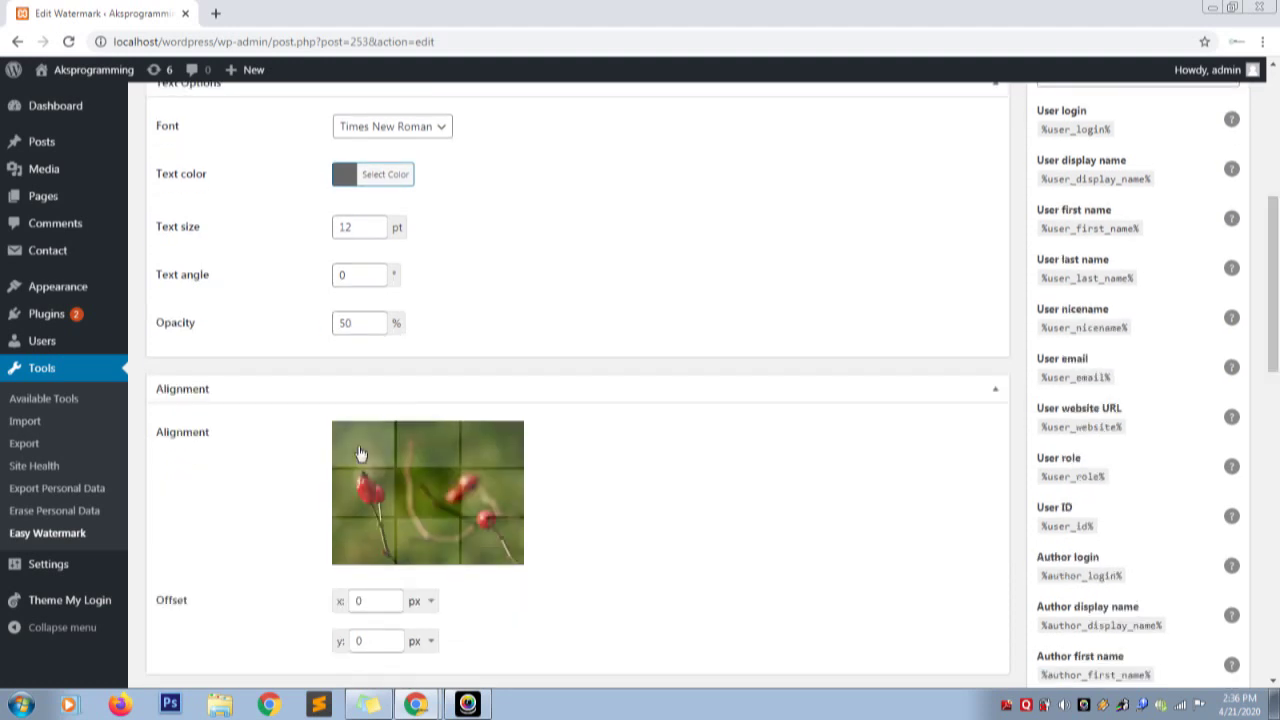
left_click_drag(1274, 222, 1276, 272)
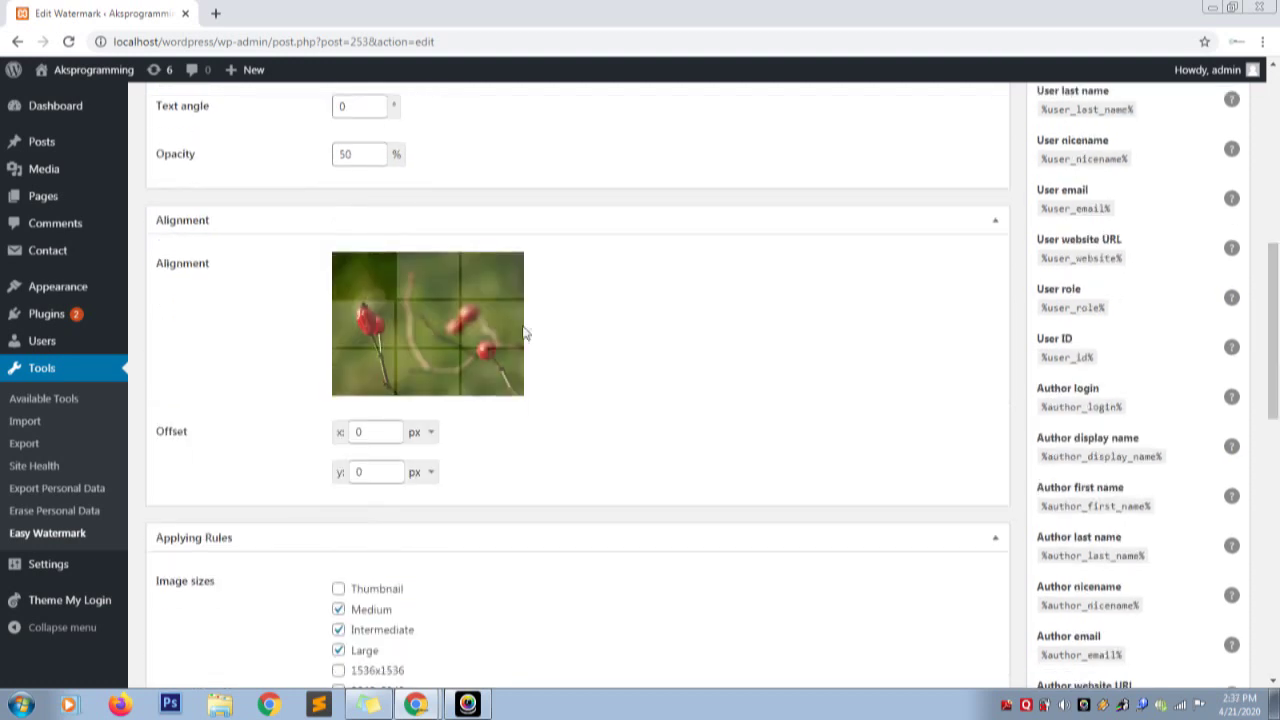
scroll(352, 397, "down", 2)
scroll(352, 397, "up", 2)
double_click(363, 428)
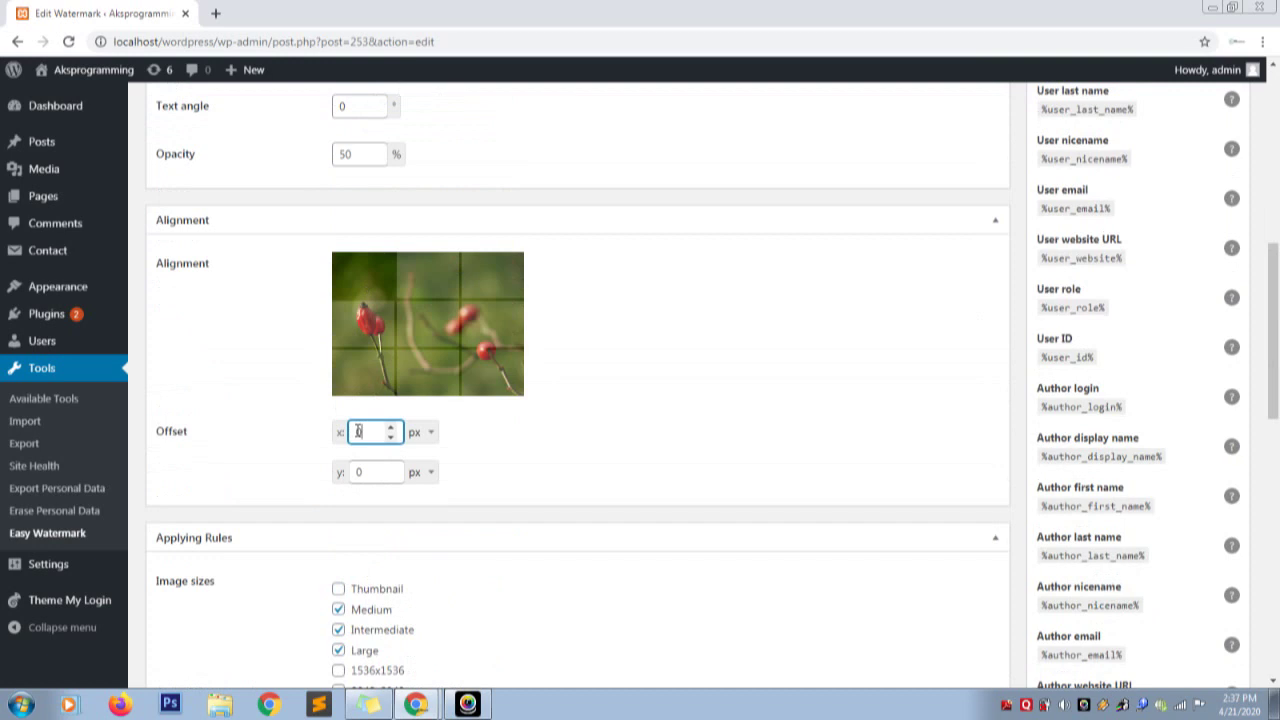
type("10")
left_click(372, 492)
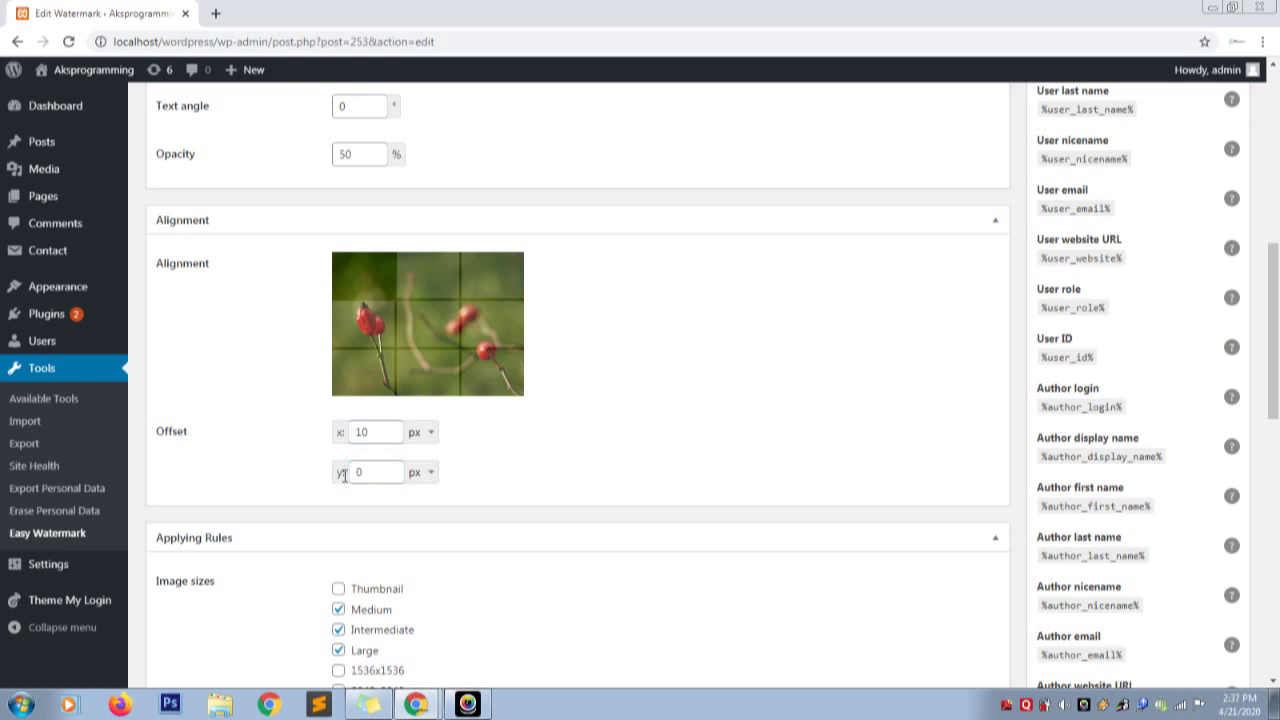
left_click(357, 472)
type("2")
- Include the Thumbnail image size in the applying rules and save the watermark
left_click(338, 603)
left_click(338, 589)
scroll(1093, 310, "down", 3)
left_click_drag(1275, 348, 1275, 180)
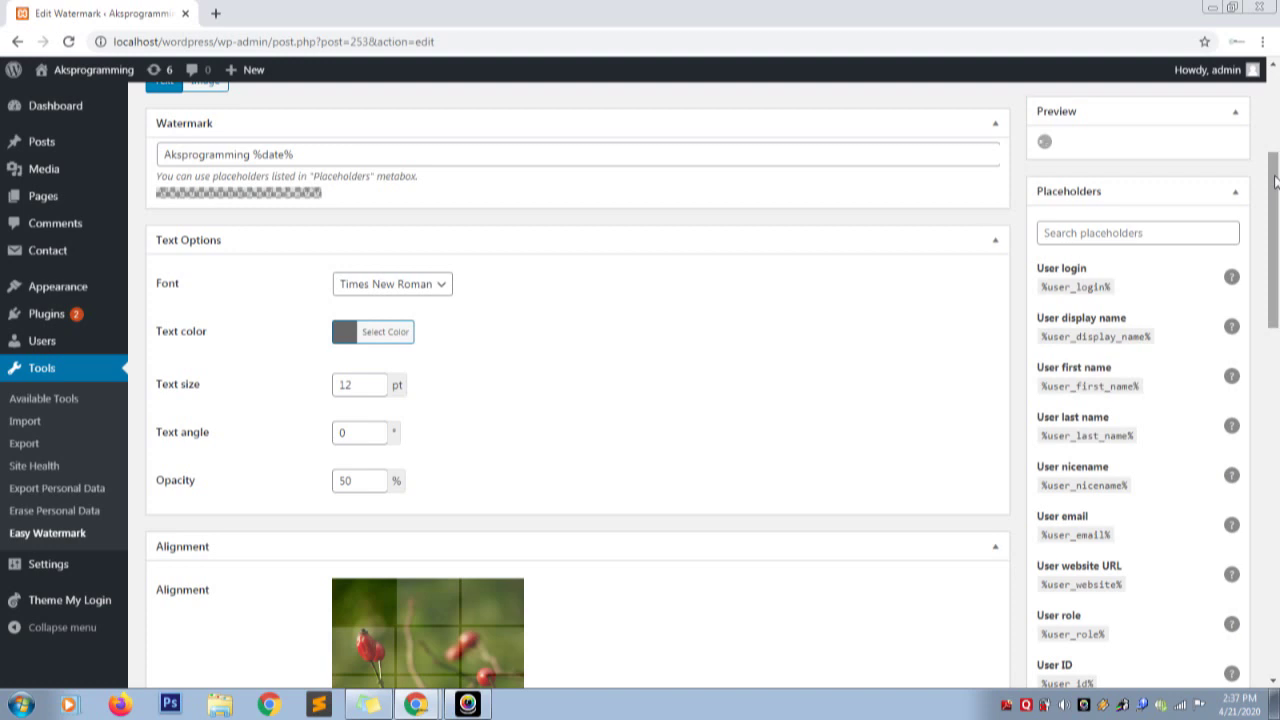
left_click_drag(1276, 180, 1277, 292)
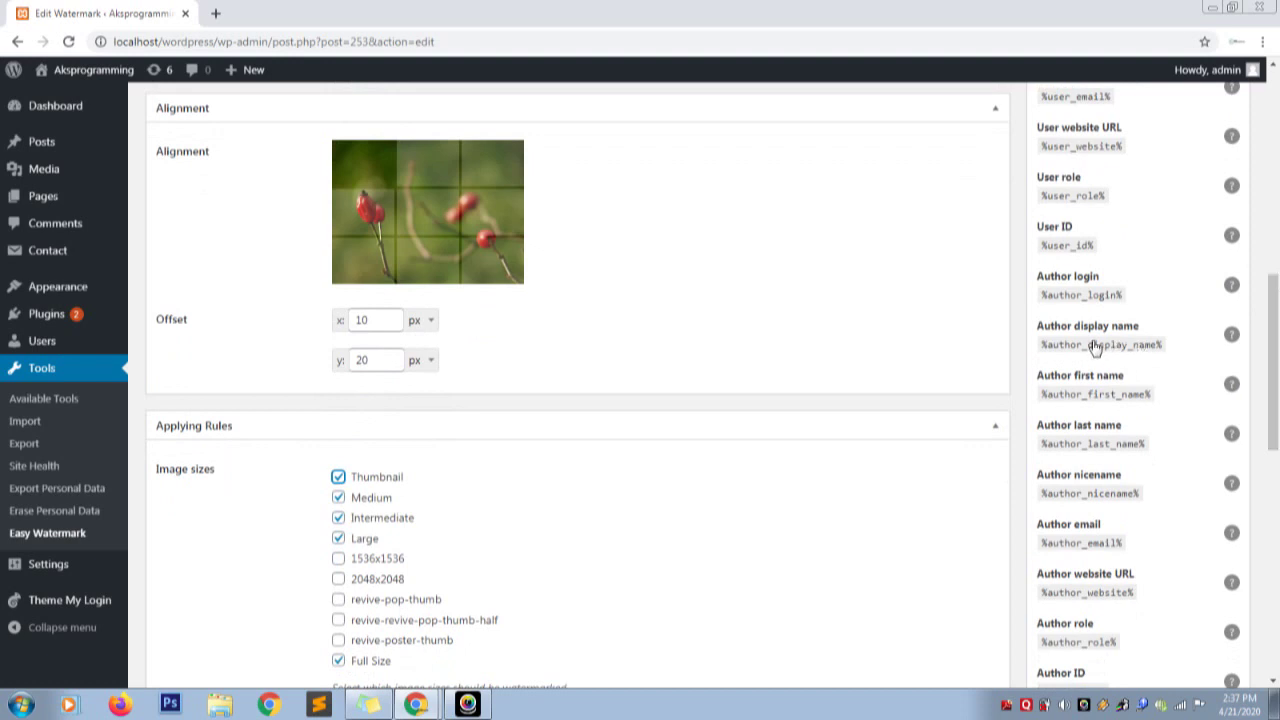
scroll(1095, 345, "down", 2)
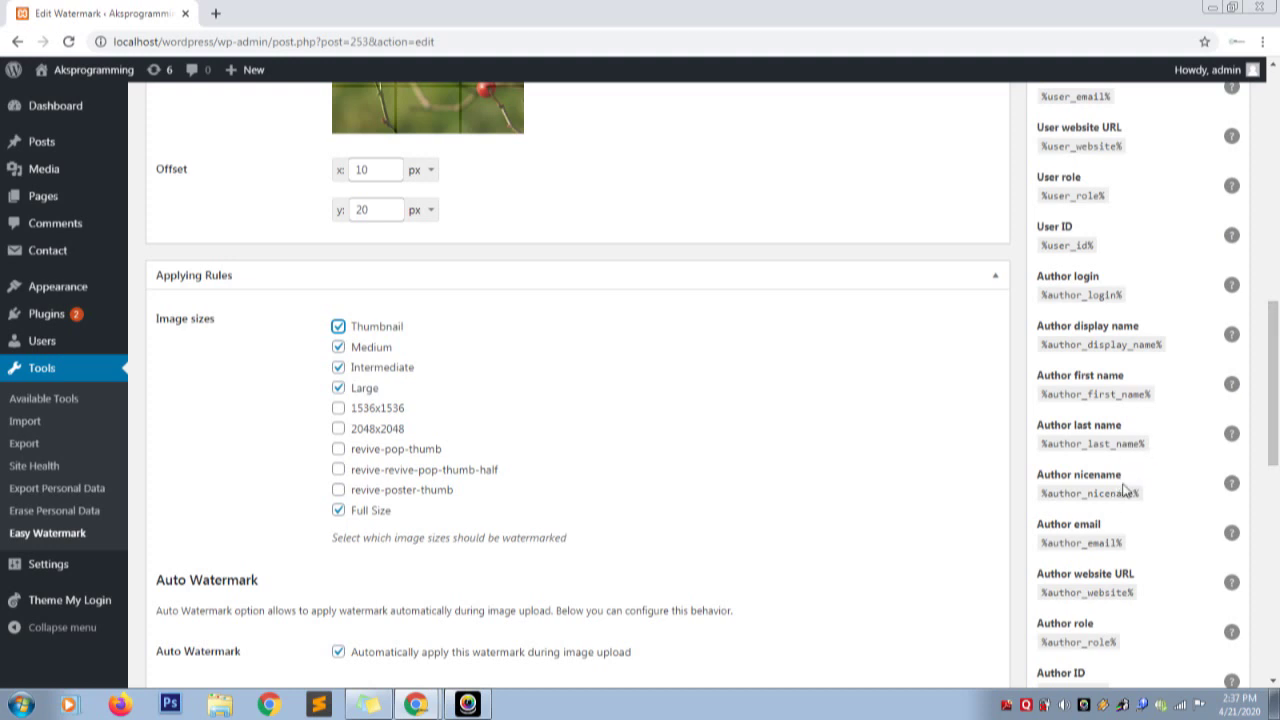
left_click_drag(1274, 378, 1268, 225)
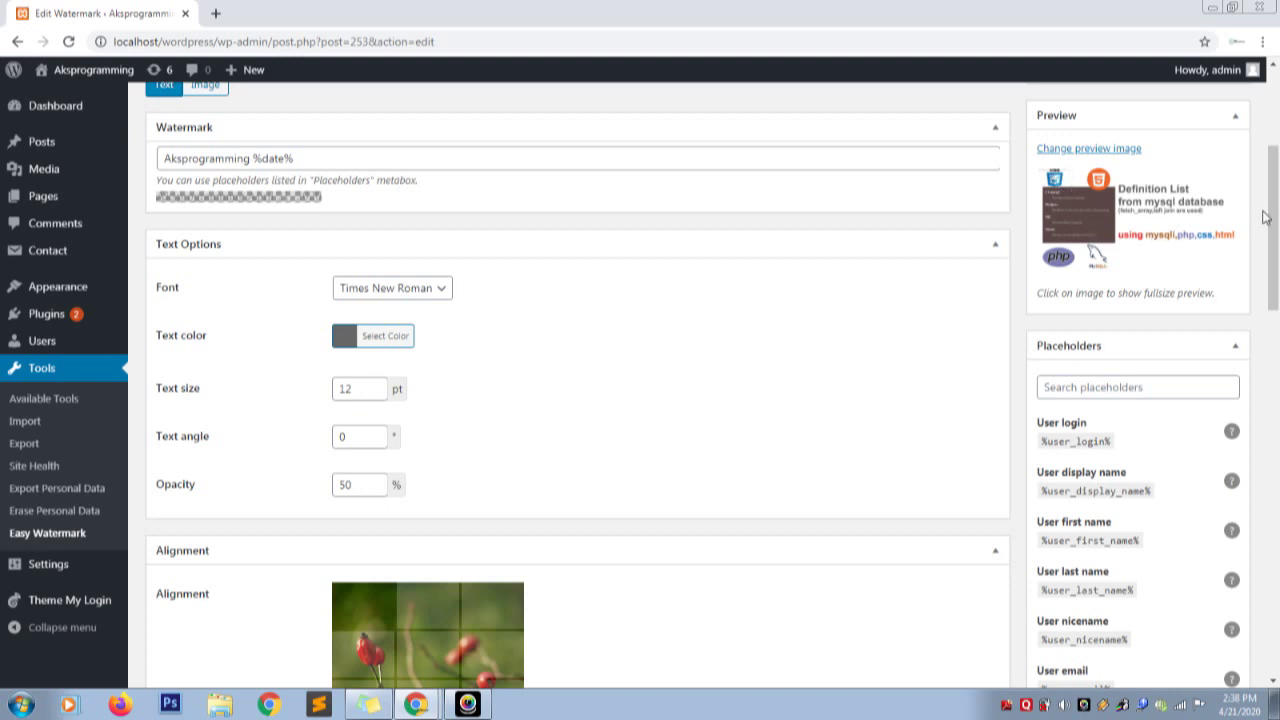
left_click_drag(1265, 218, 1265, 168)
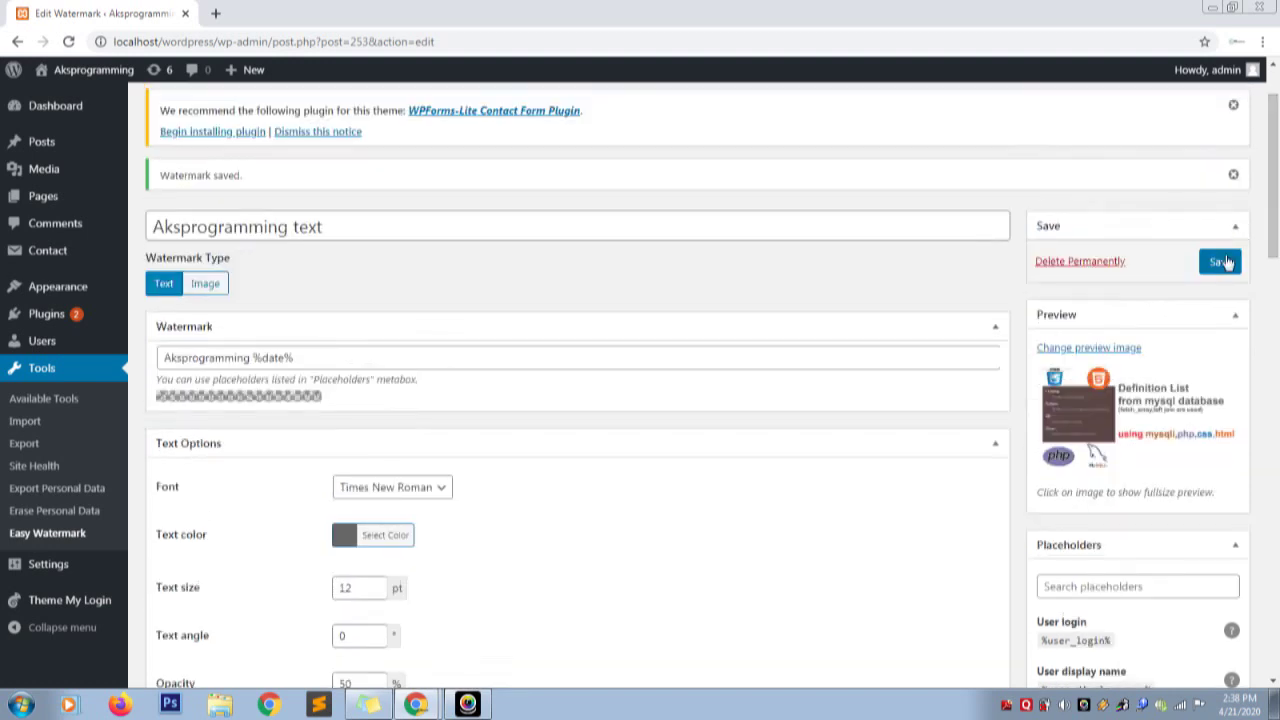
left_click(1224, 262)
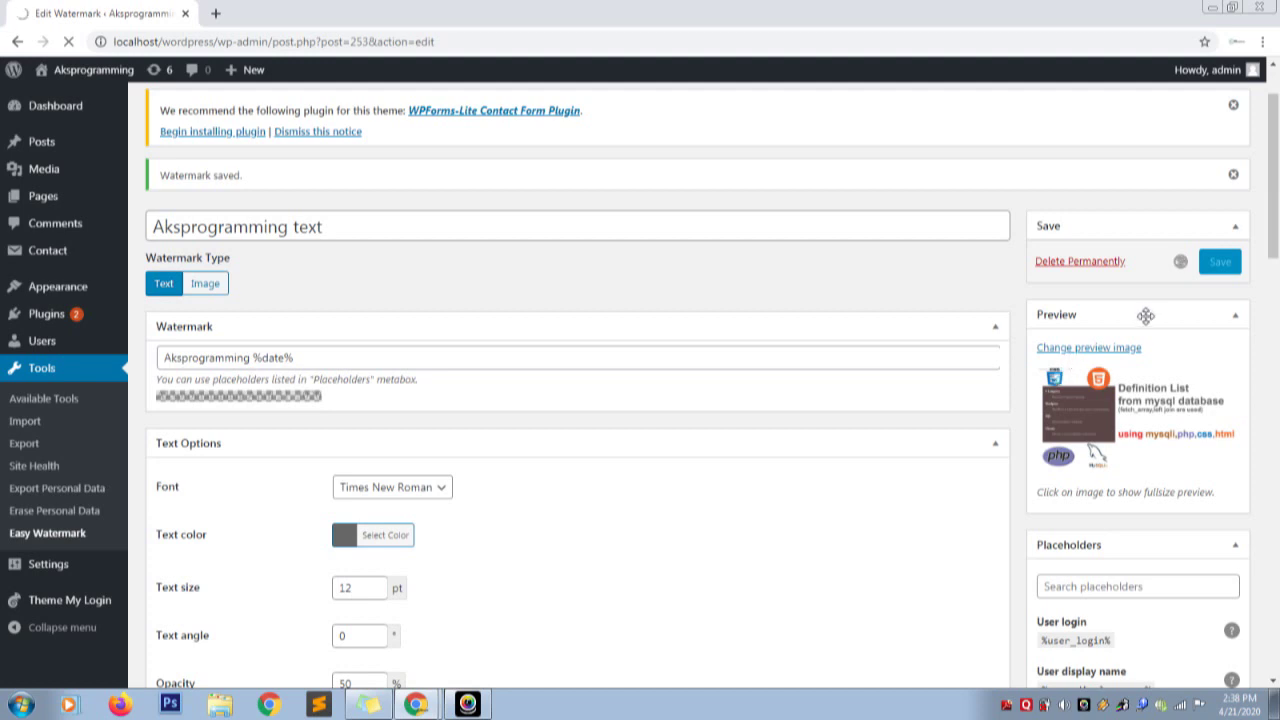
scroll(1276, 180, "down", 1)
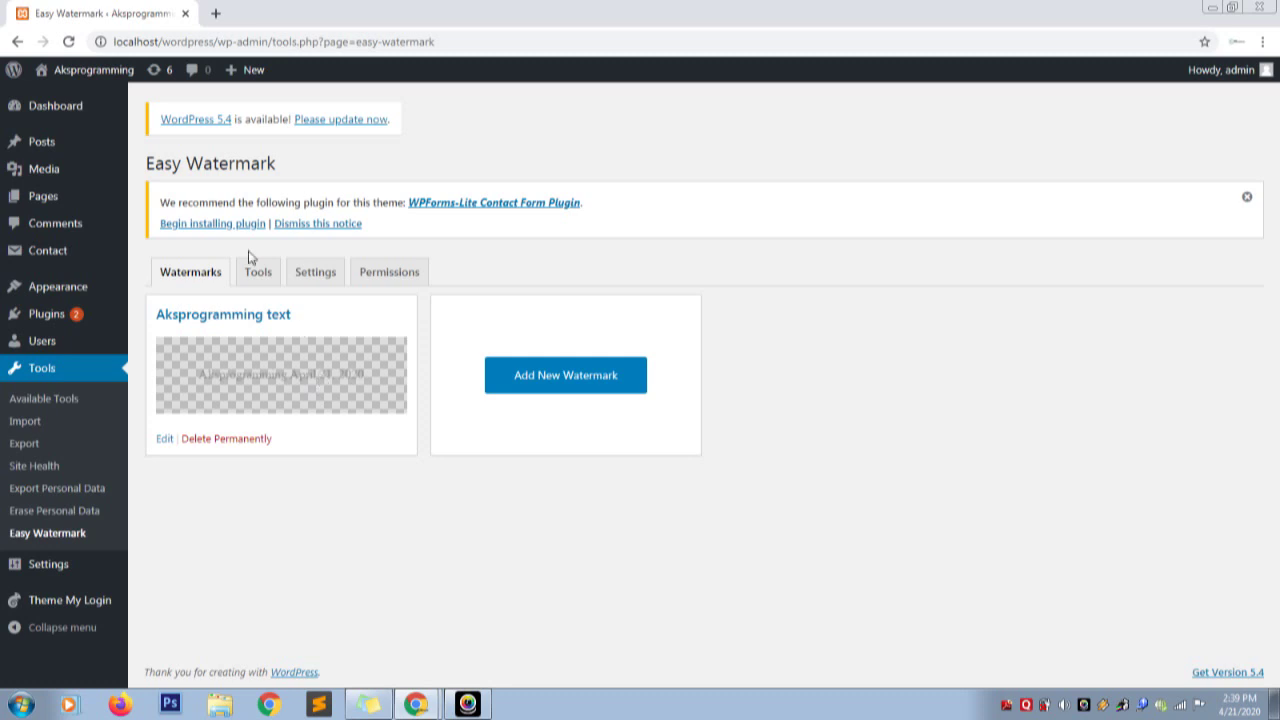
- Open Easy Watermark's tools and check which watermarks can be selected for bulk watermarking
left_click(256, 278)
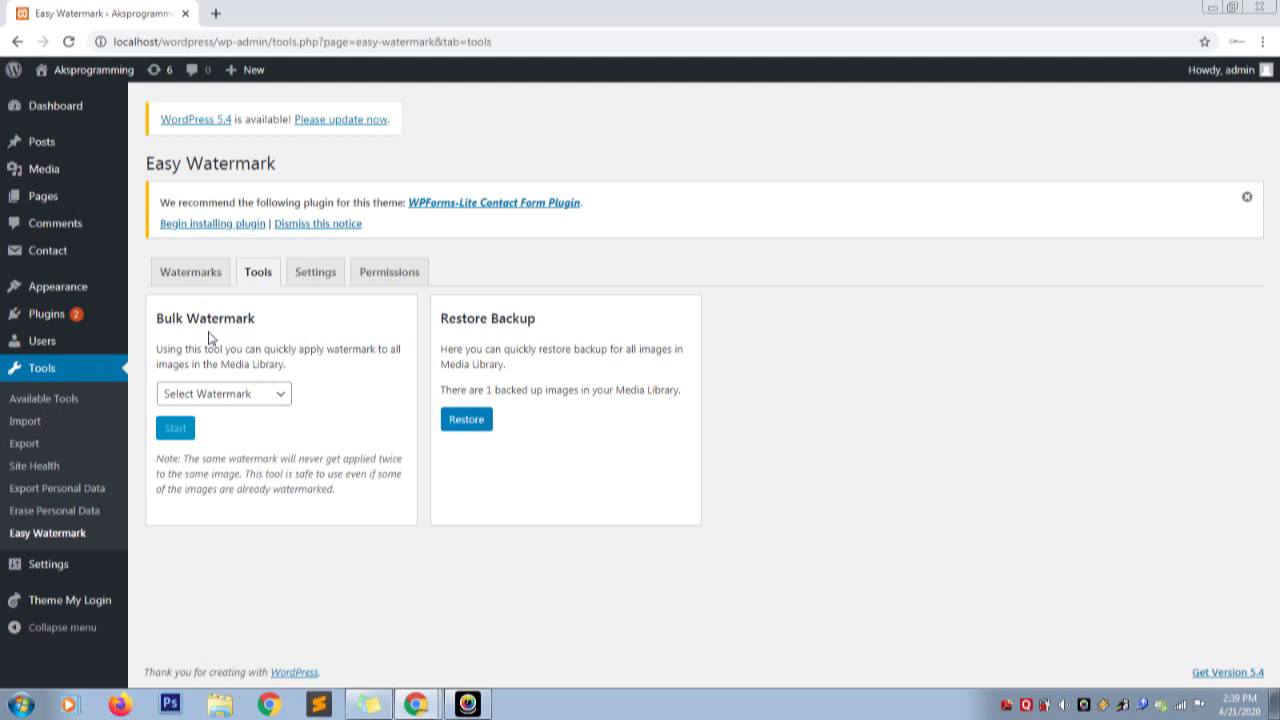
mouse_move(55, 172)
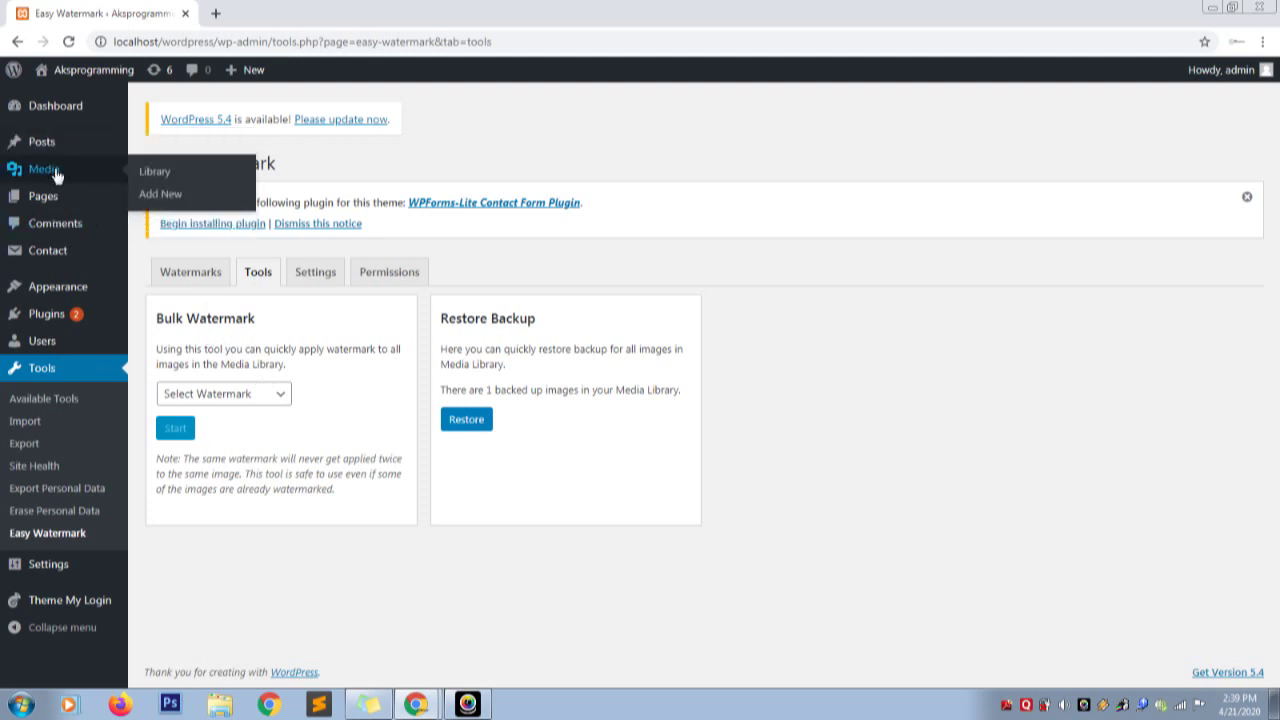
left_click(258, 402)
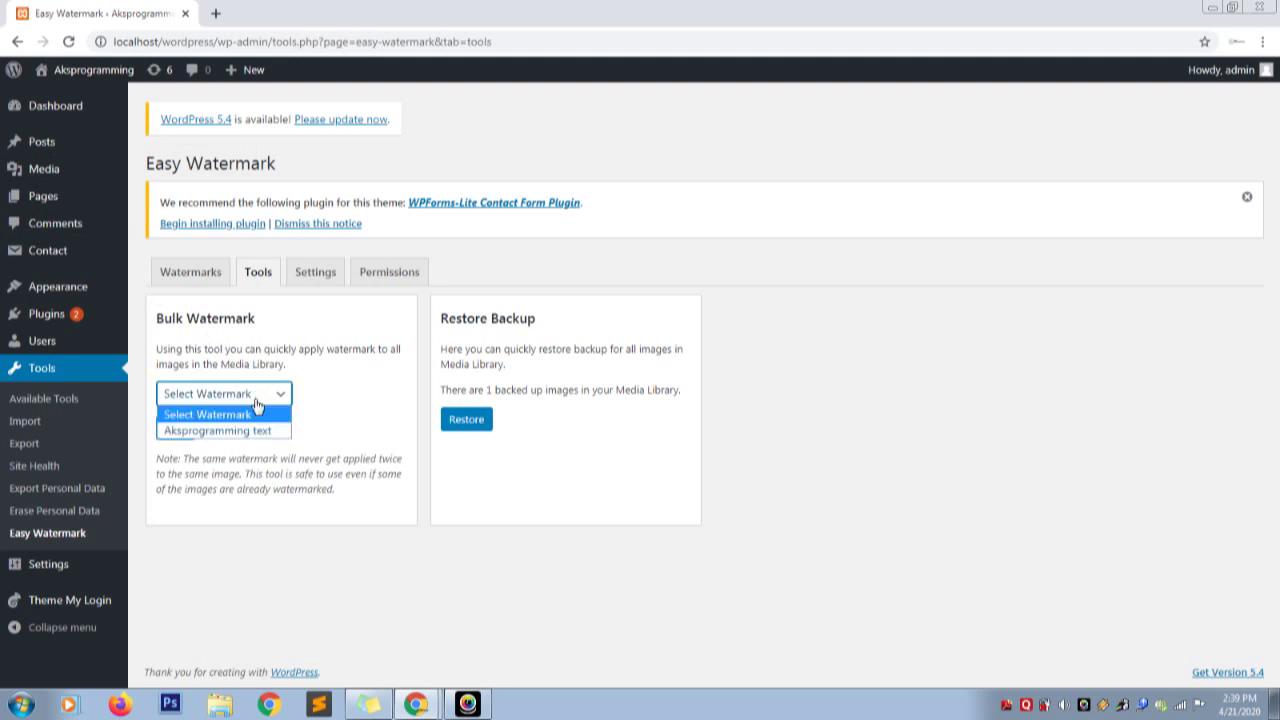
left_click(344, 430)
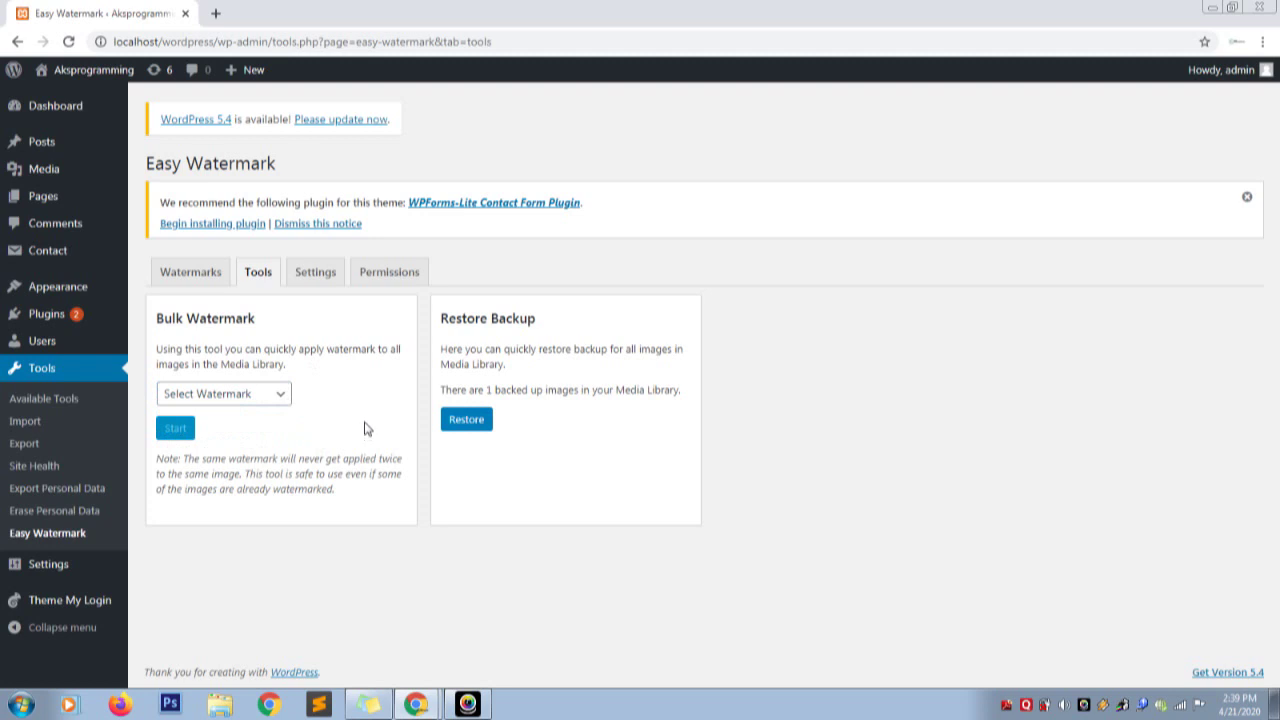
- Examine the Easy Watermark general and backup settings, including the available Backupper options
left_click(313, 272)
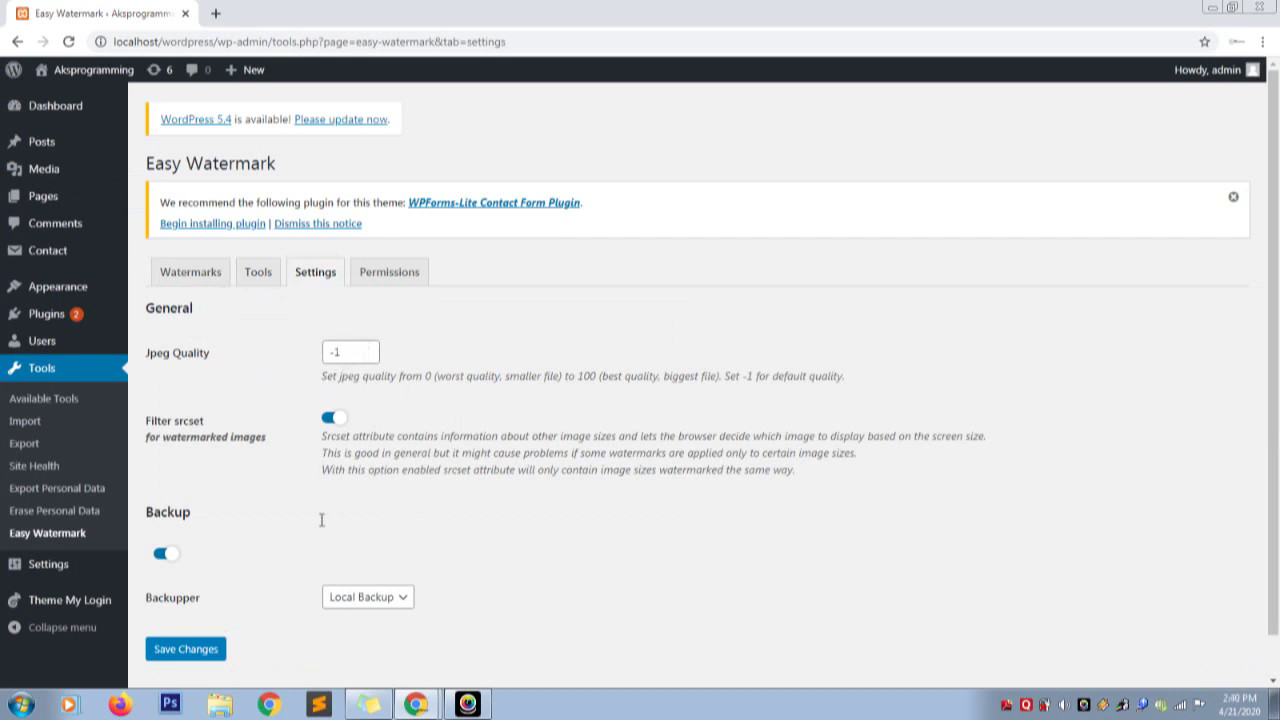
left_click(382, 600)
left_click(391, 549)
- View the role permissions and try switching the Editor's permission to create watermarks on and back off
left_click(381, 274)
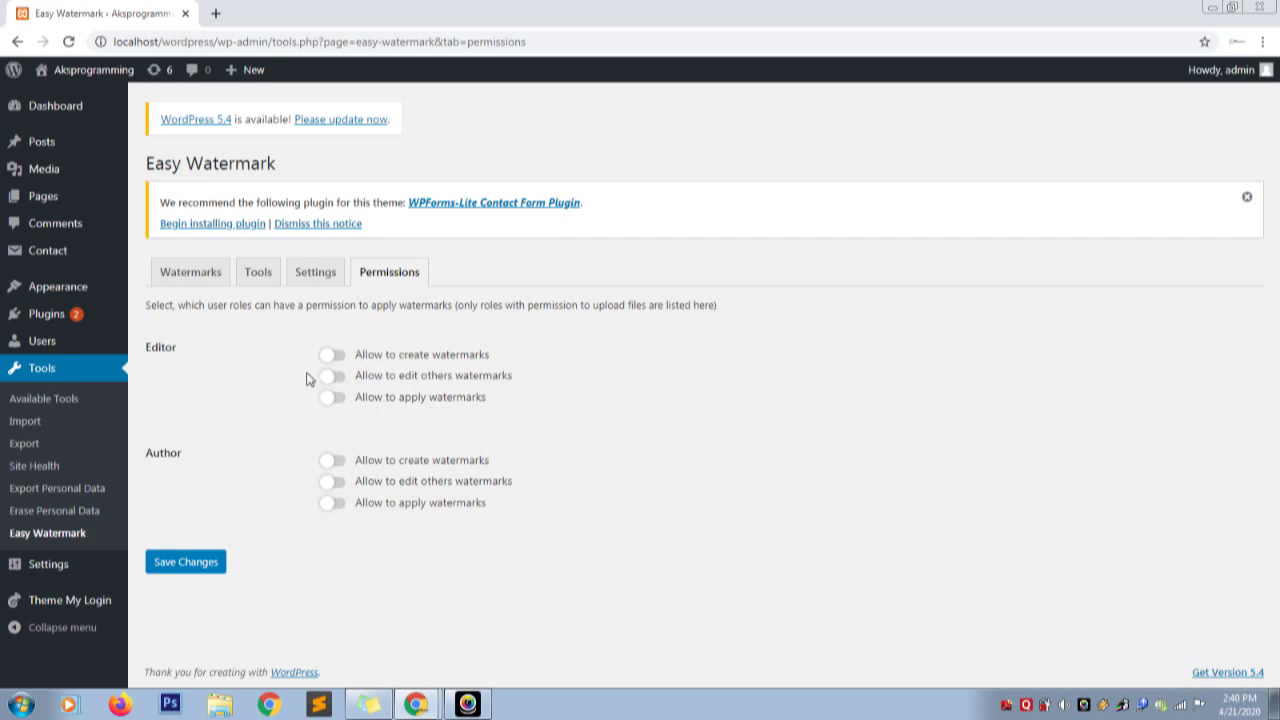
left_click(349, 357)
left_click(331, 358)
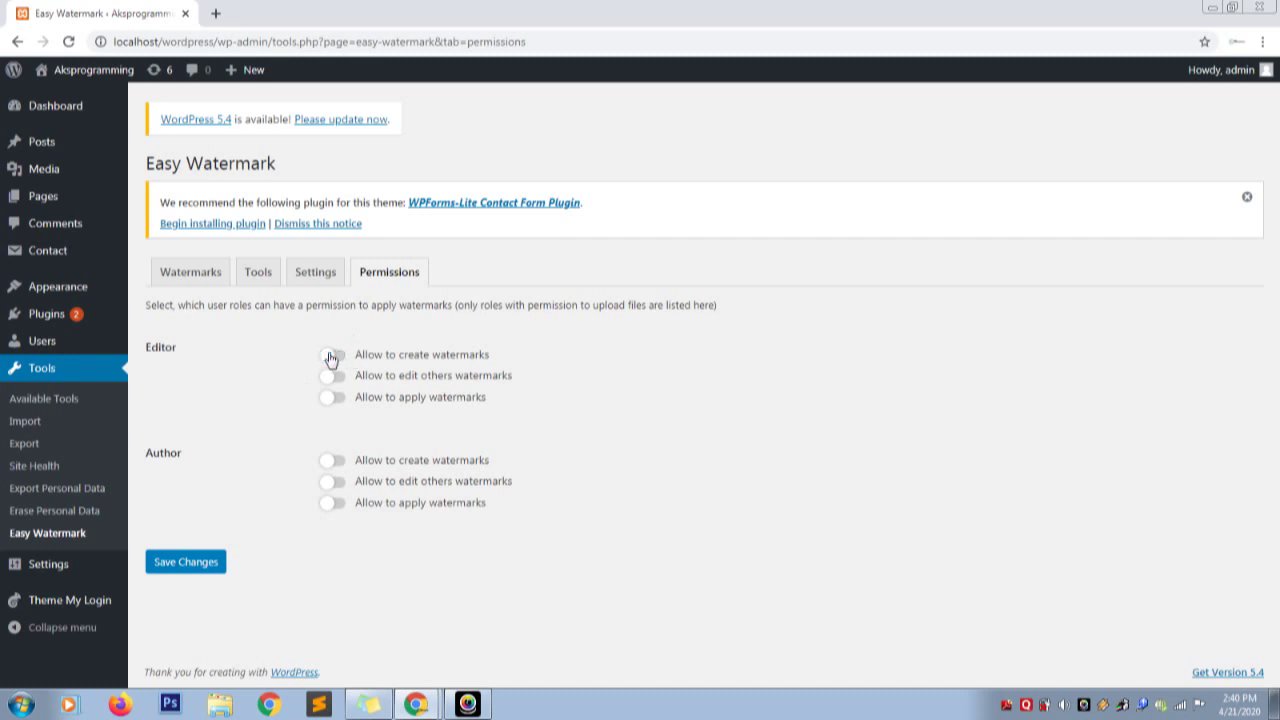
- Try switching the Author's permission to create watermarks on and back off
left_click(340, 468)
left_click(325, 469)
- Open the Media Library in a separate browser tab and turn off Auto Watermark for new uploads
right_click(60, 175)
left_click(120, 186)
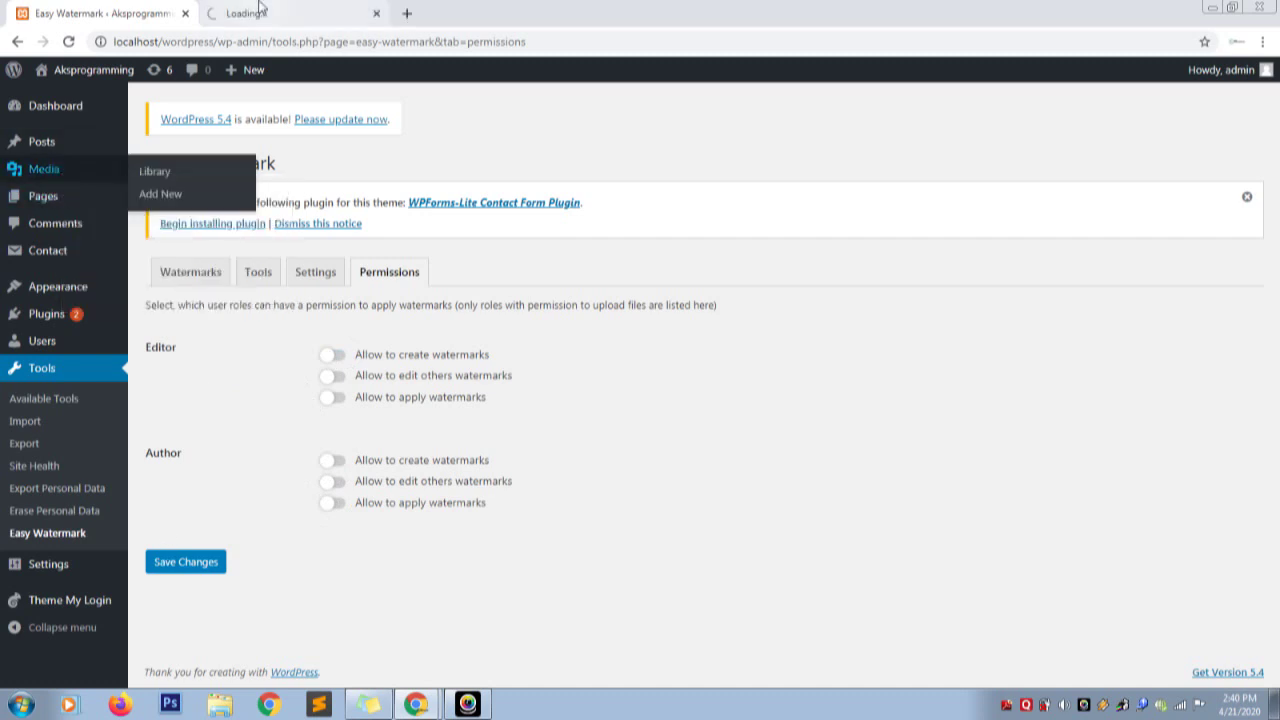
left_click(260, 10)
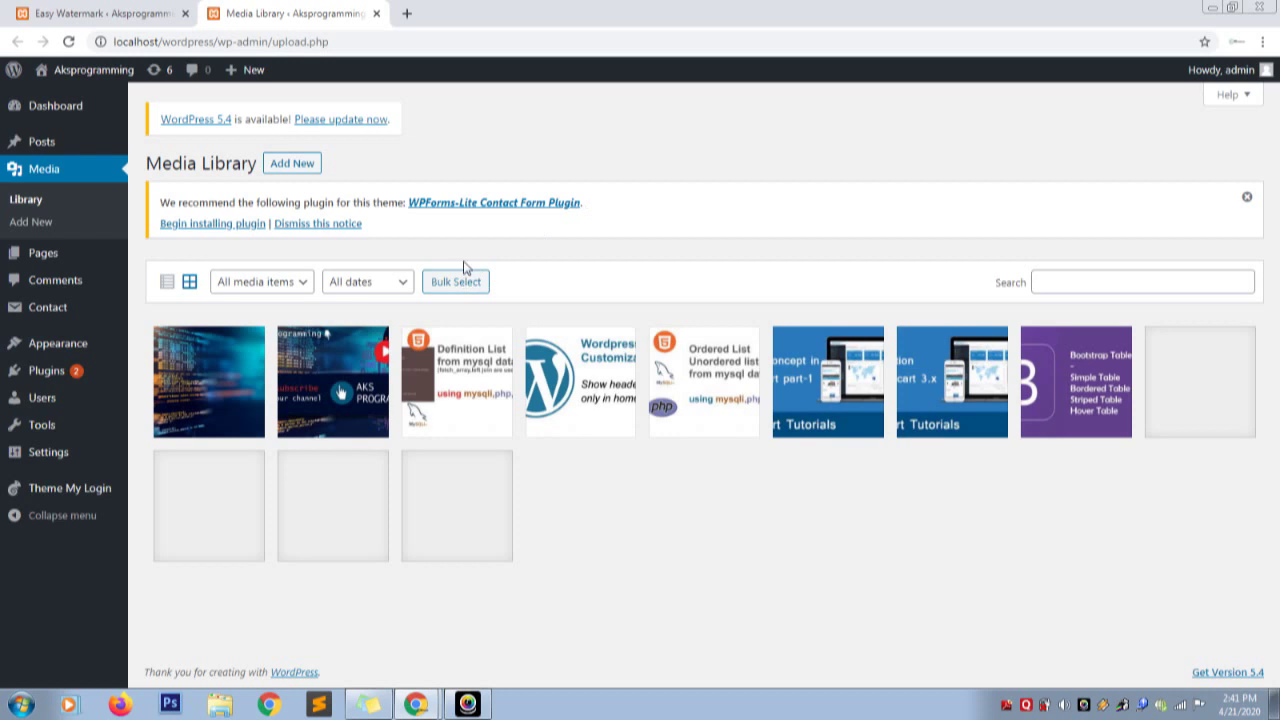
left_click(307, 168)
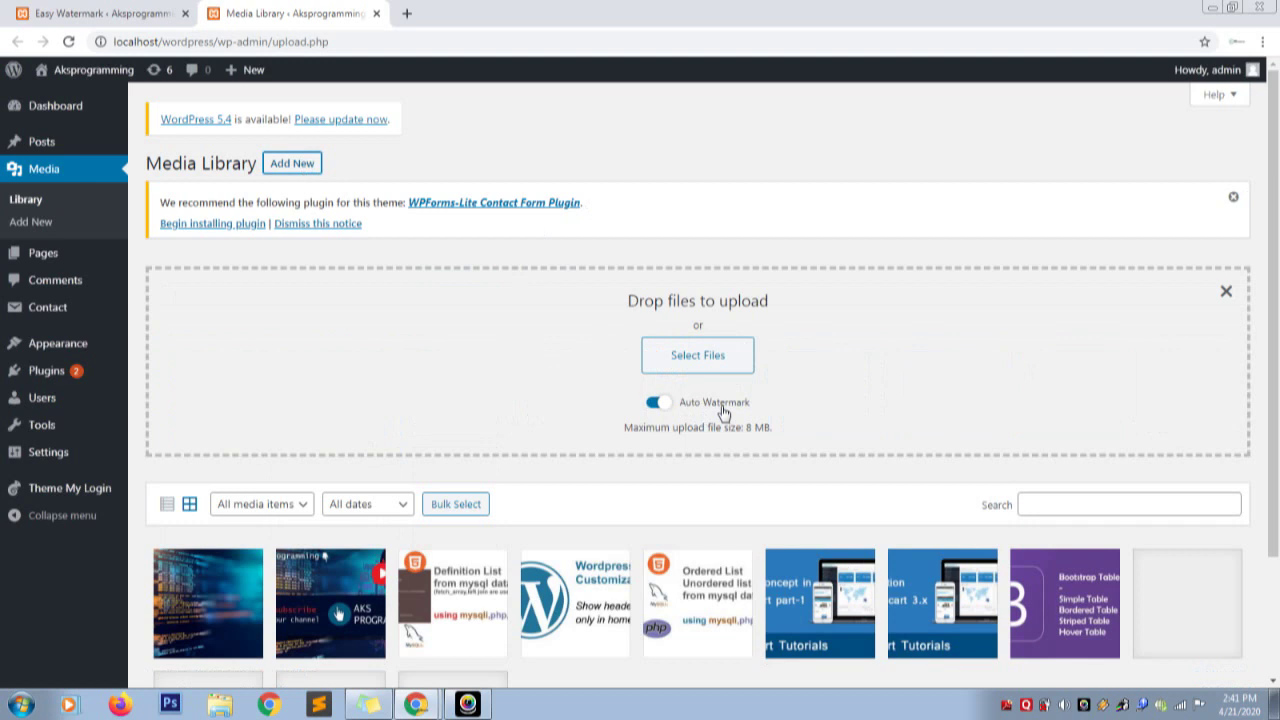
left_click(654, 404)
- Bulk-select the WordPress customization and Ordered List images in the Media Library, leaving the Definition List image unselected
scroll(549, 441, "down", 1)
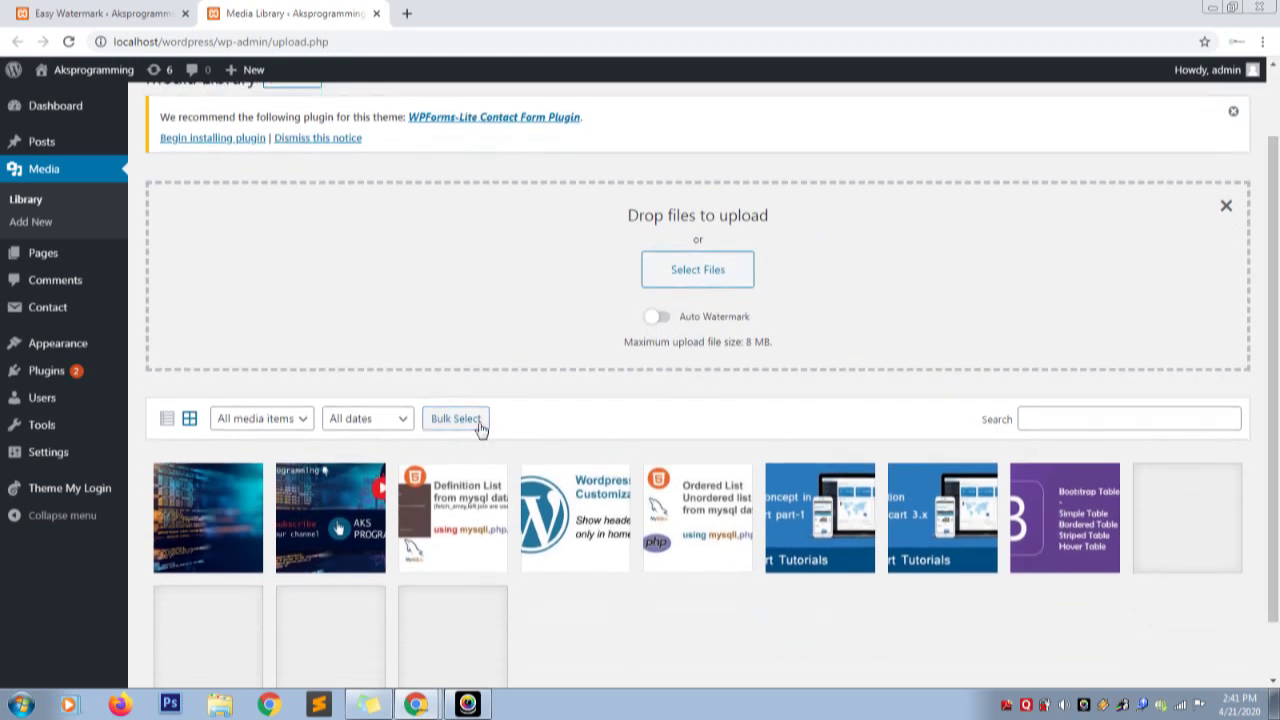
left_click(478, 424)
left_click(467, 505)
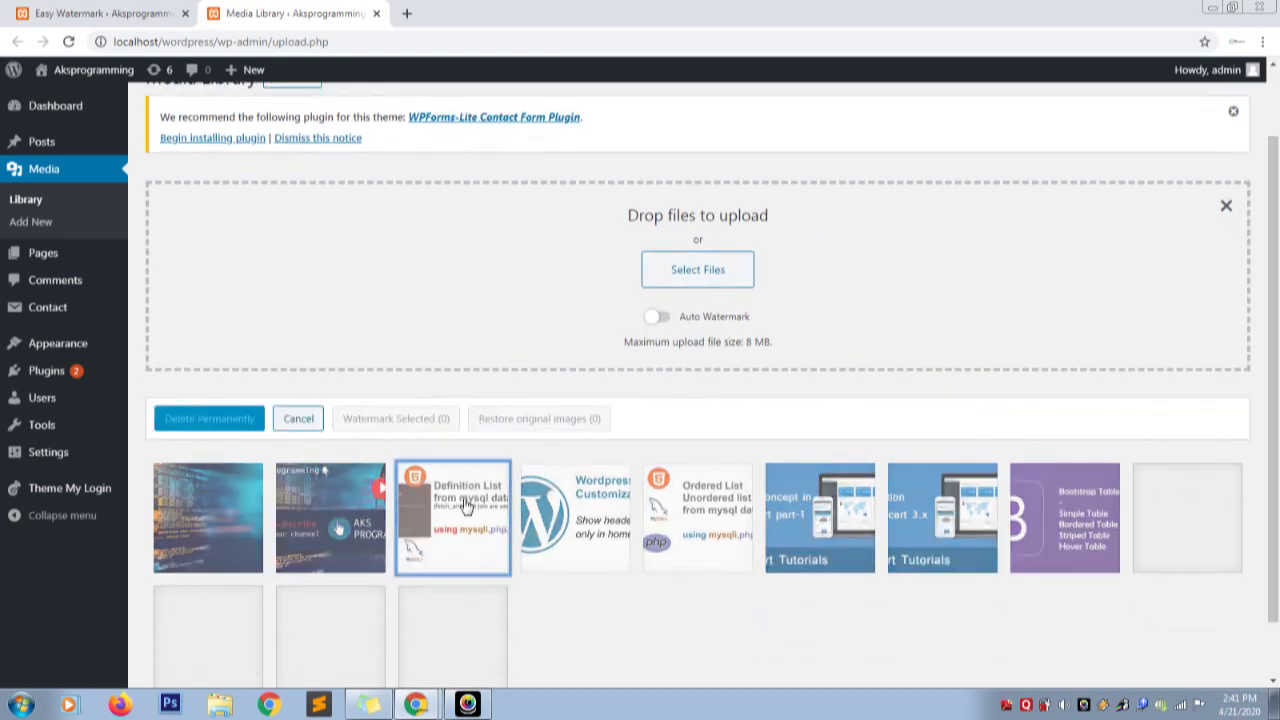
left_click(585, 487)
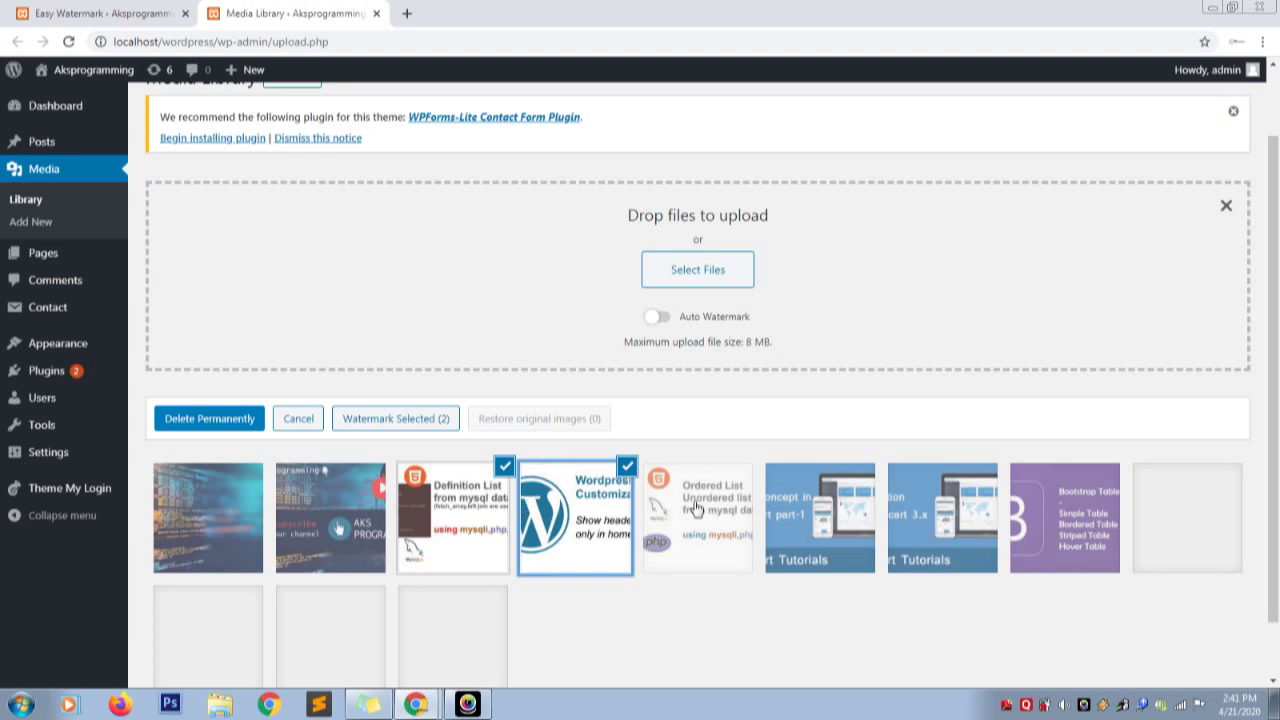
left_click(504, 466)
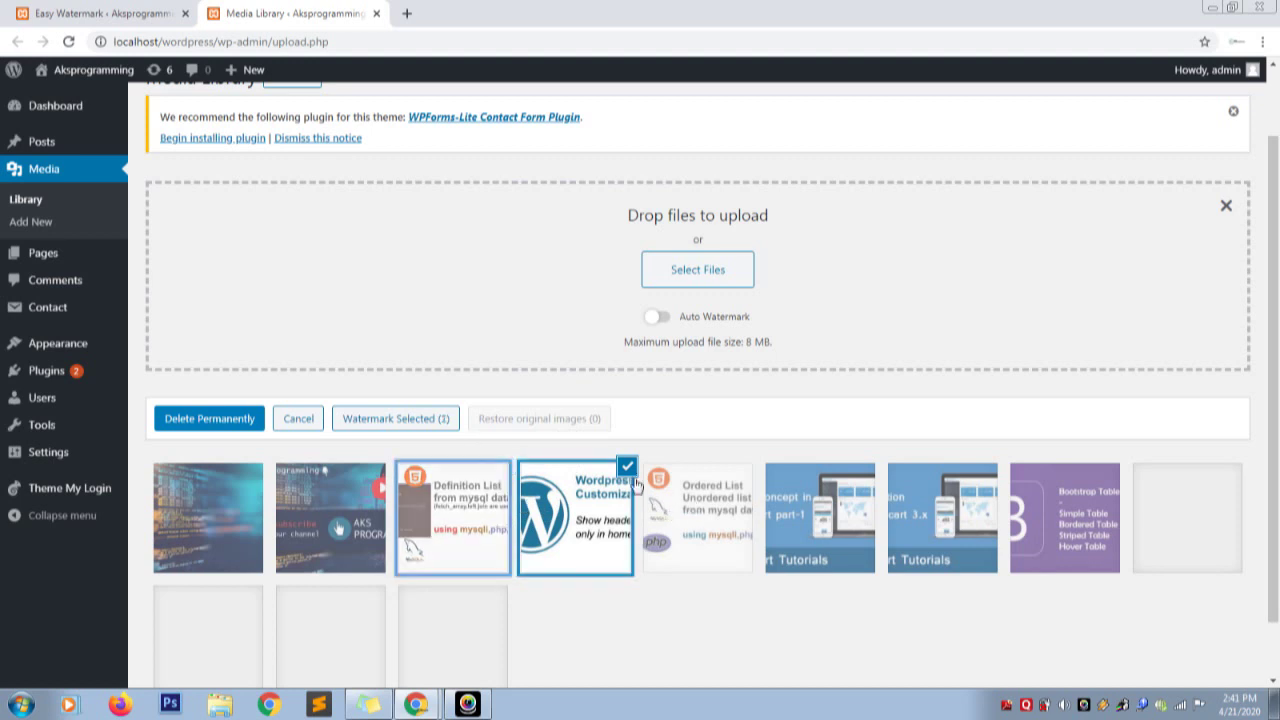
left_click(700, 495)
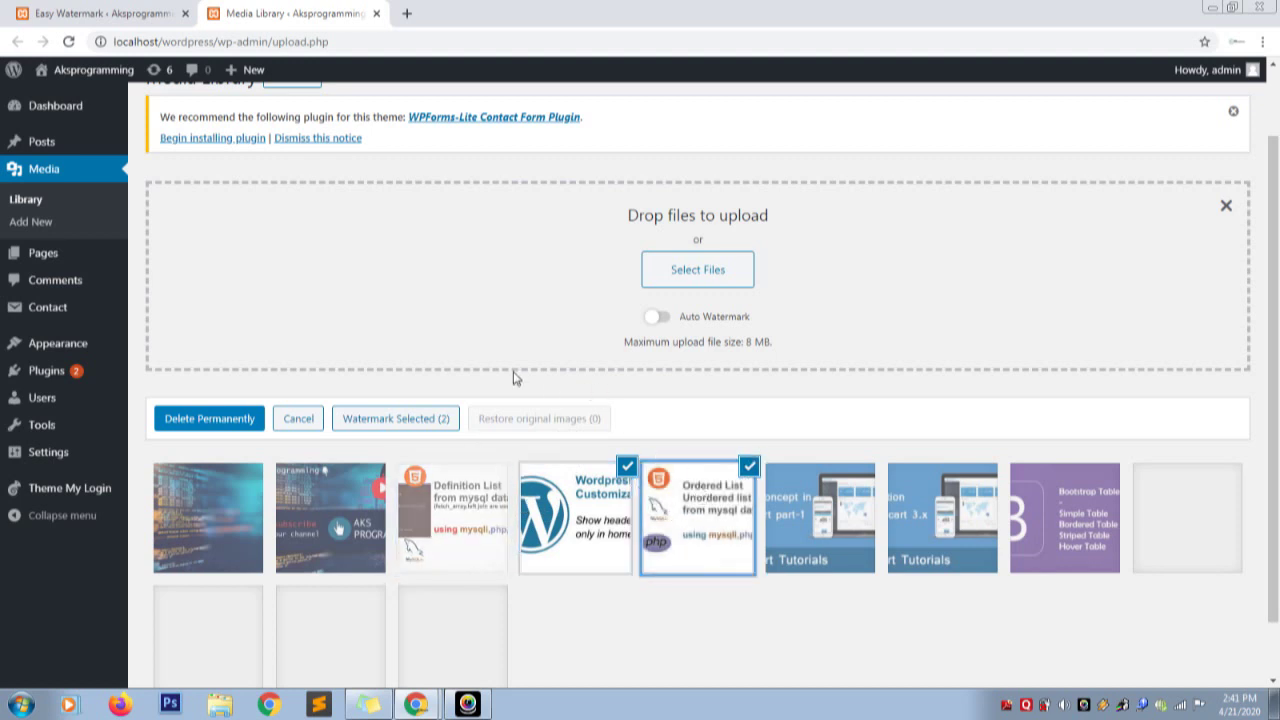
- Apply the Aksprogramming text watermark to the selected images
left_click(408, 426)
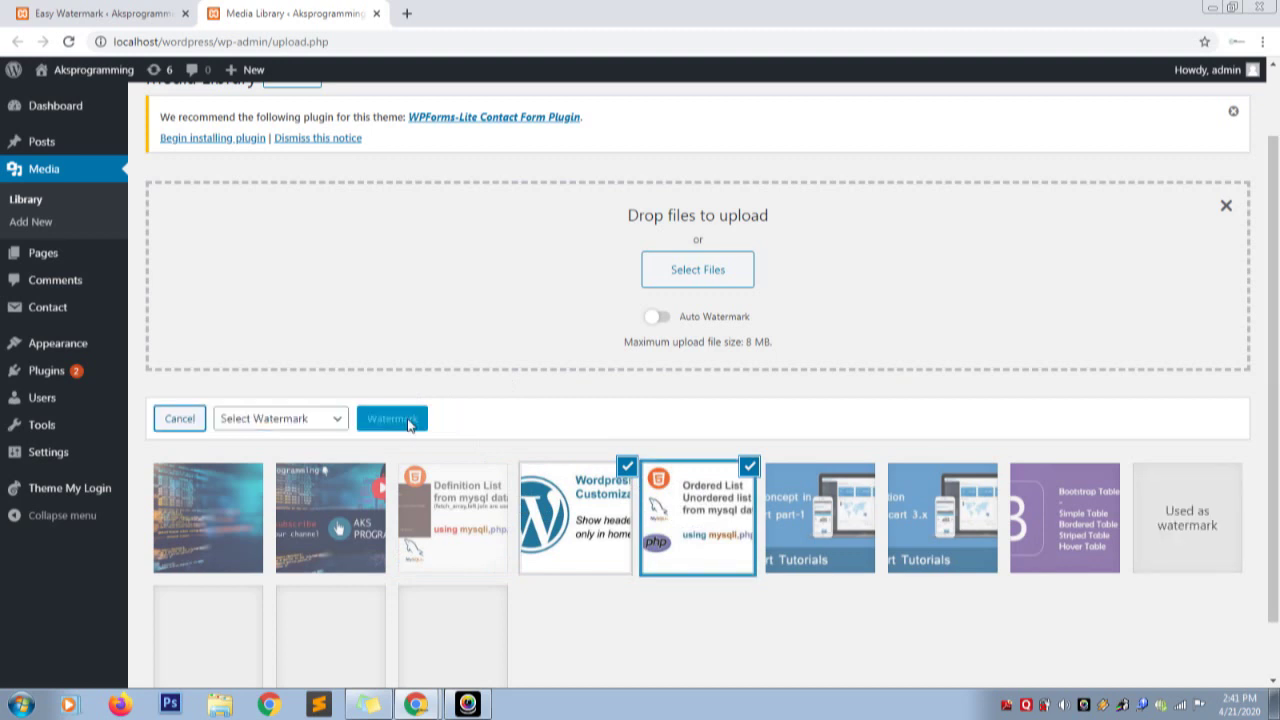
left_click(295, 421)
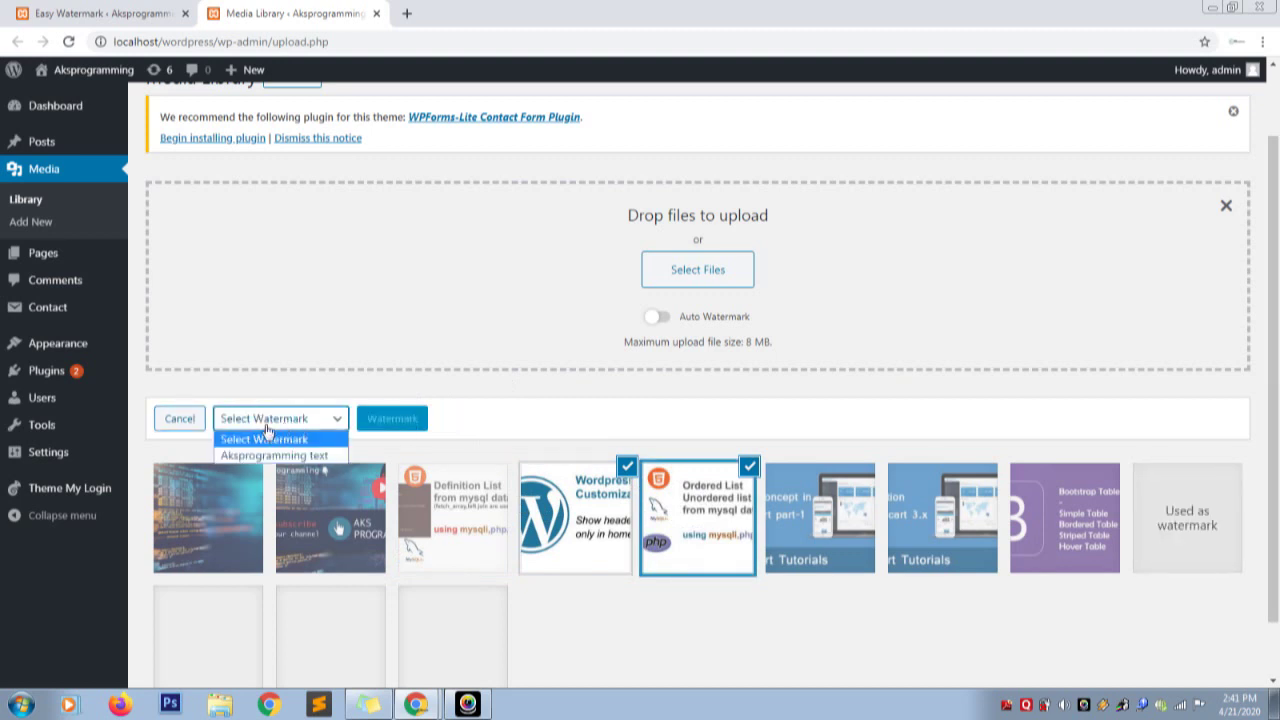
left_click(273, 456)
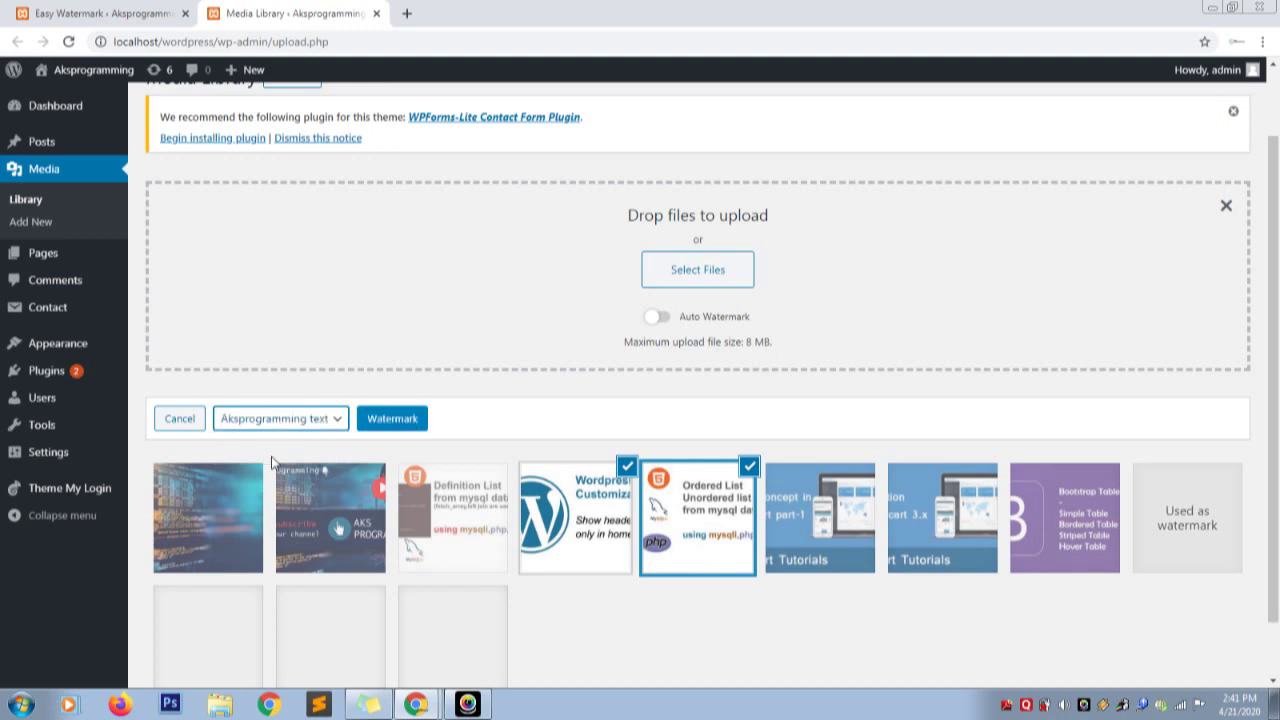
left_click(391, 419)
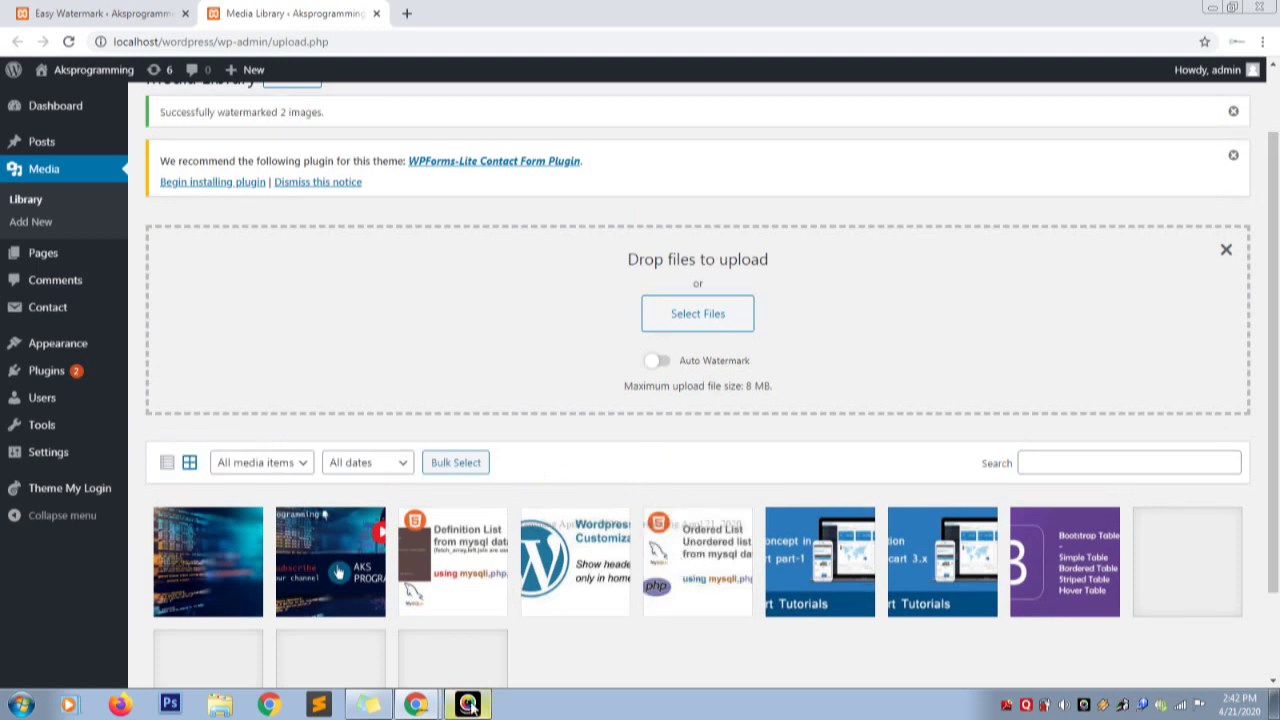
- Look through the recent post images on the public site and check the Definition List image's attachment details in the Media Library
left_click(418, 703)
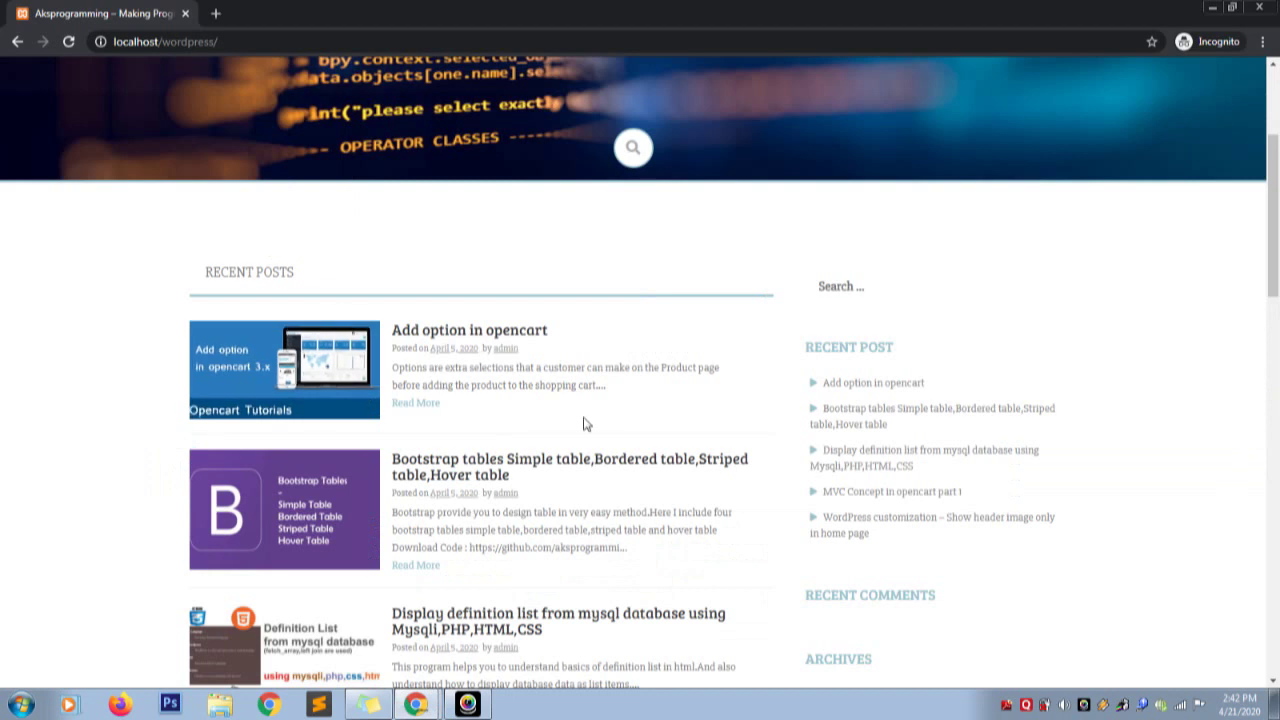
left_click_drag(1273, 220, 1273, 265)
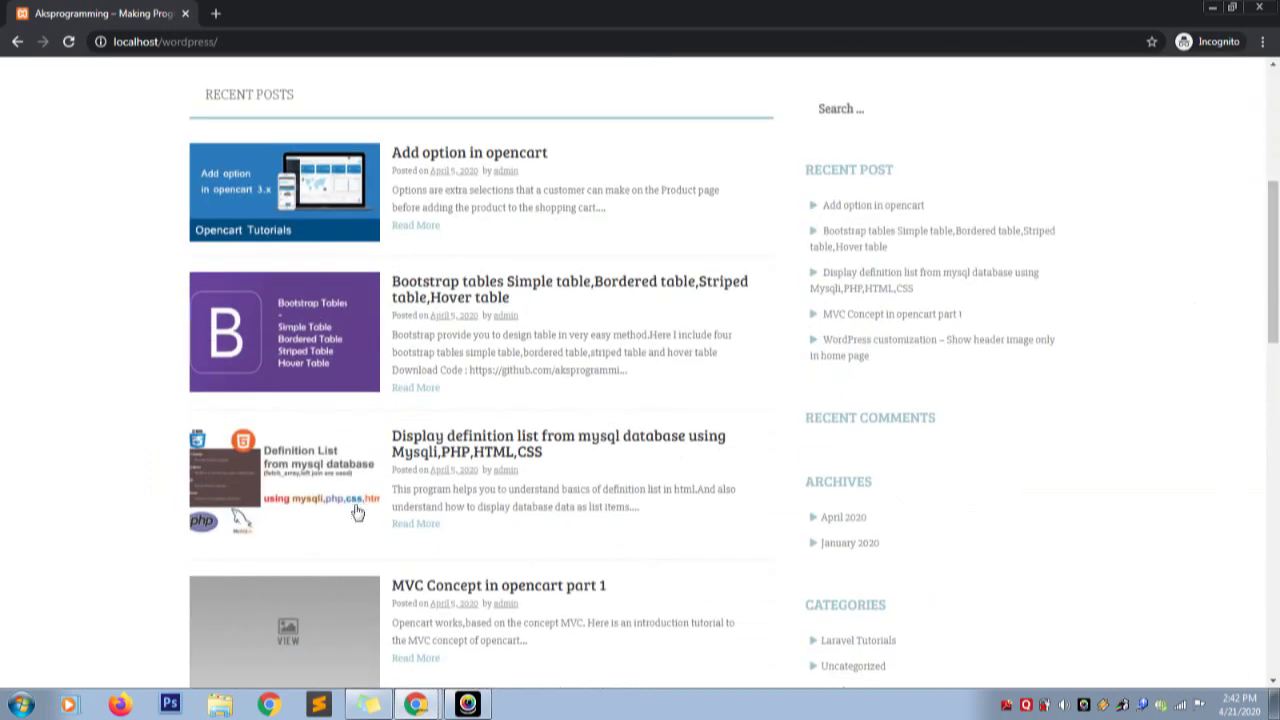
left_click(416, 705)
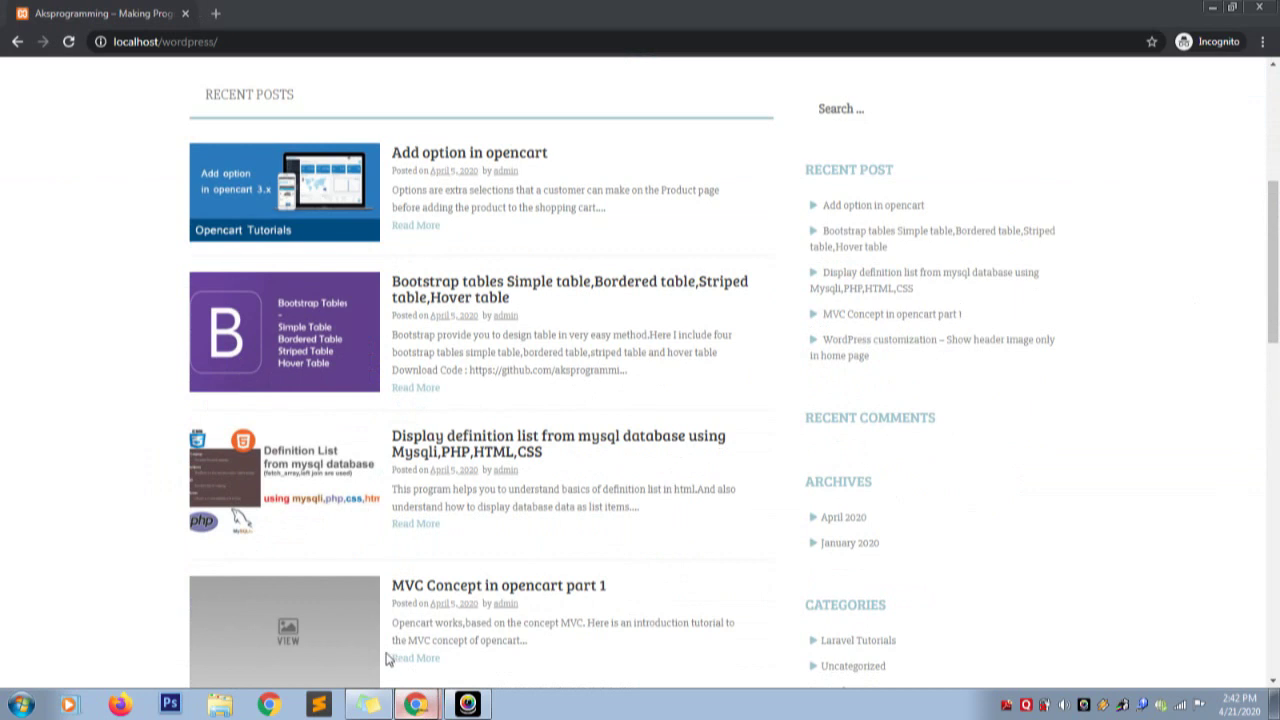
left_click(392, 668)
left_click(463, 566)
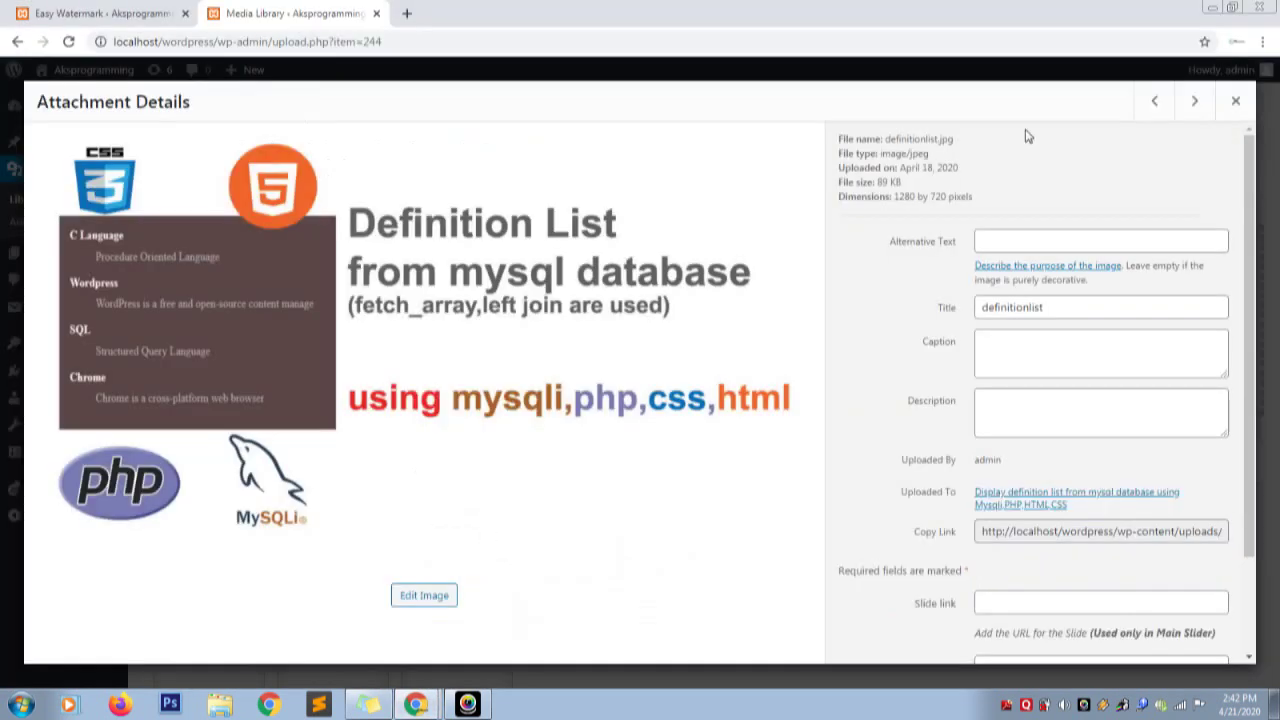
left_click(1232, 101)
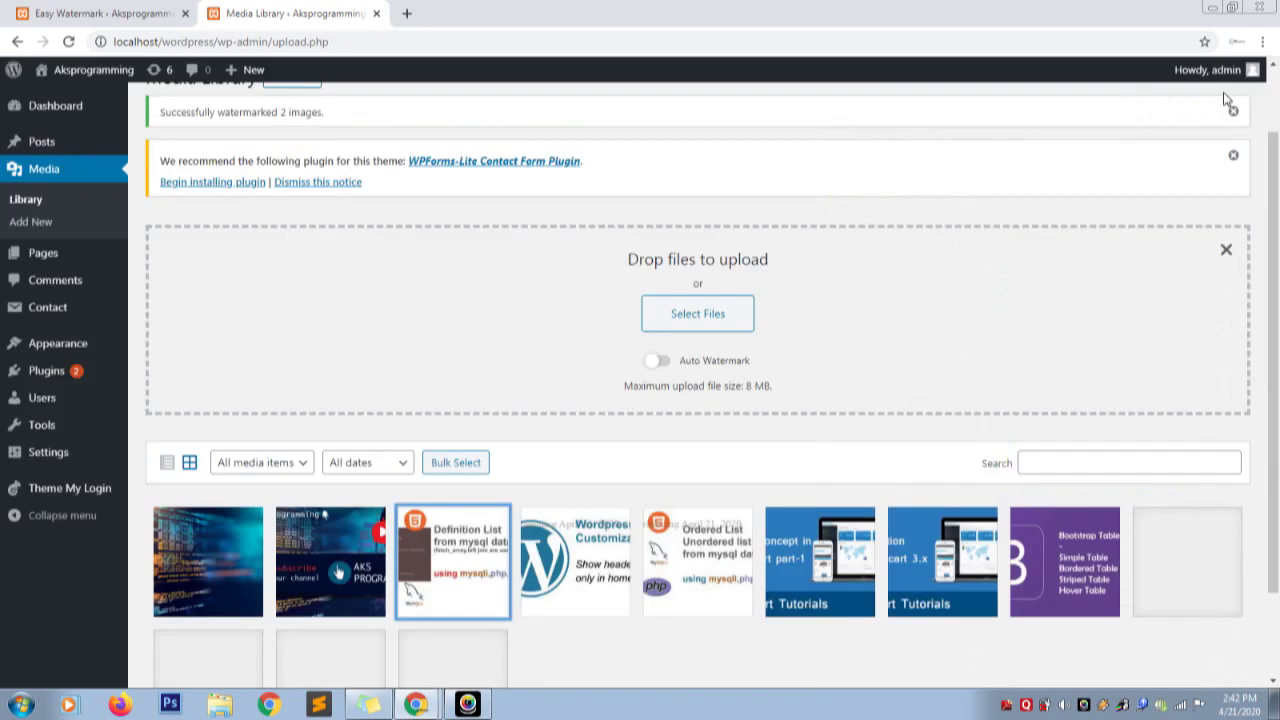
- Bulk-select the Definition List image and apply the Aksprogramming text watermark to it
left_click(455, 463)
left_click(444, 565)
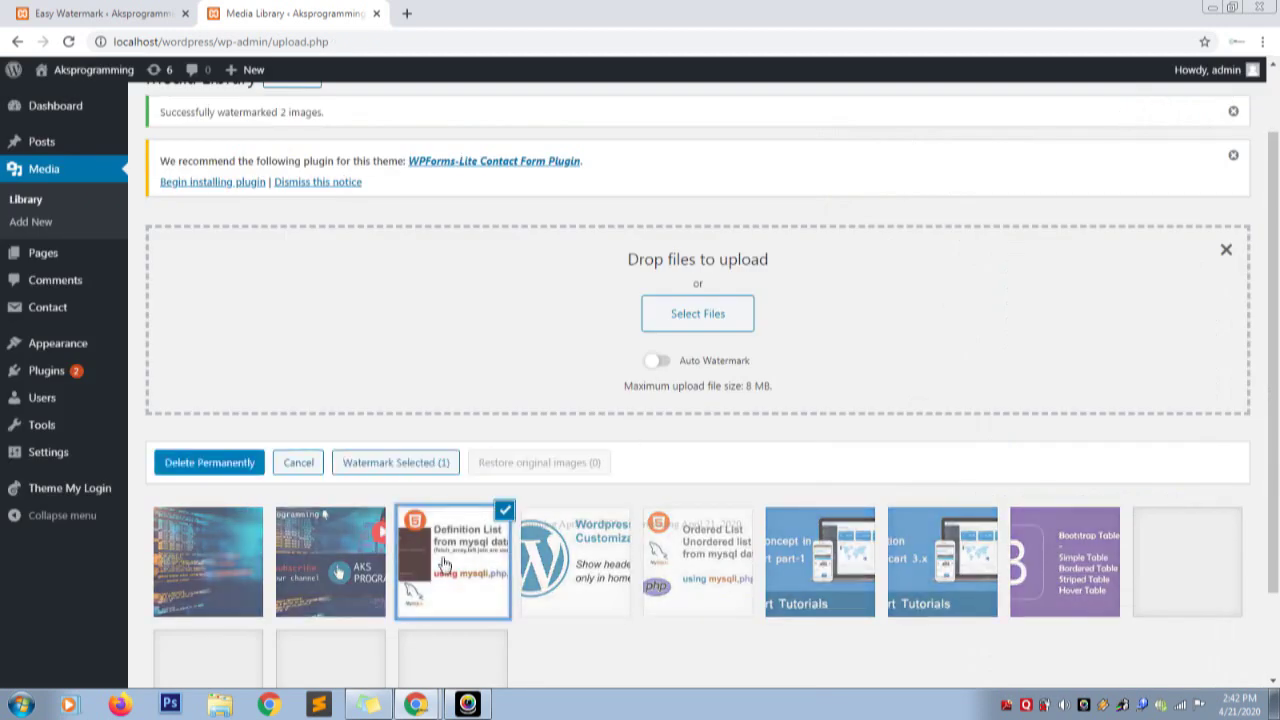
left_click(443, 463)
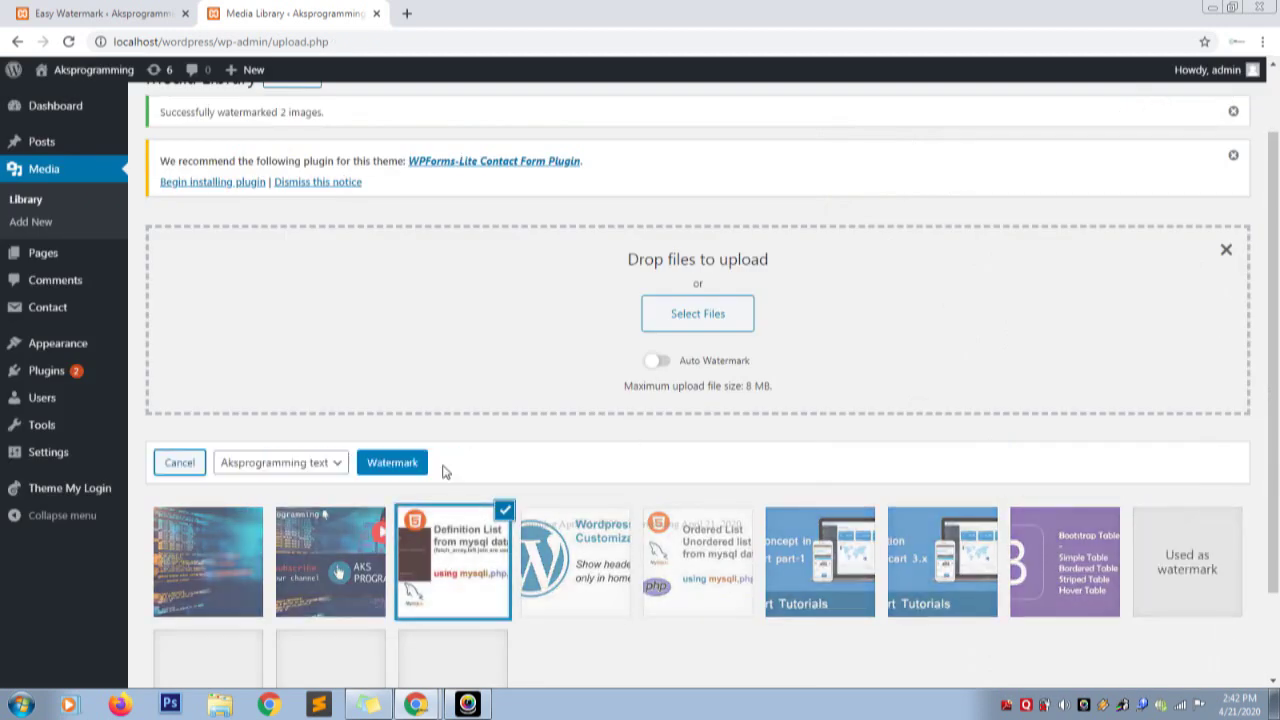
left_click(391, 463)
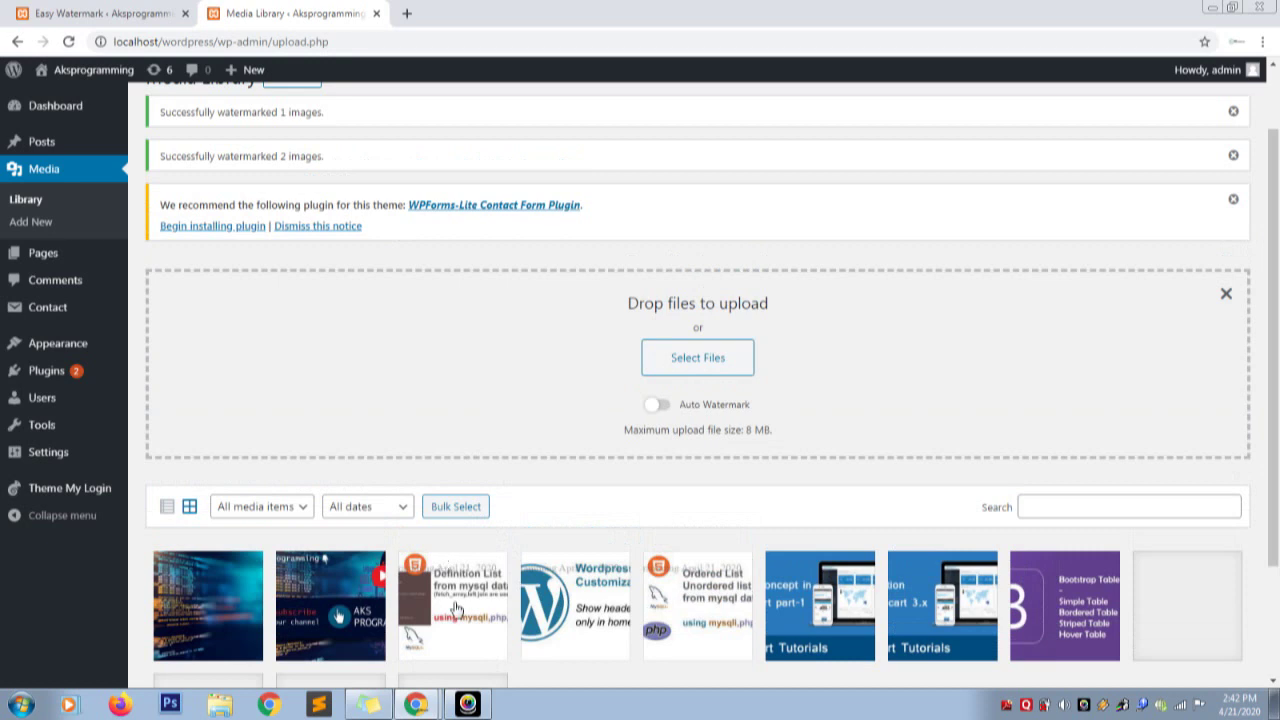
- Open the post on displaying a definition list from a mysql database on the public site and examine its image for the watermark
left_click(418, 706)
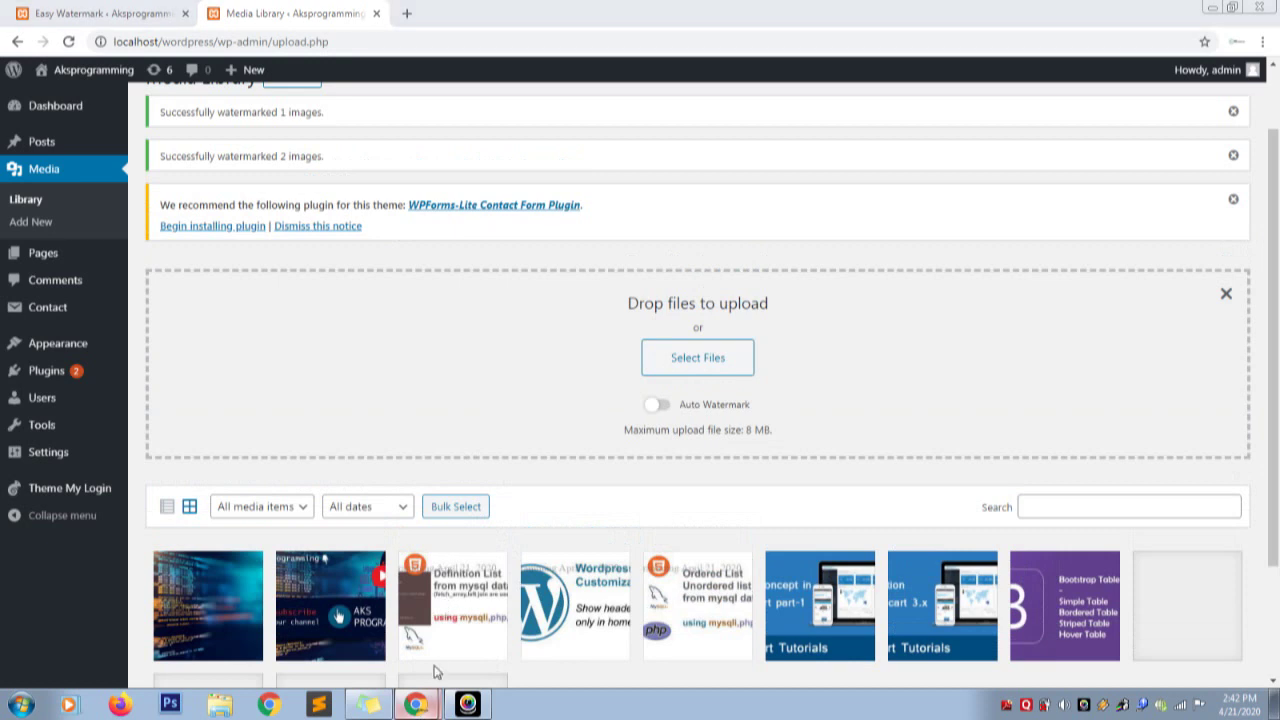
left_click(431, 663)
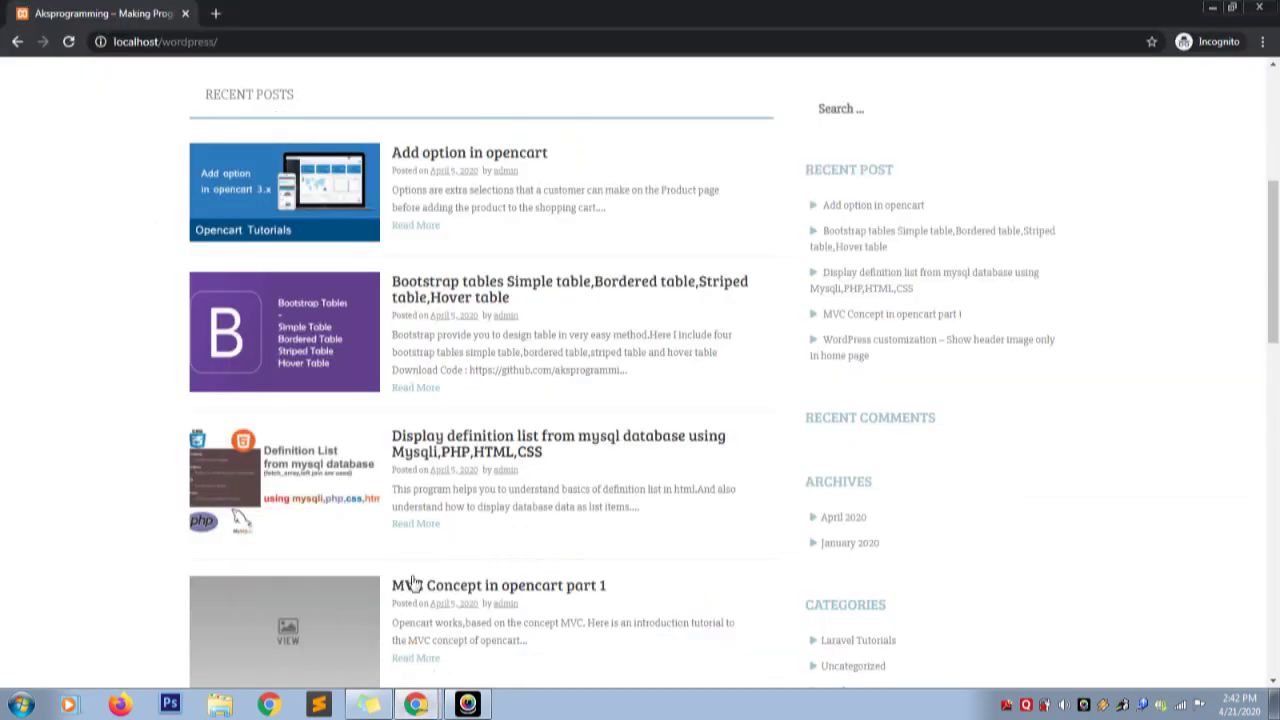
left_click(416, 525)
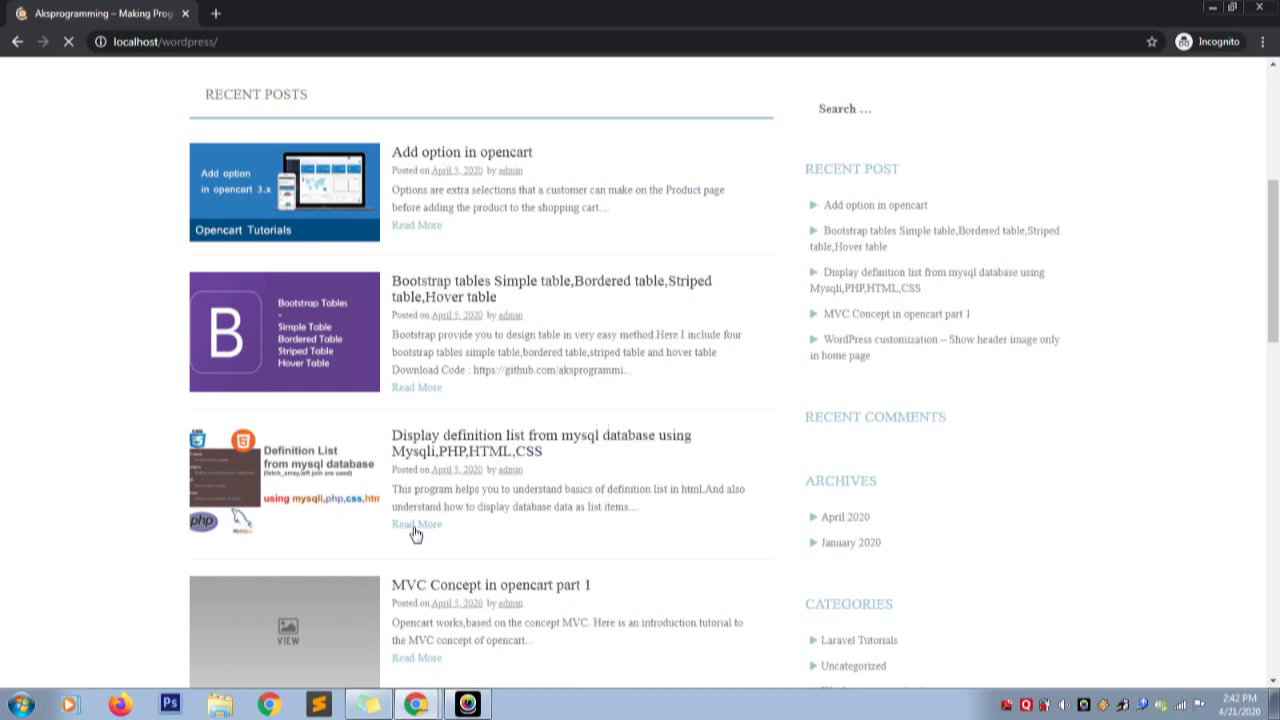
left_click(325, 452)
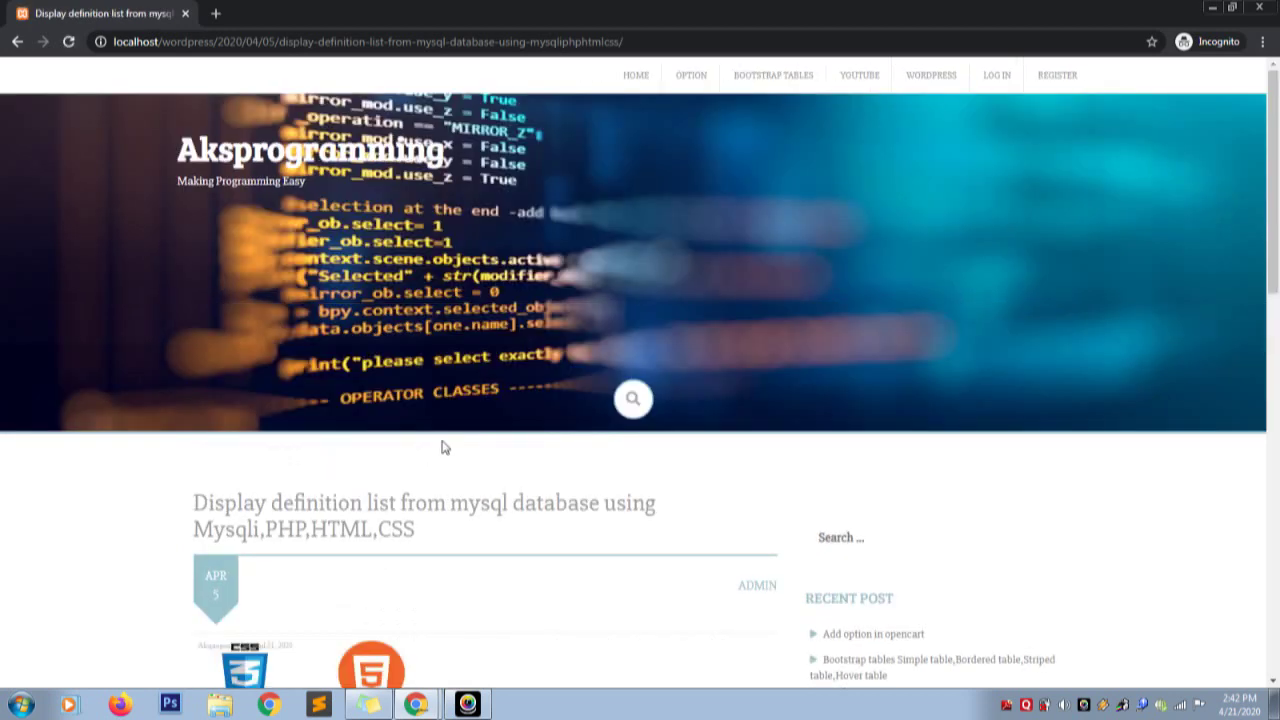
scroll(853, 245, "down", 4)
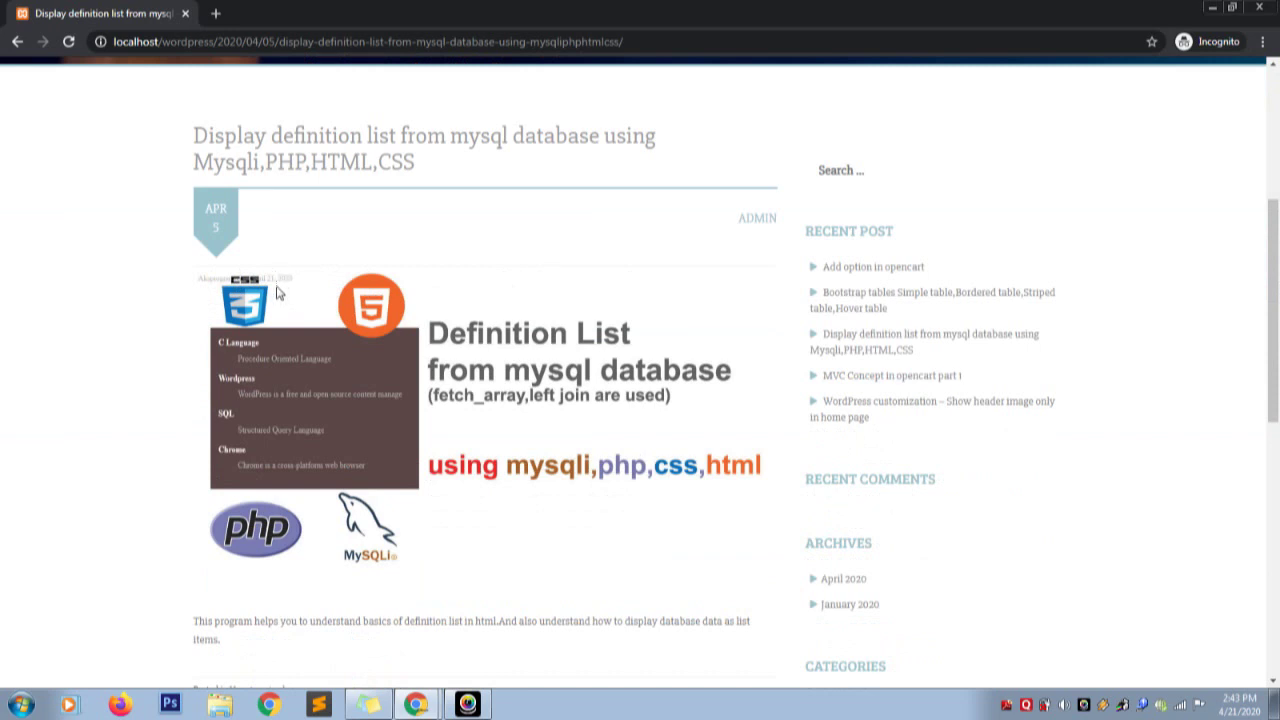
- Return to Easy Watermark's watermarks in the WordPress admin and start adding a new watermark
left_click(416, 704)
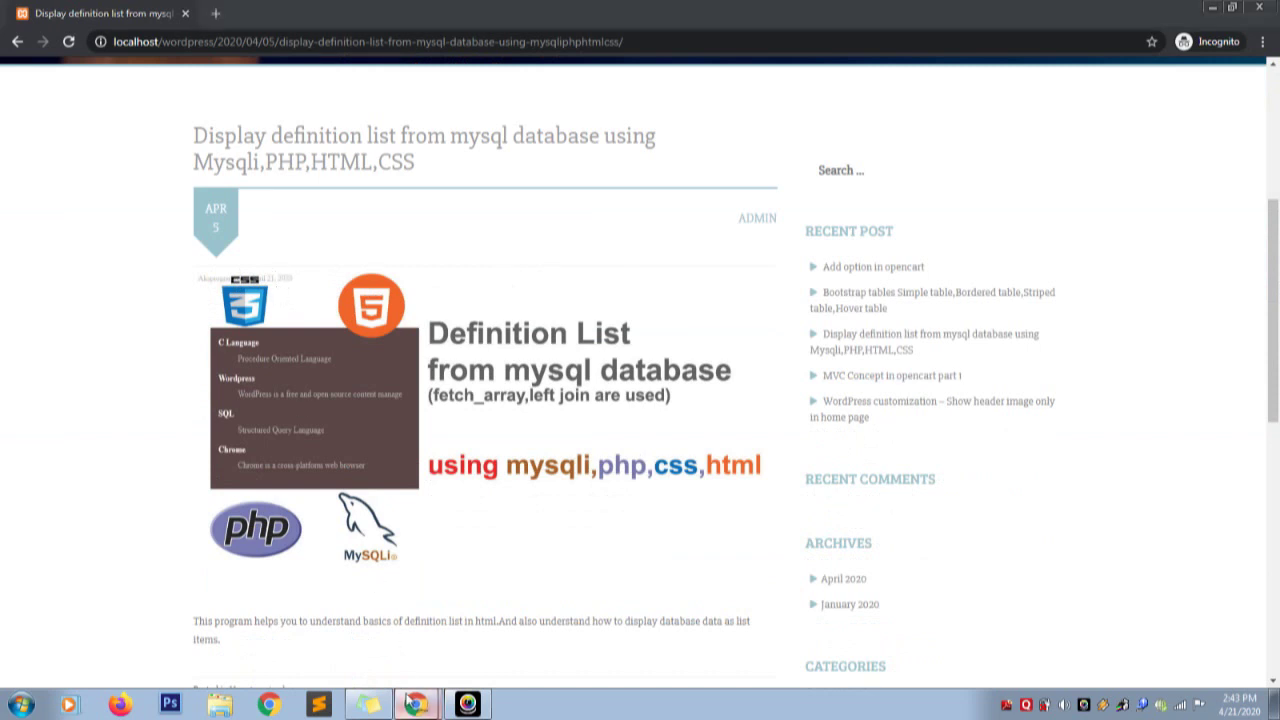
left_click(391, 649)
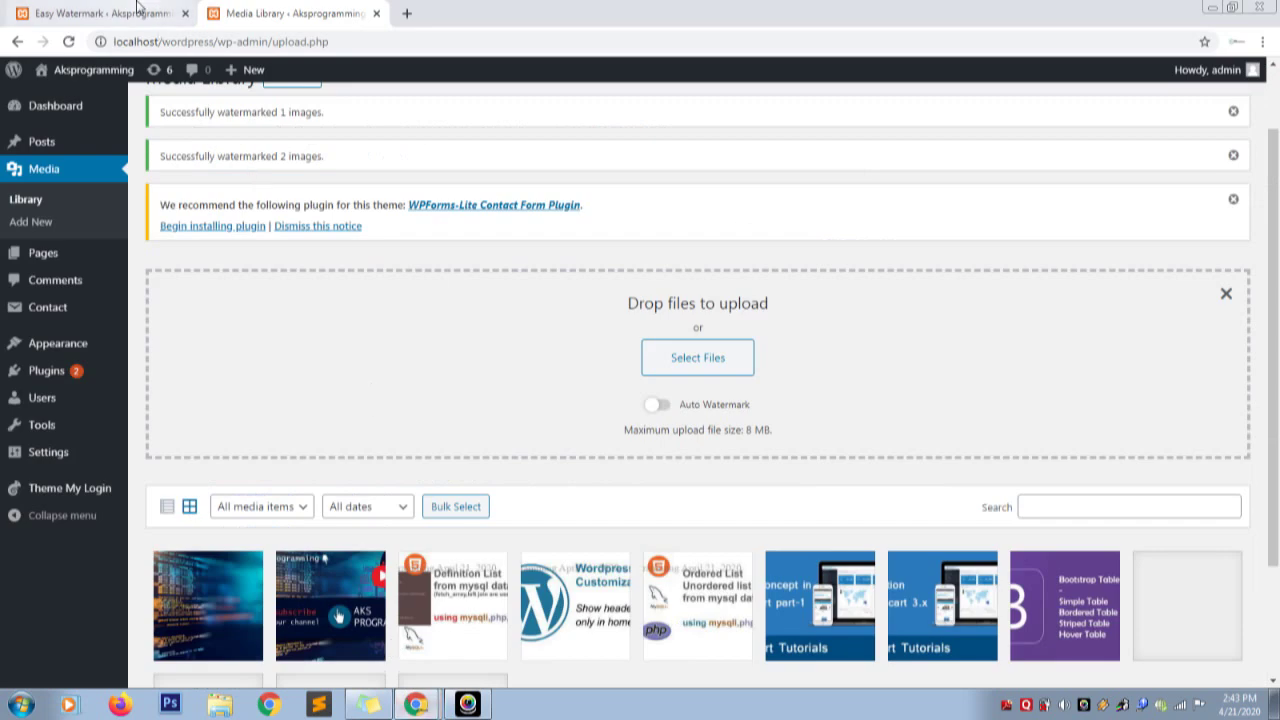
left_click(137, 10)
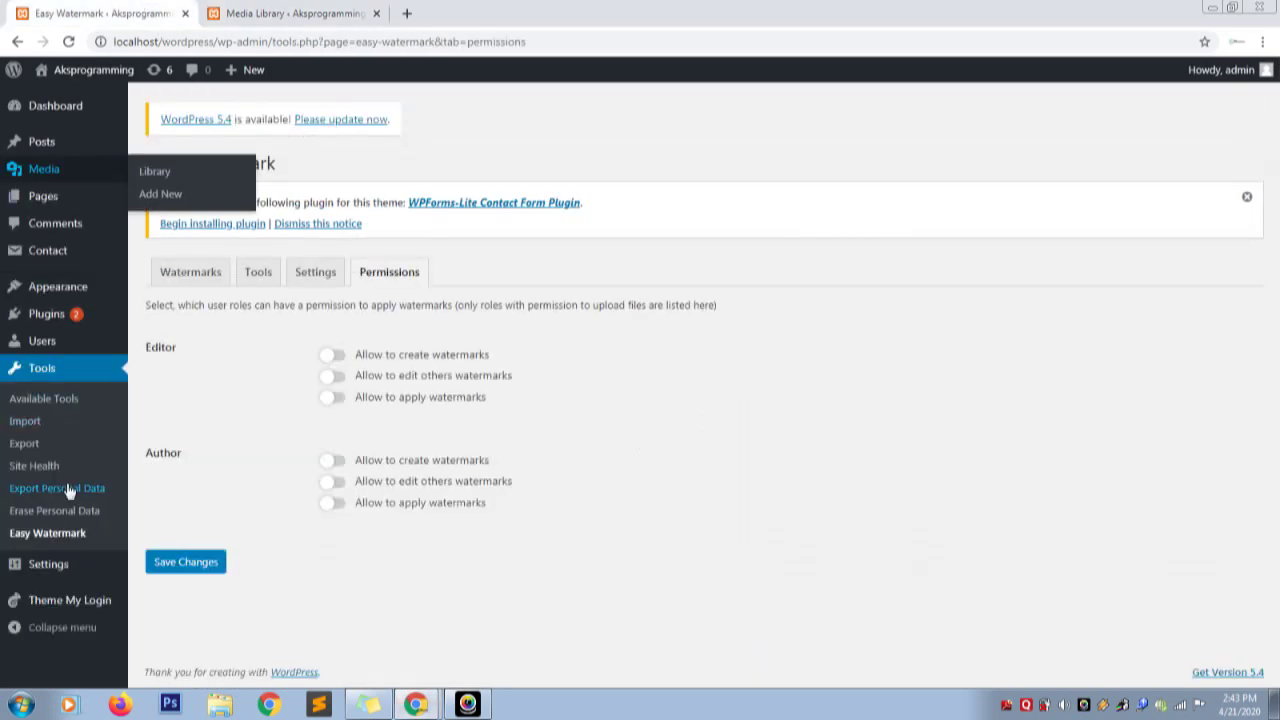
left_click(206, 274)
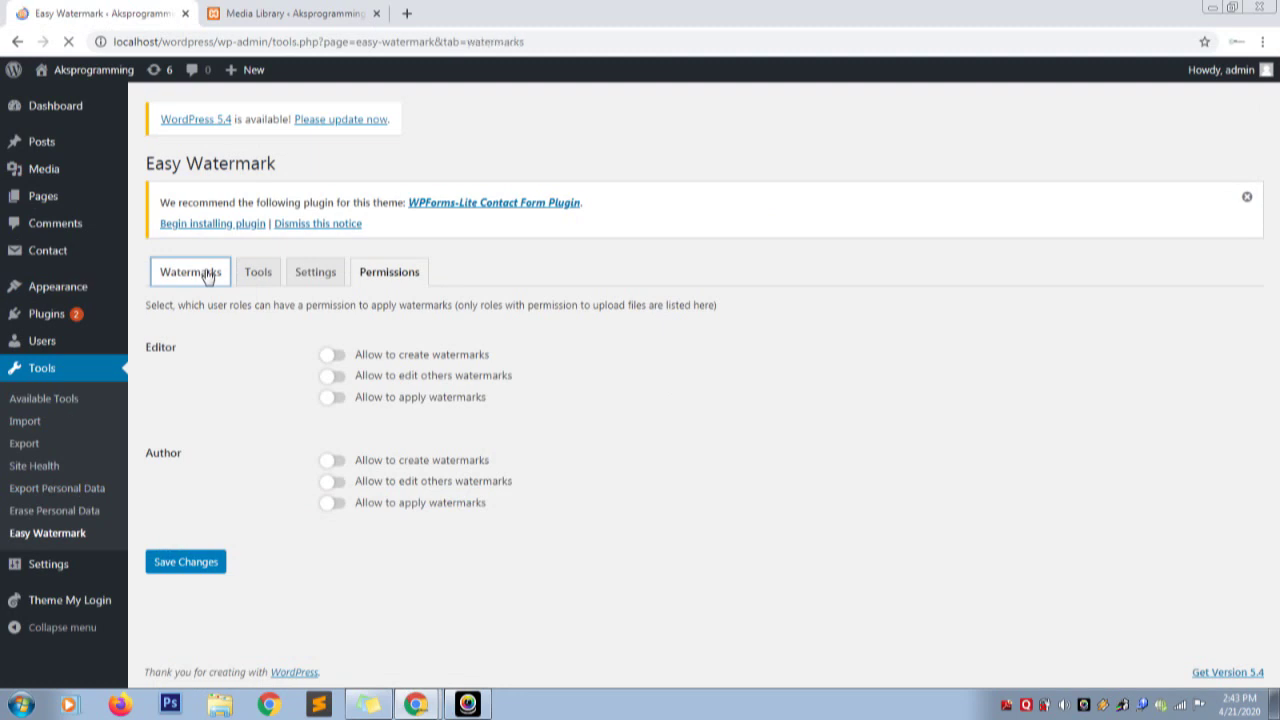
left_click(560, 385)
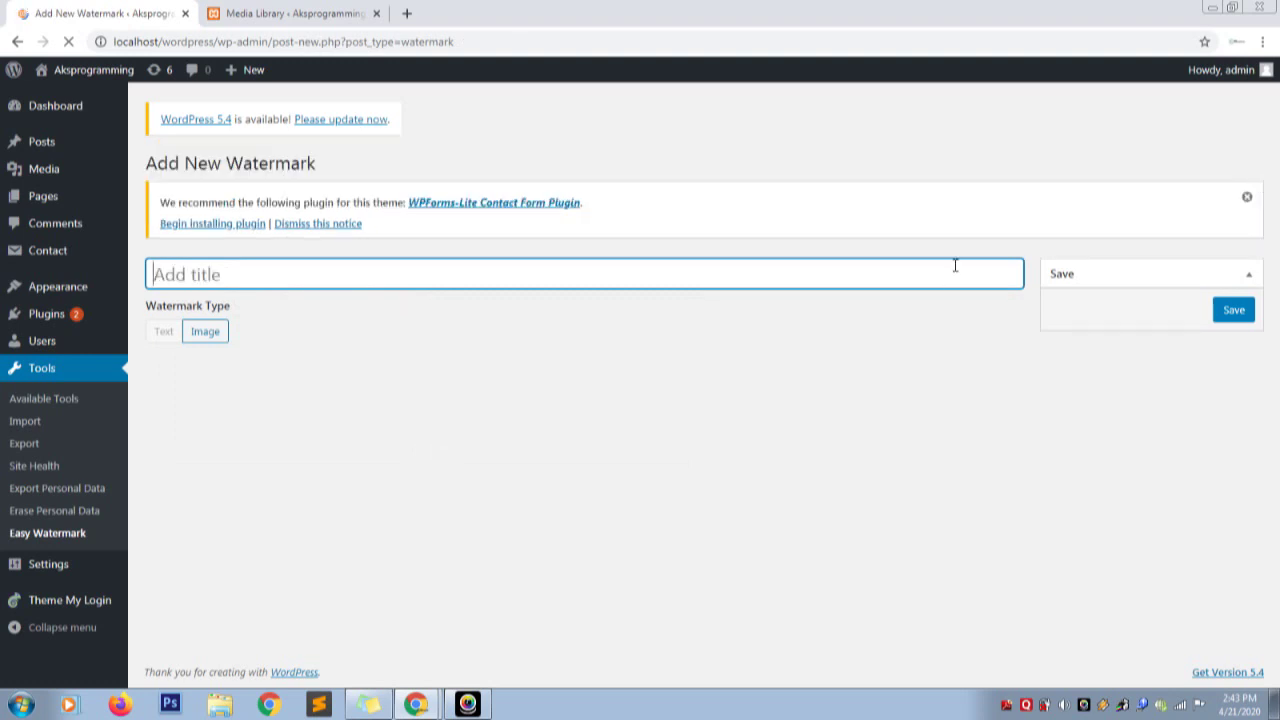
- Title the new watermark "Aksprogramming image" and set its watermark type to Image
type("s")
key("BackSpace")
key("BackSpace")
type("Aw")
key("BackSpace")
type("ksprogramming image")
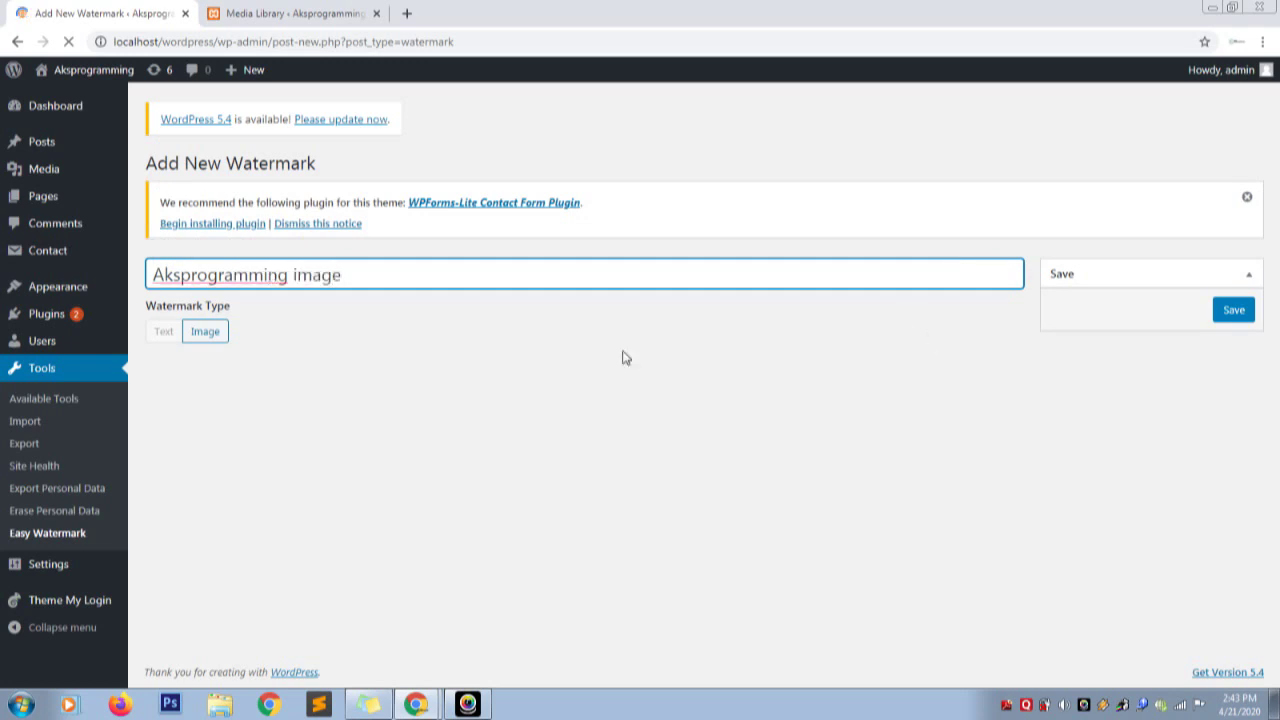
left_click(209, 332)
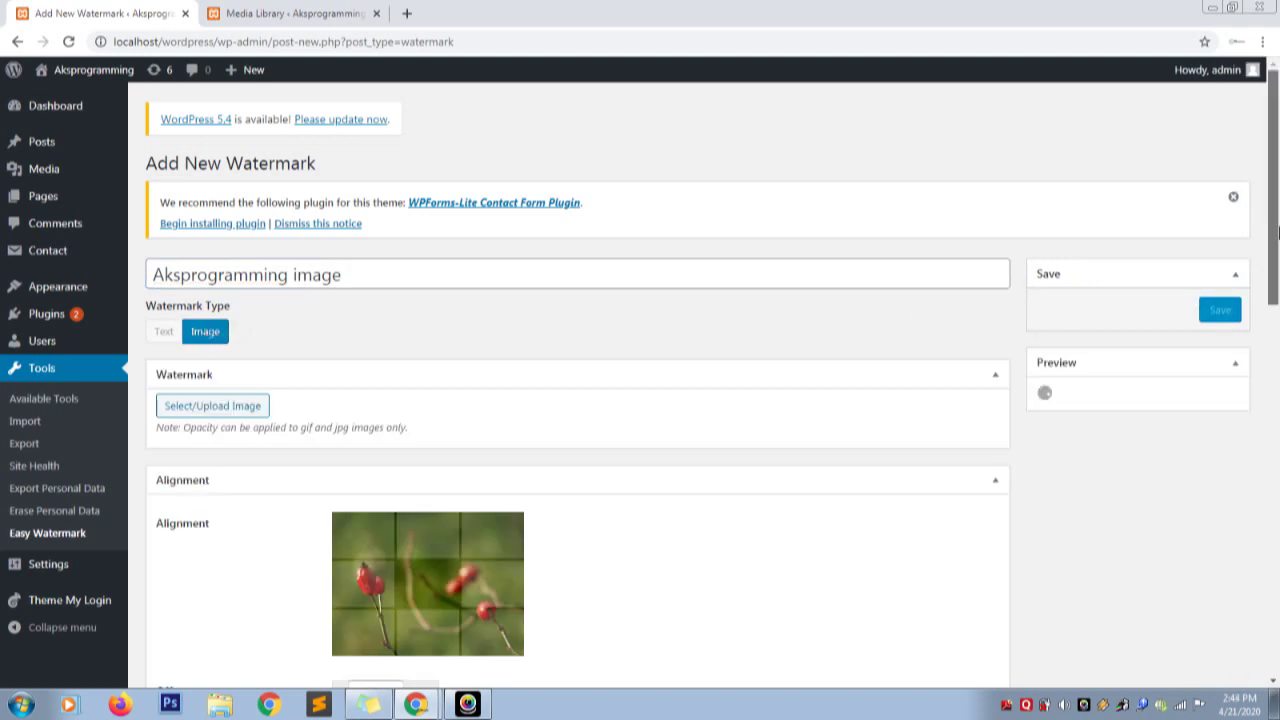
- View the Media Library images available for the watermark and close the image chooser without selecting one
left_click_drag(1277, 220, 1277, 309)
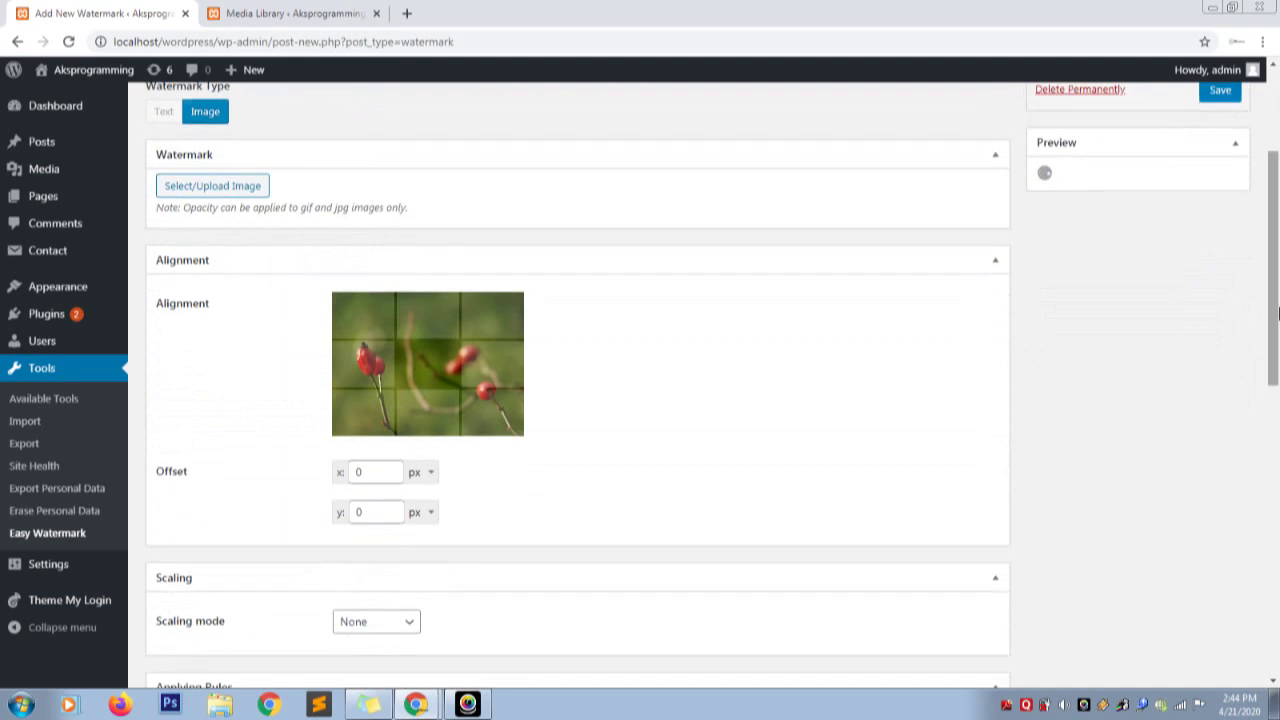
left_click(245, 188)
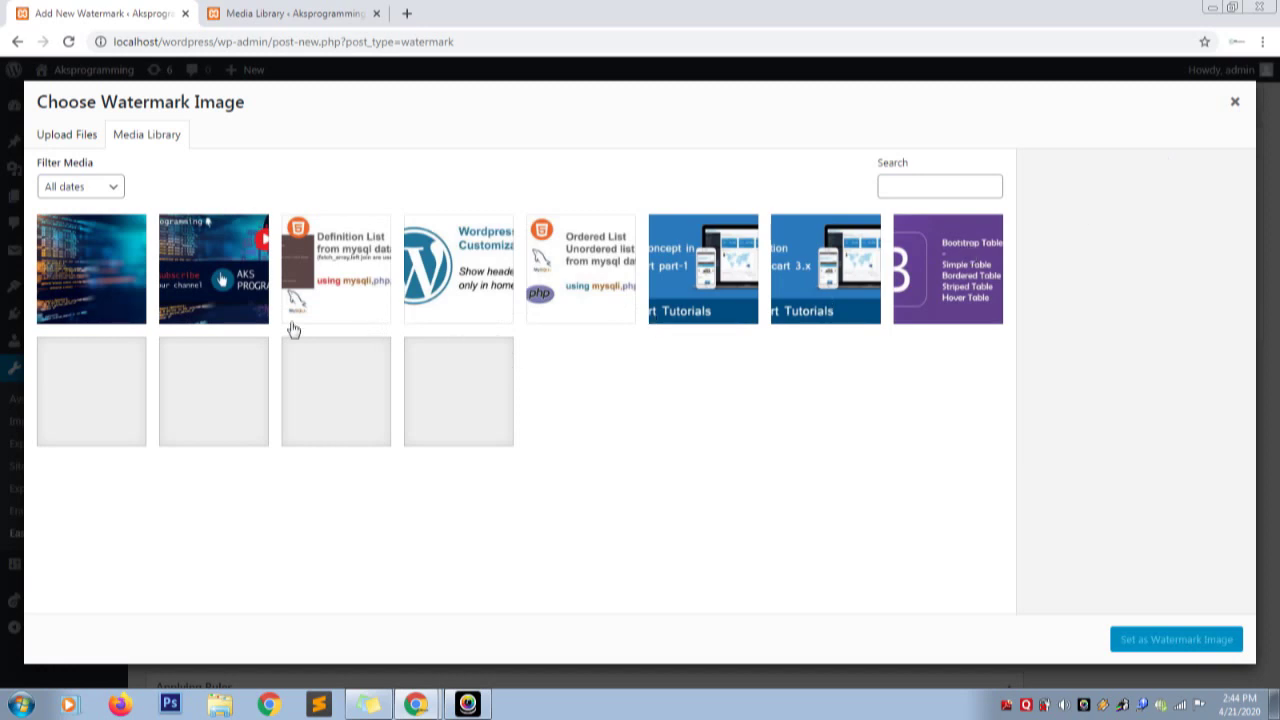
left_click(1234, 104)
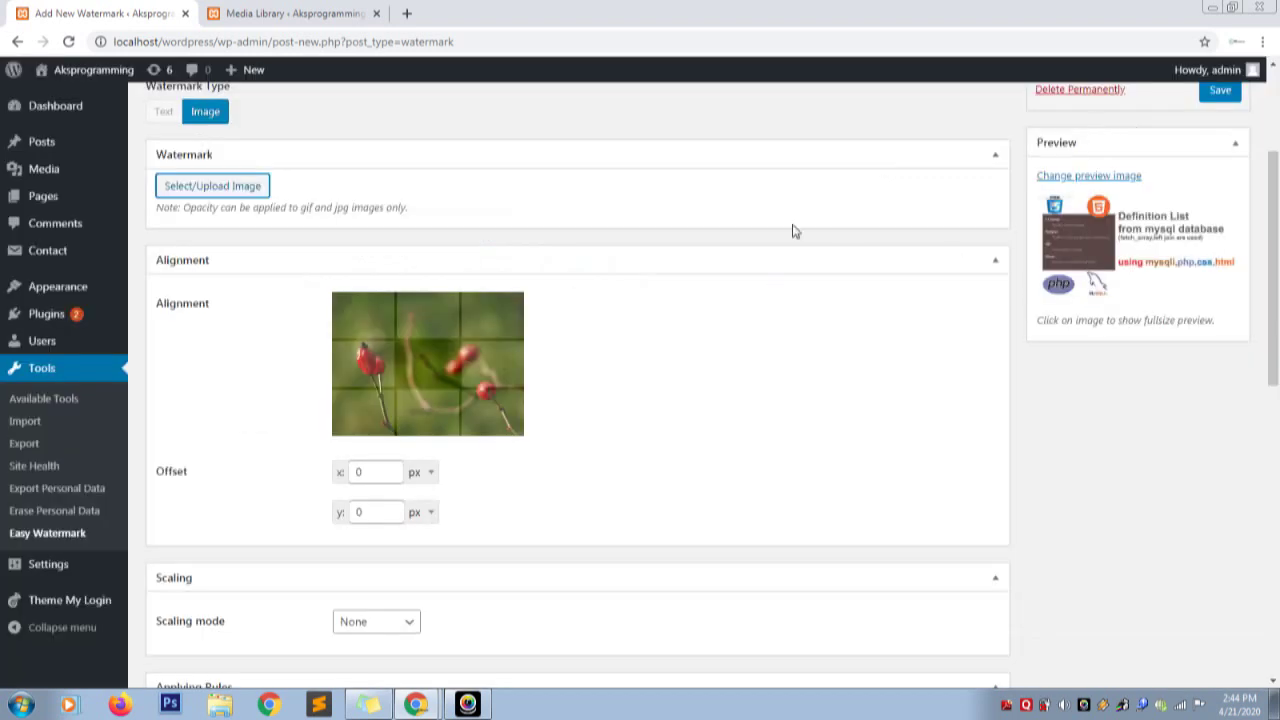
- Try to use the existing logo.jpg from the Media Library as the watermark image
left_click(248, 194)
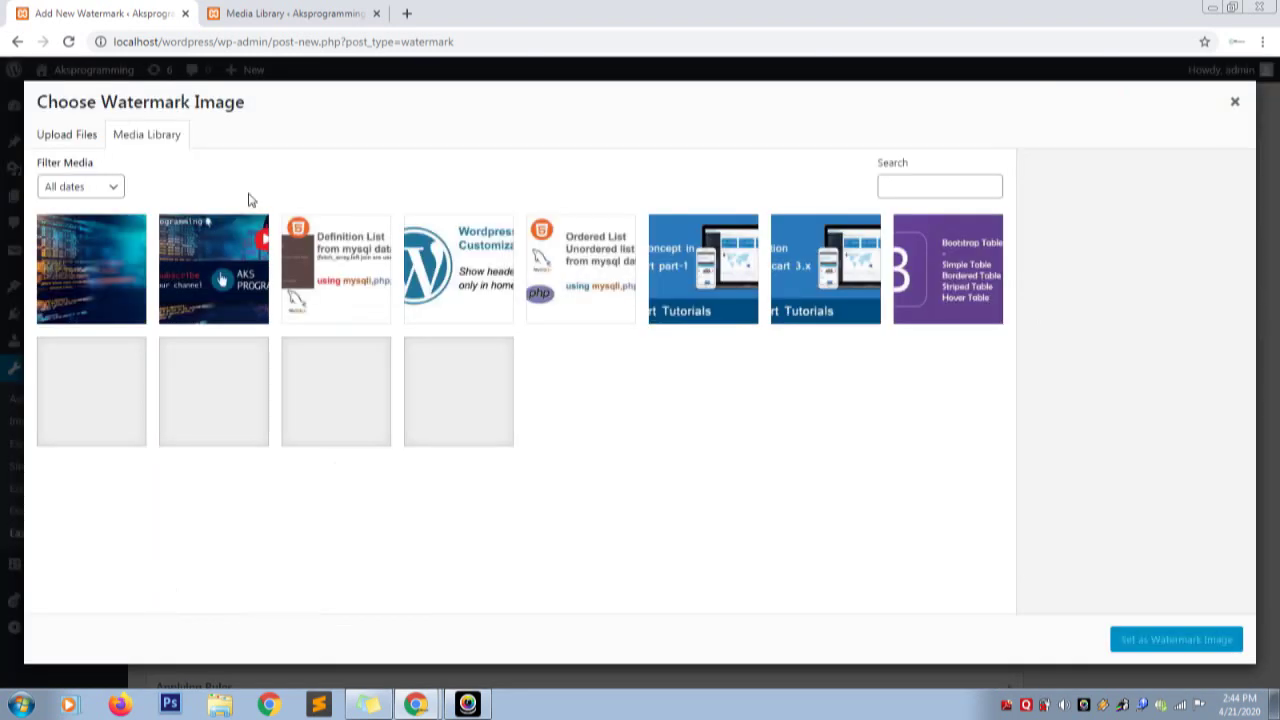
left_click(110, 421)
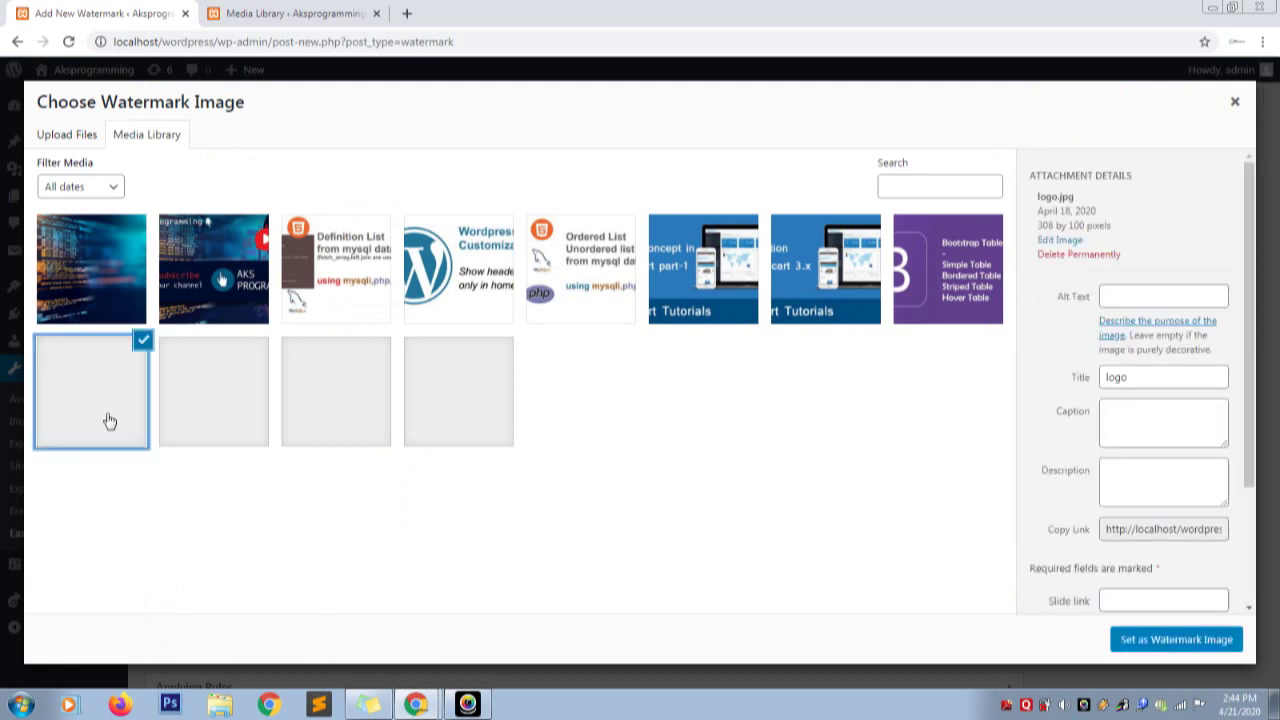
left_click(1149, 643)
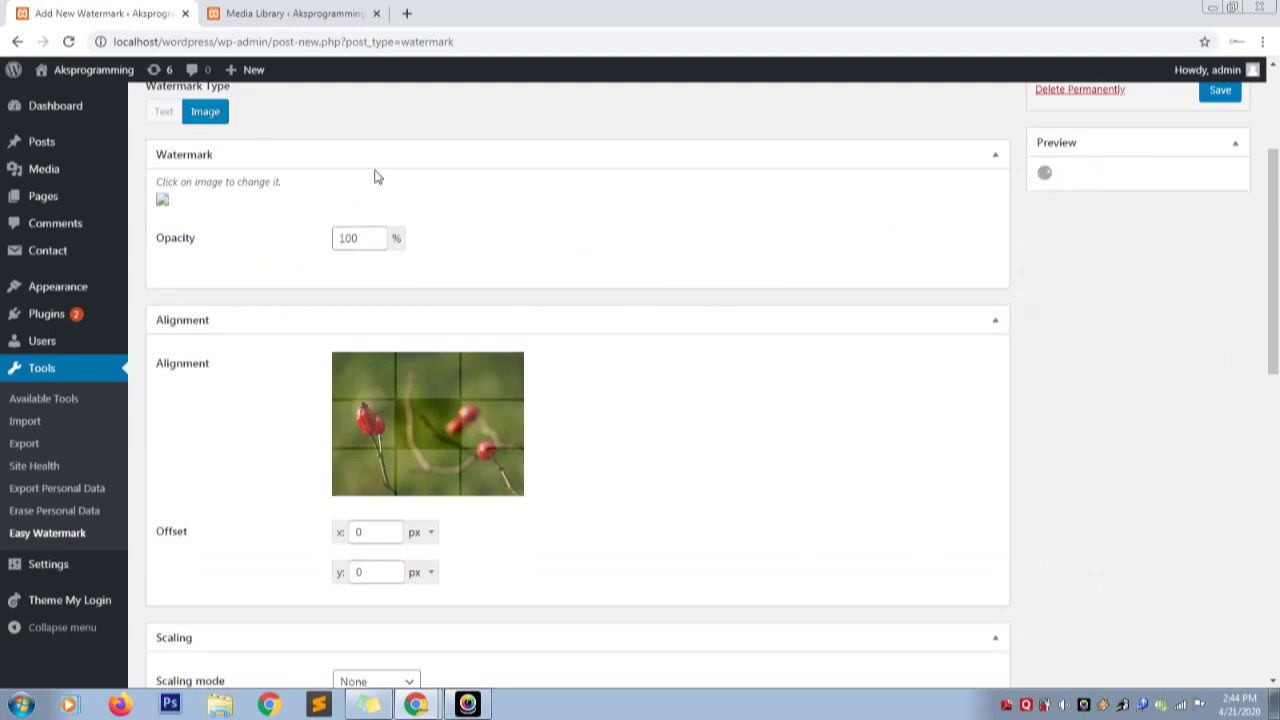
- Reopen the watermark image chooser at its file upload and turn off Auto Watermark
left_click(164, 202)
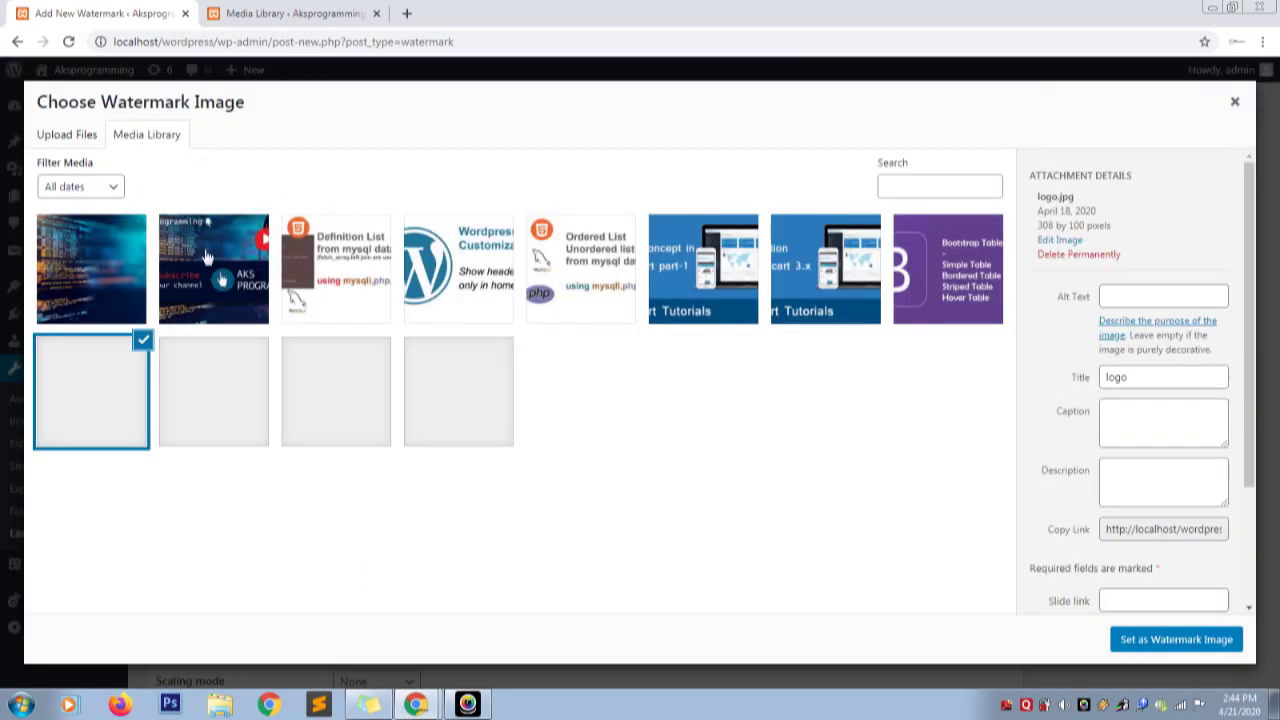
left_click(64, 136)
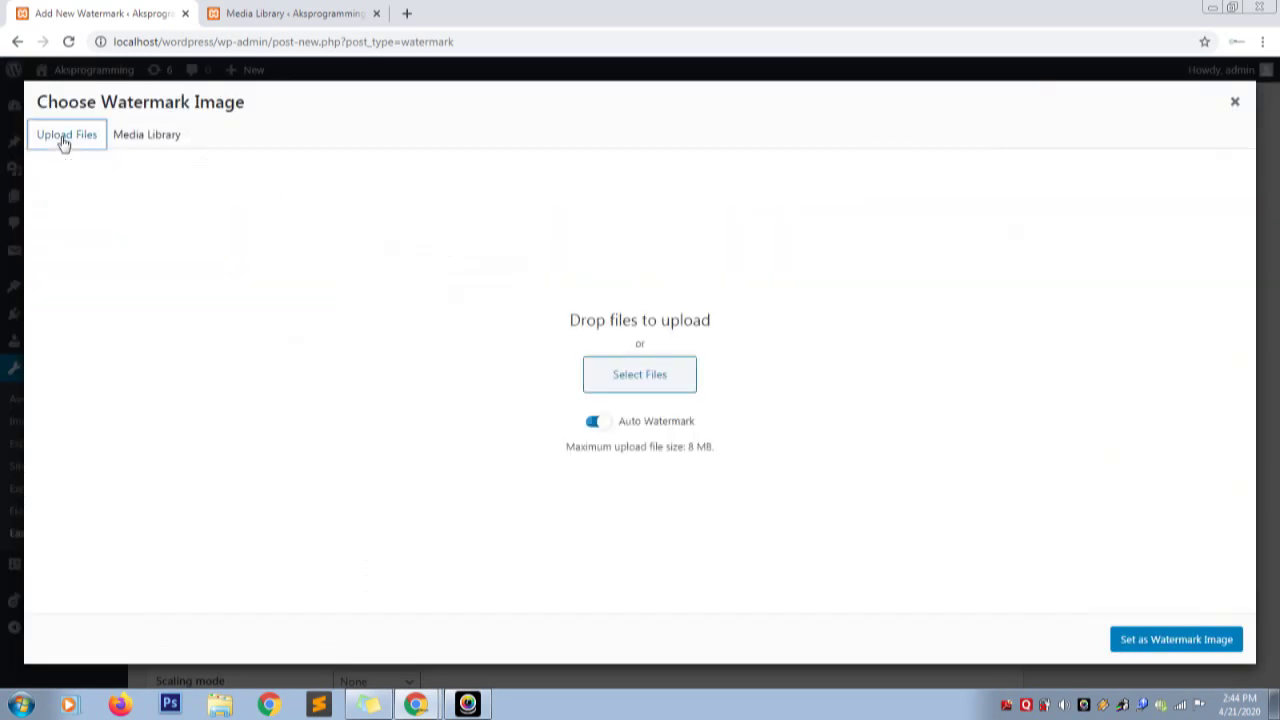
left_click(590, 430)
left_click(590, 424)
- Upload the logo image from the aksprogramming folder on New Volume (E:) and set it as the watermark image
left_click(626, 378)
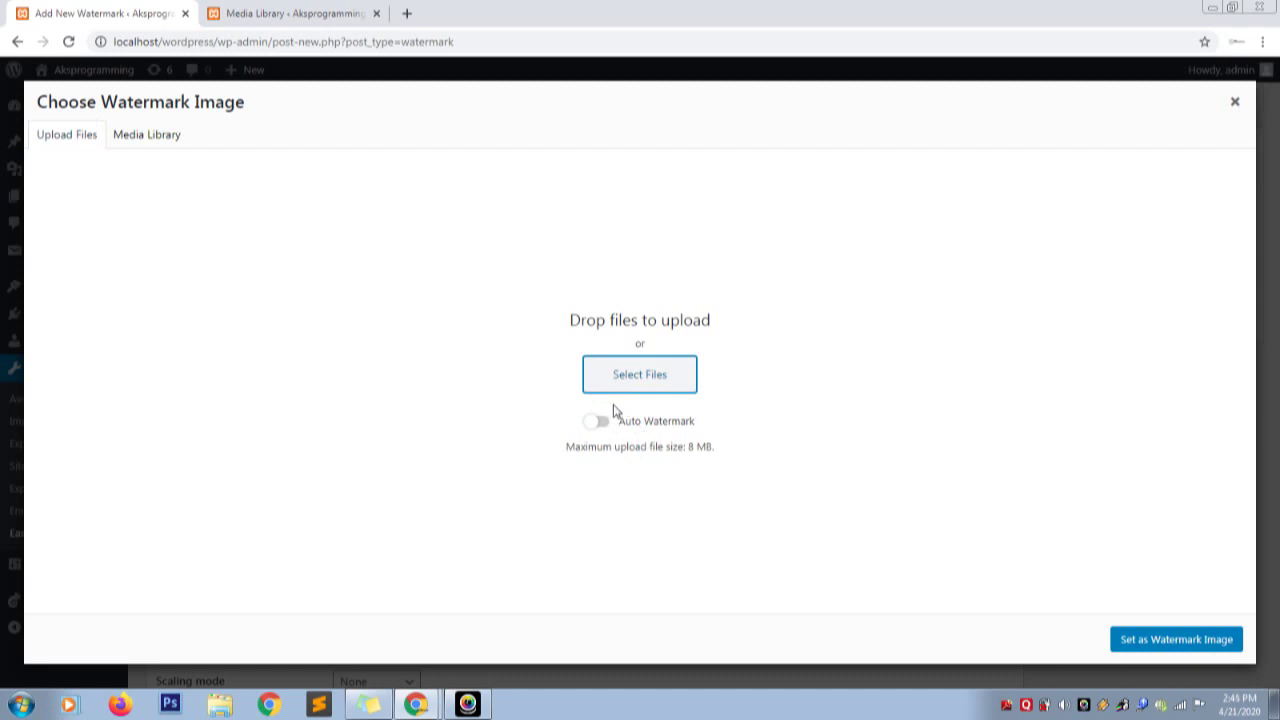
left_click(626, 376)
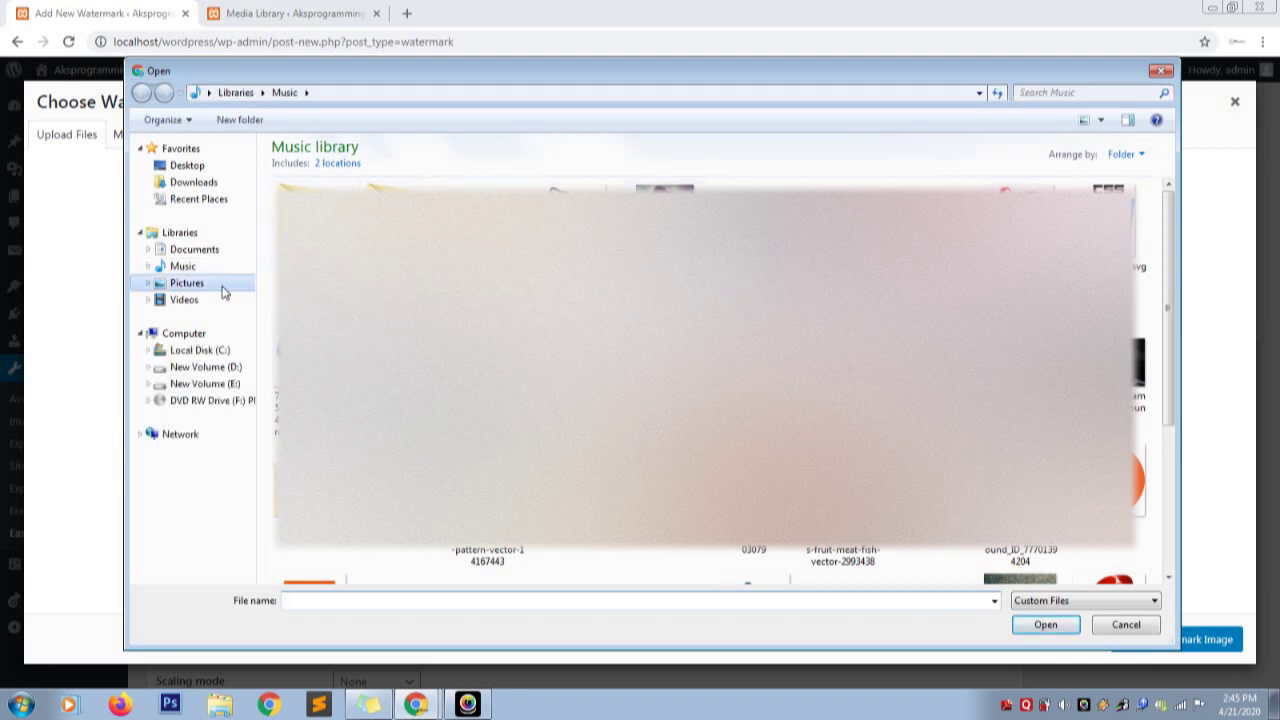
left_click(186, 283)
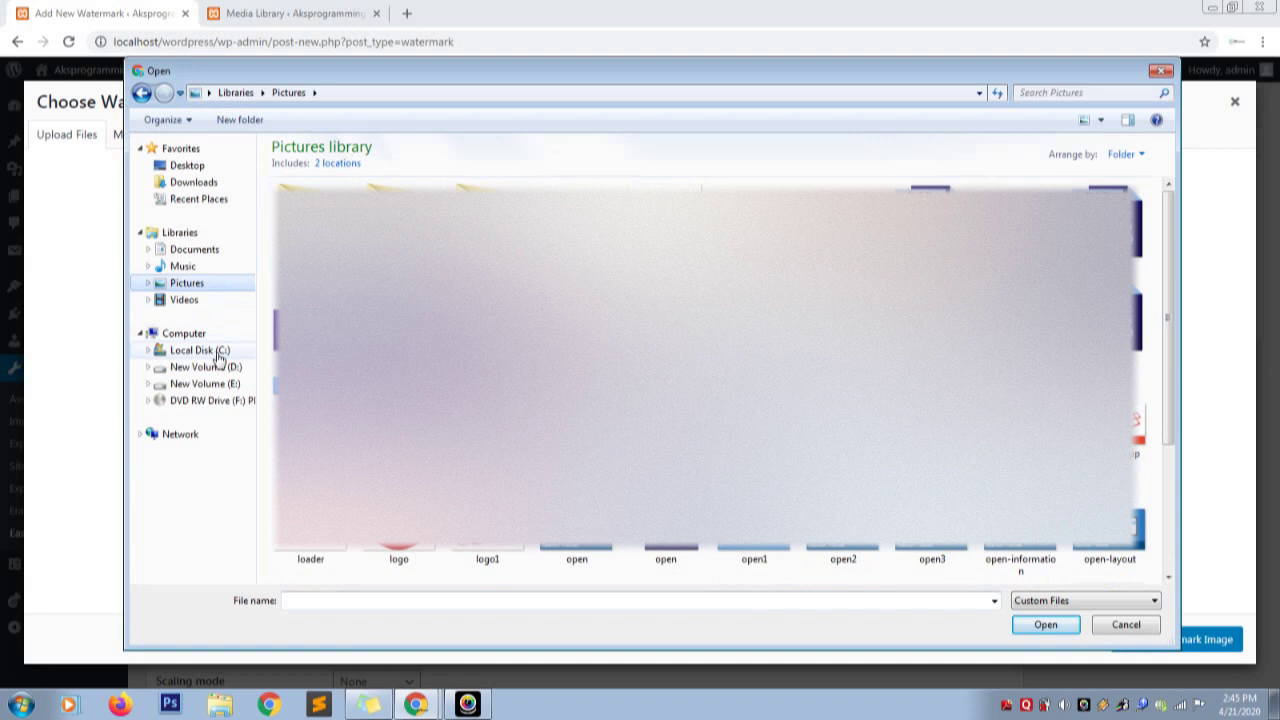
left_click(222, 387)
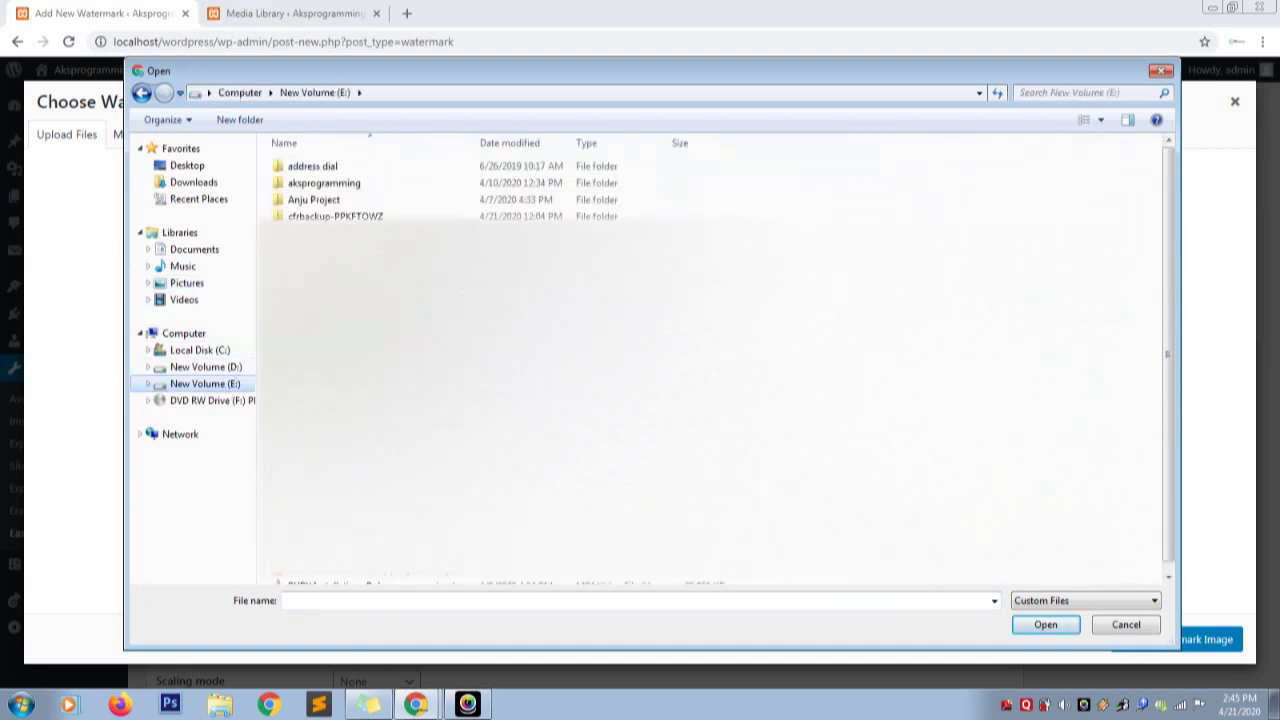
left_click(298, 183)
double_click(298, 183)
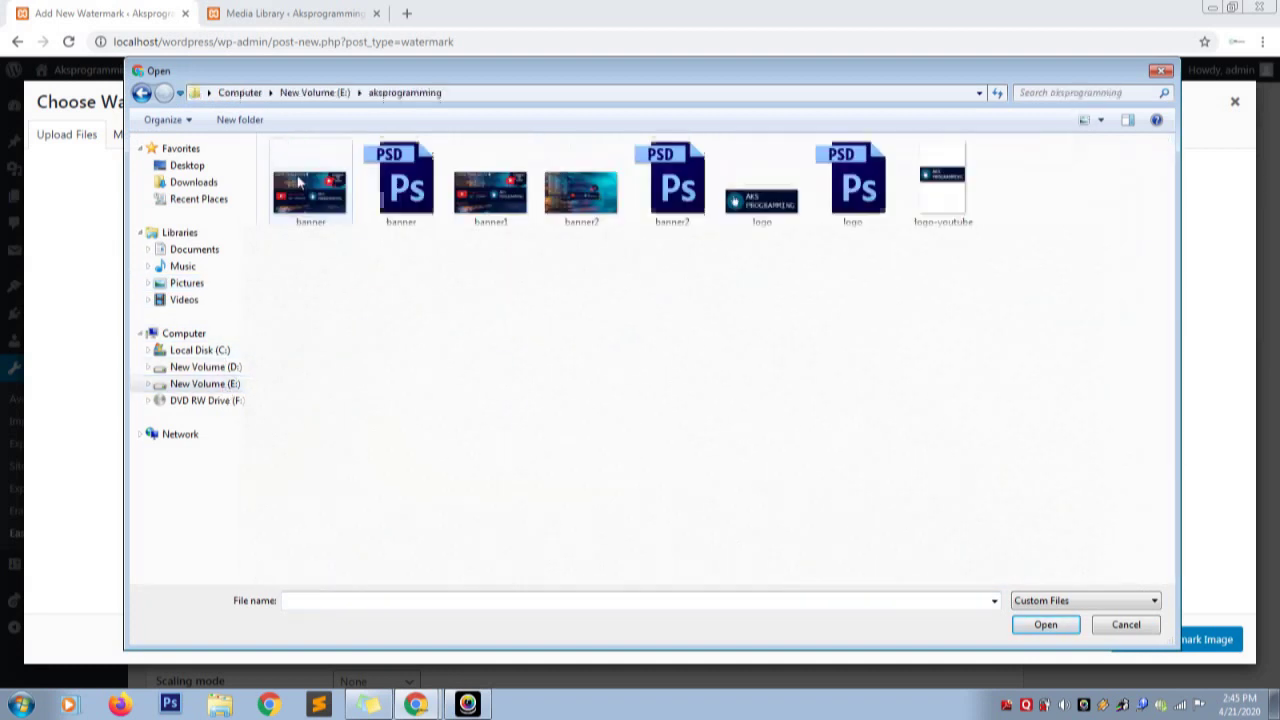
left_click(736, 198)
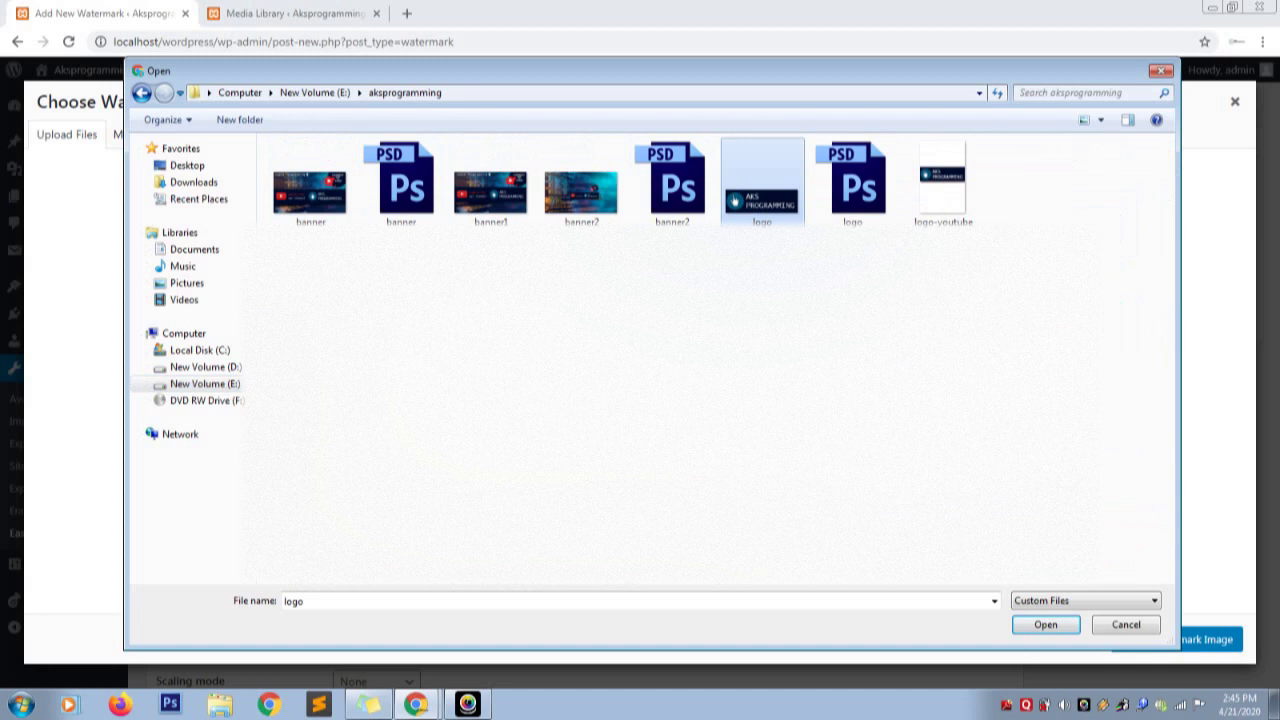
left_click(1032, 630)
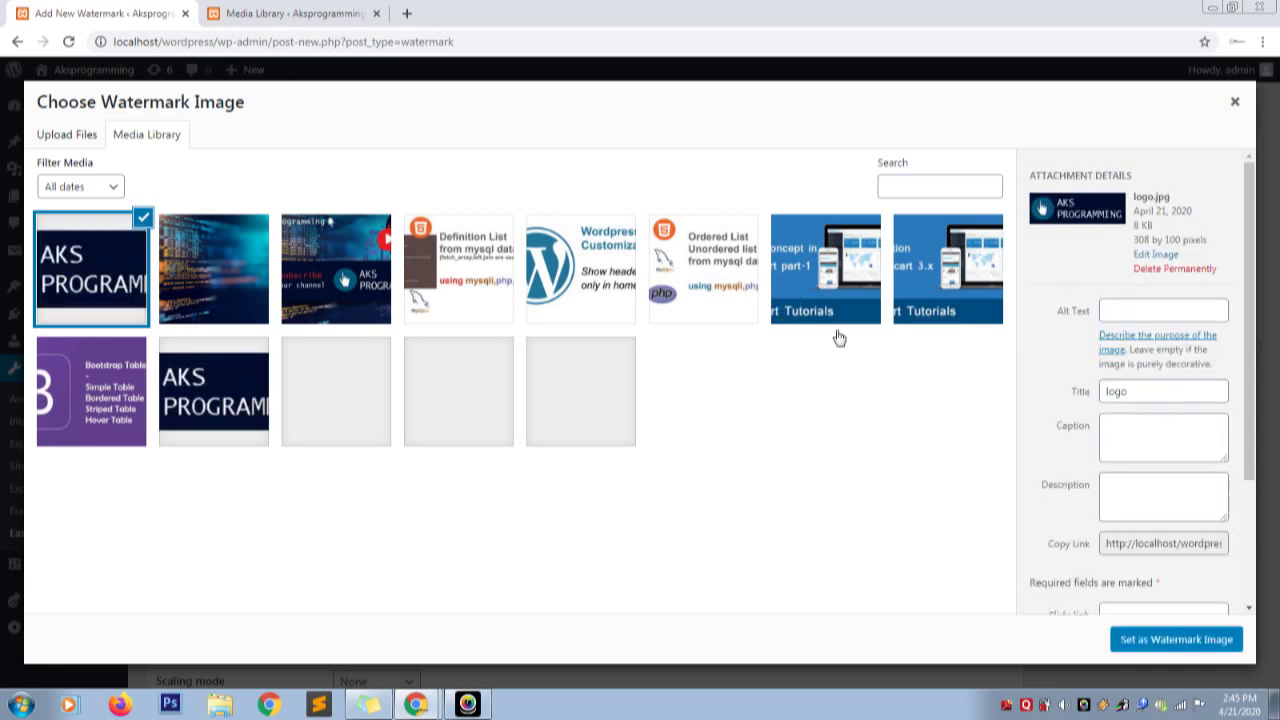
left_click(1163, 648)
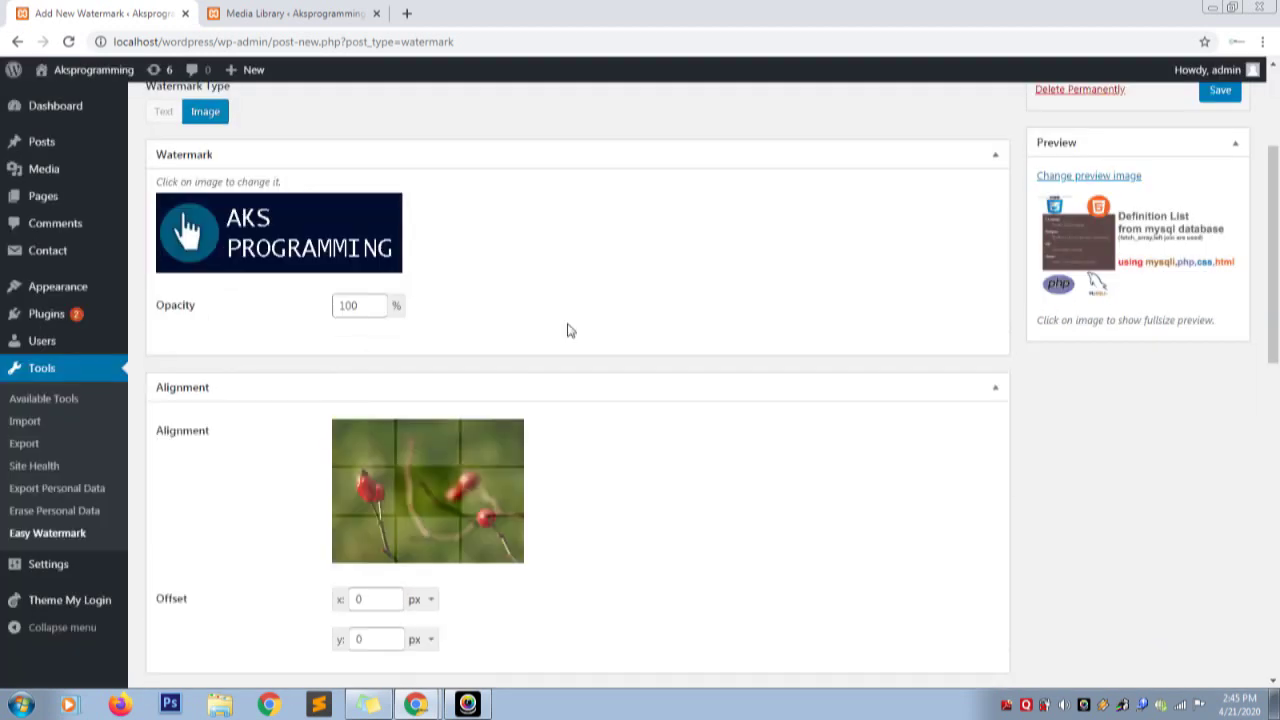
- Set the logo watermark's opacity to 60%
left_click(361, 306)
double_click(350, 305)
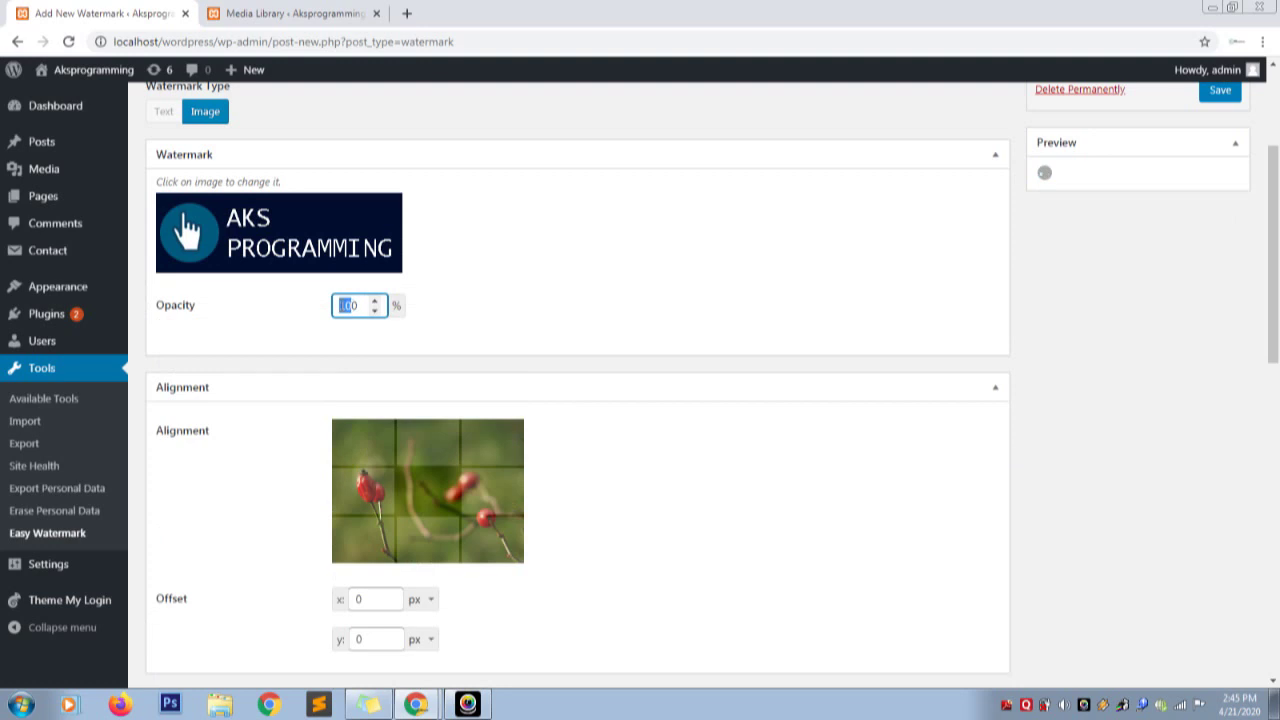
type("60")
left_click(462, 315)
- Align the watermark to the image's bottom-right corner with an offset of x 30 px and y 40 px
left_click_drag(1278, 195, 1278, 230)
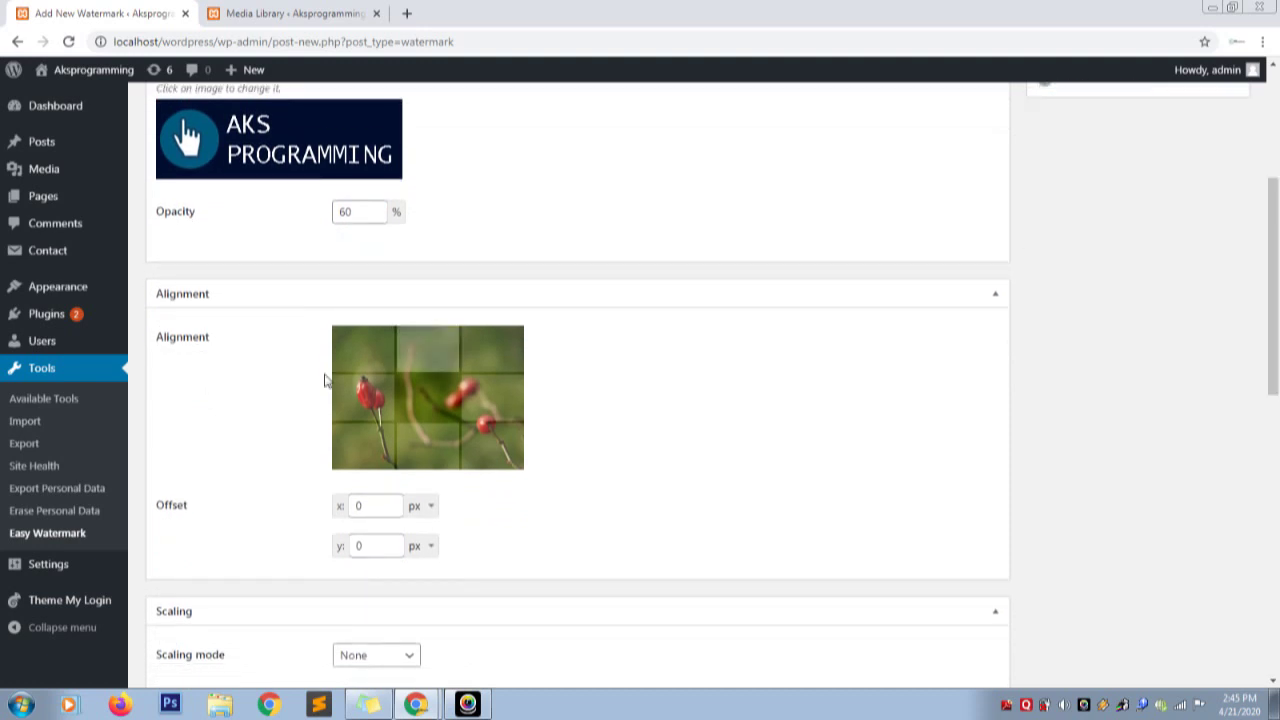
left_click(491, 462)
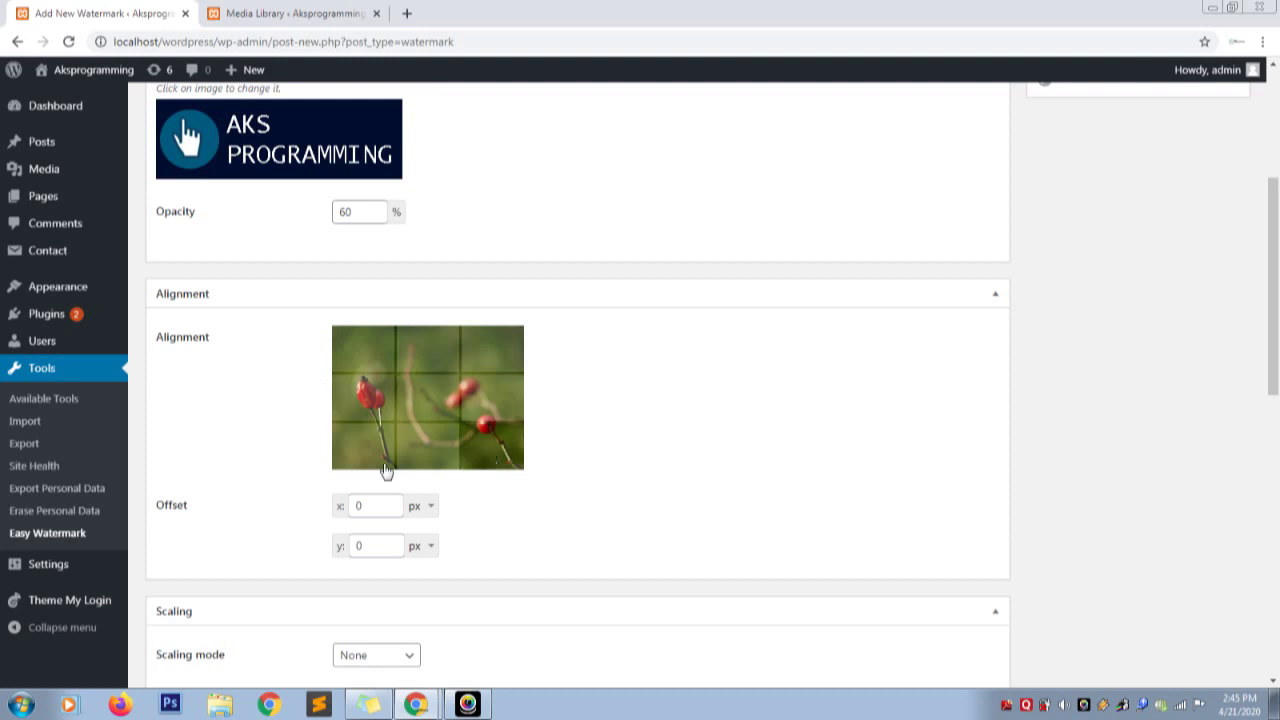
double_click(358, 506)
key("BackSpace")
type("30")
double_click(352, 546)
key("BackSpace")
type("40")
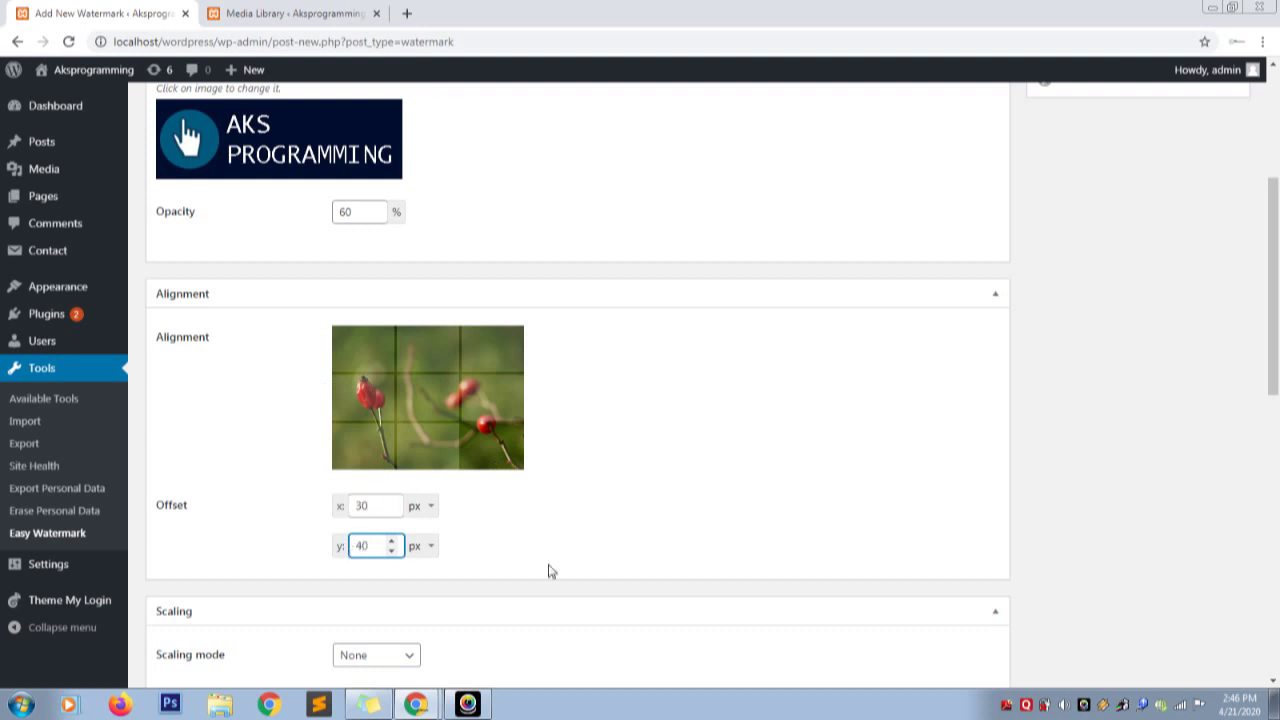
- Set the watermark's scaling mode to Fit to height and enable Scale down only
left_click_drag(1274, 297, 1275, 392)
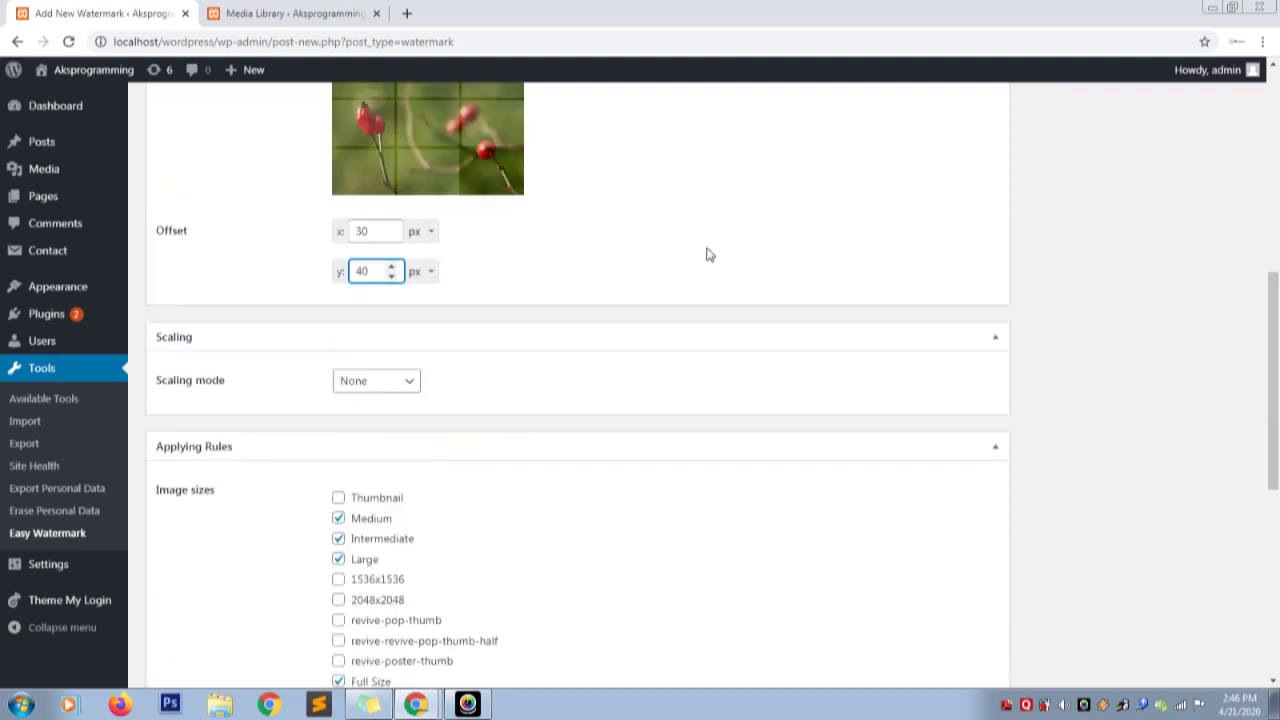
left_click(407, 386)
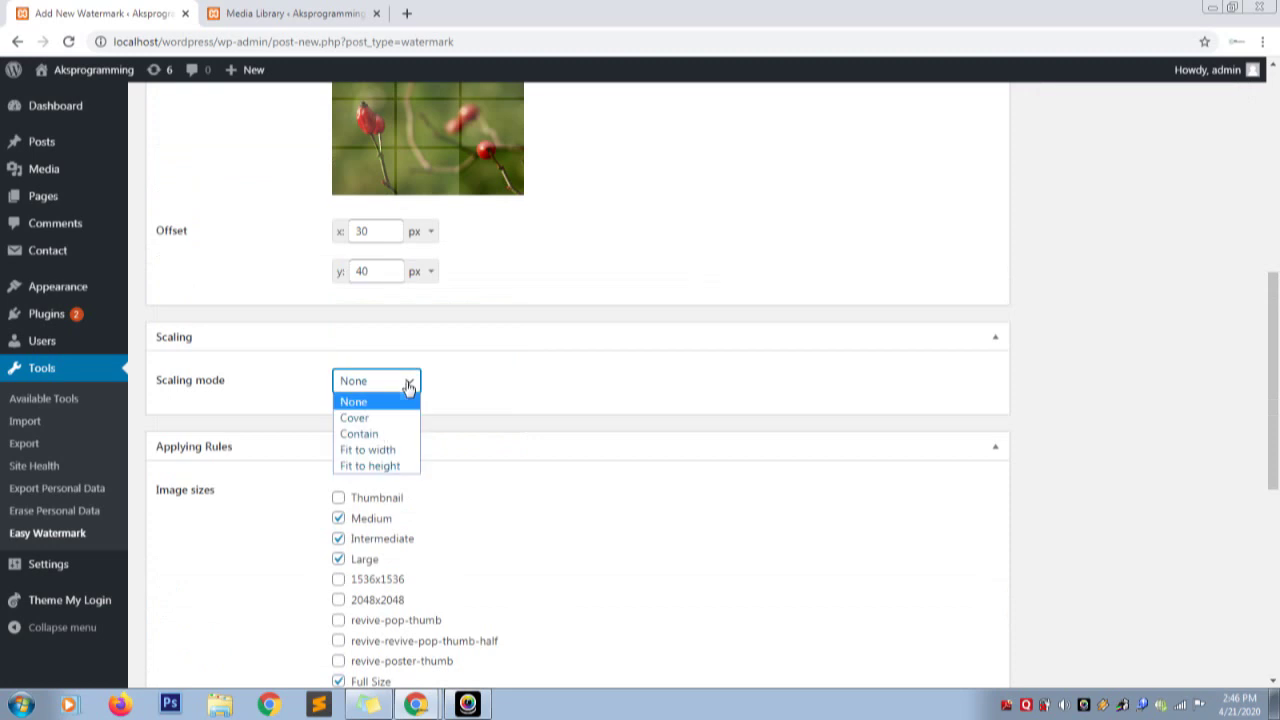
left_click(396, 466)
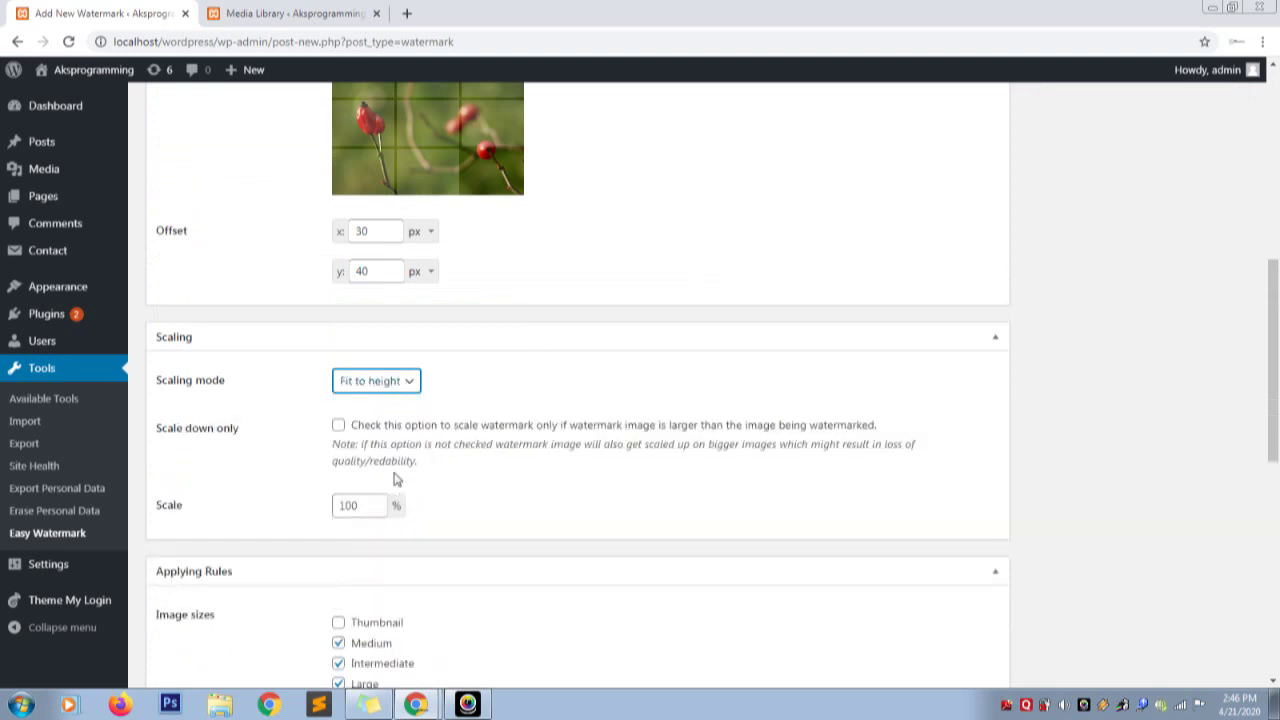
left_click(338, 425)
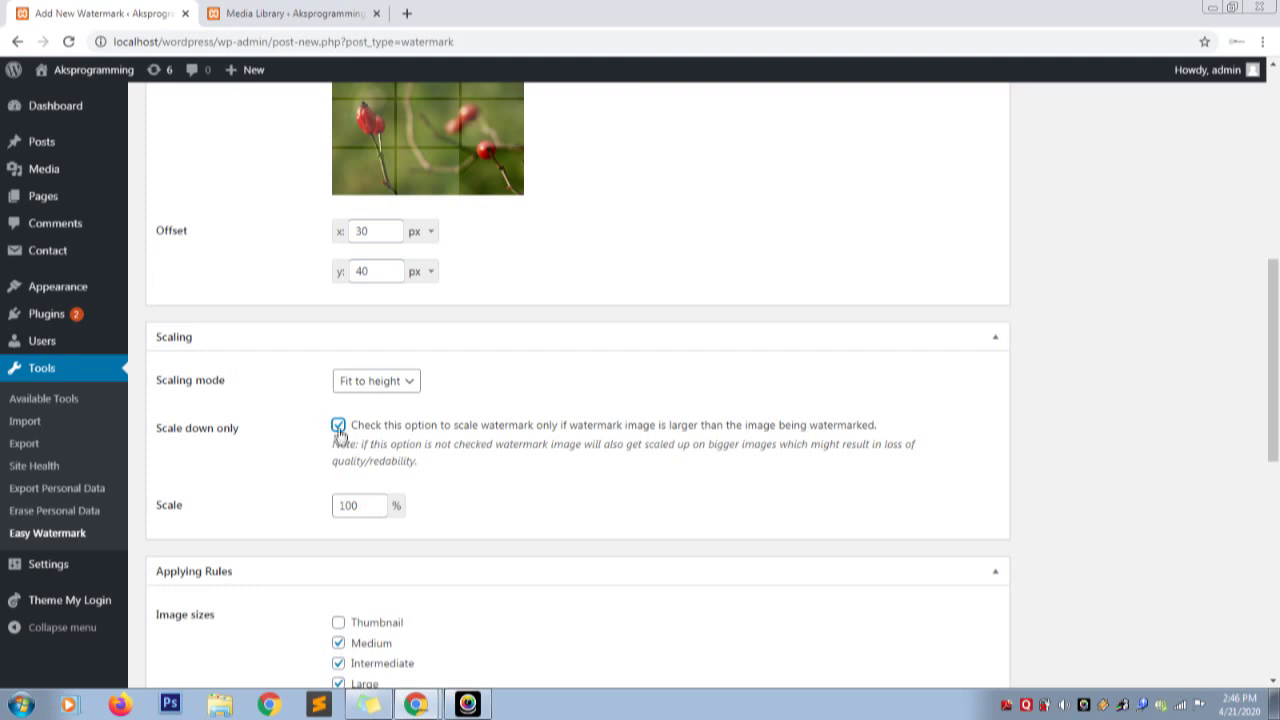
- Set the watermark's scale to 10%
left_click(364, 506)
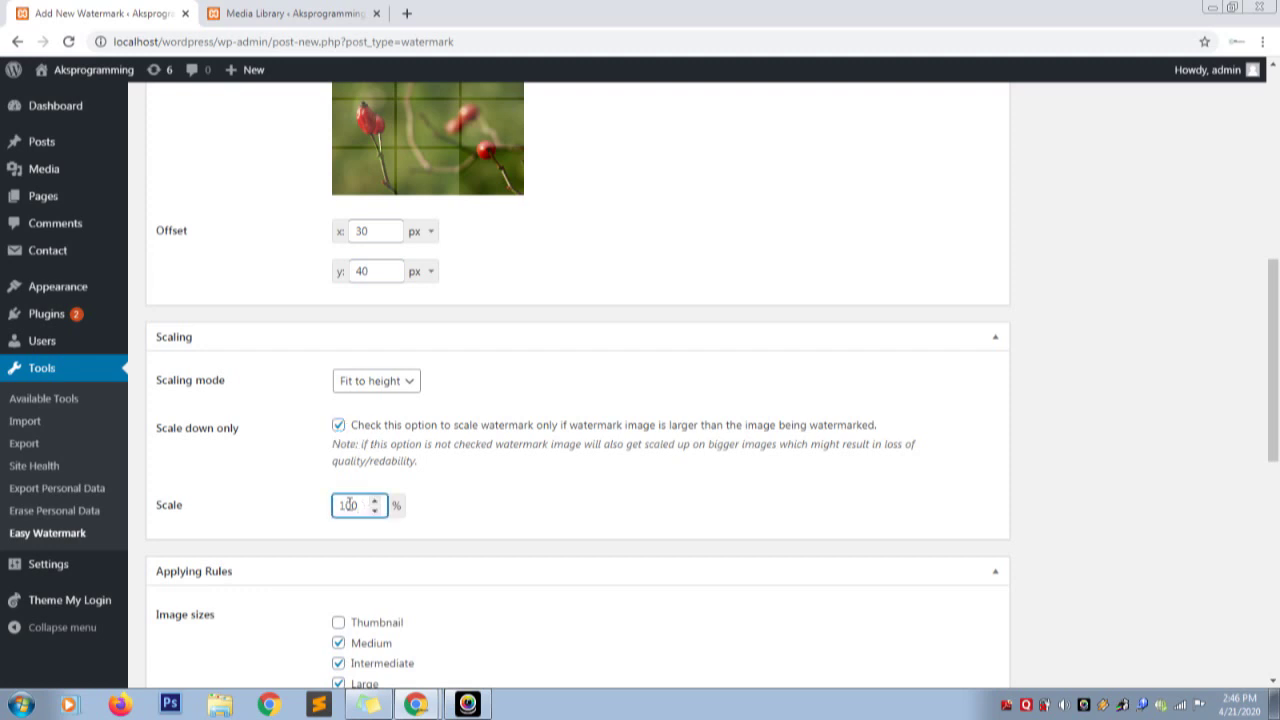
left_click_drag(356, 506, 338, 506)
type("5")
key("BackSpace")
type("2")
key("BackSpace")
type("1")
scroll(960, 415, "down", 2)
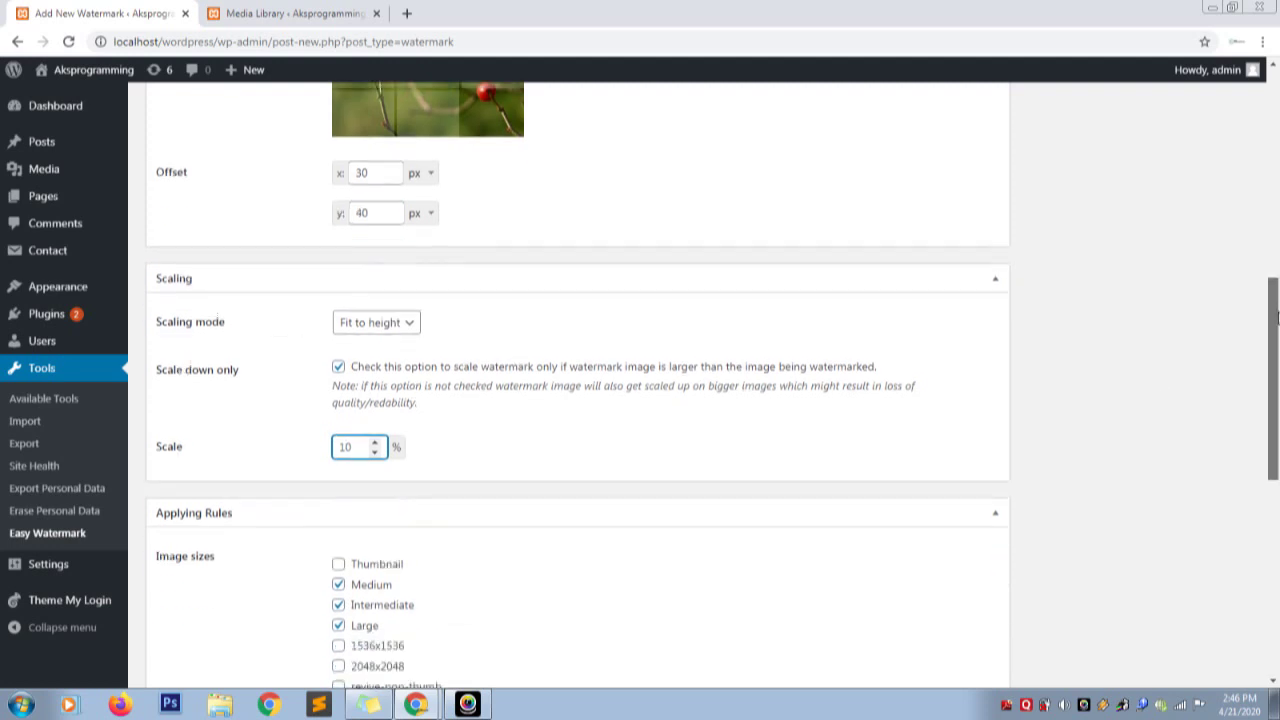
- Save the "Aksprogramming image" watermark
left_click(339, 507)
left_click_drag(1275, 380, 1277, 210)
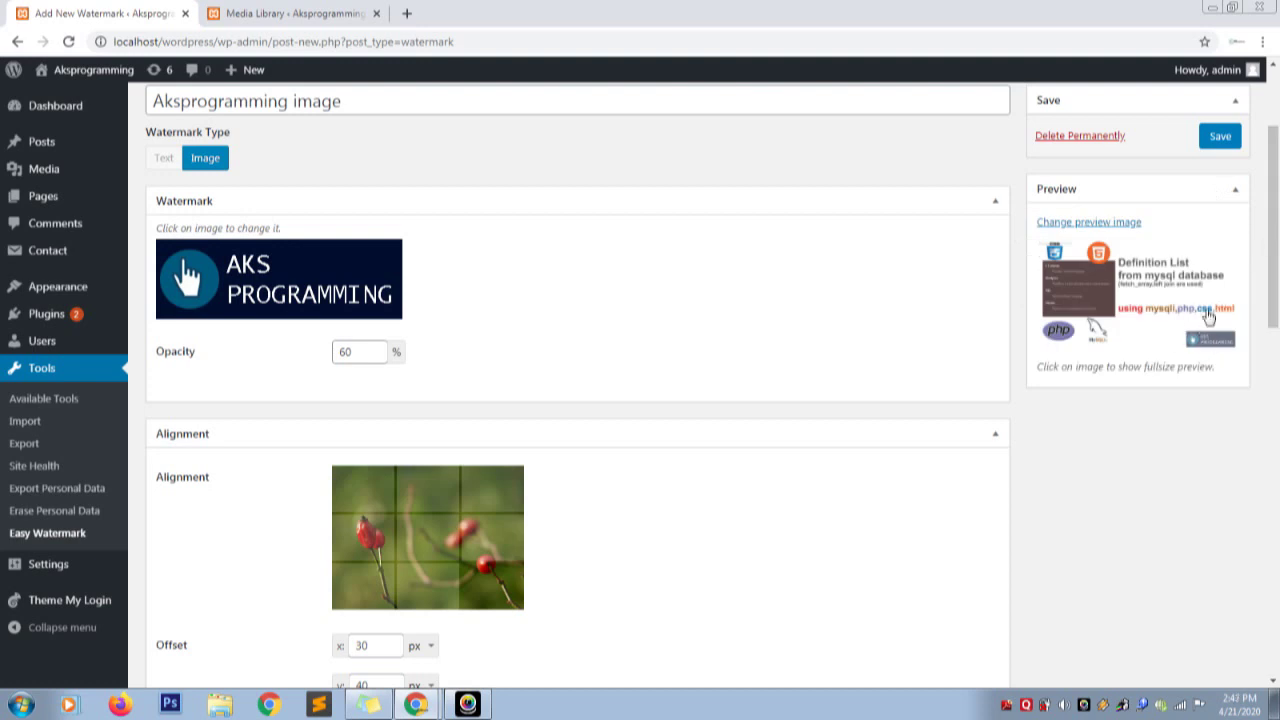
left_click(1220, 142)
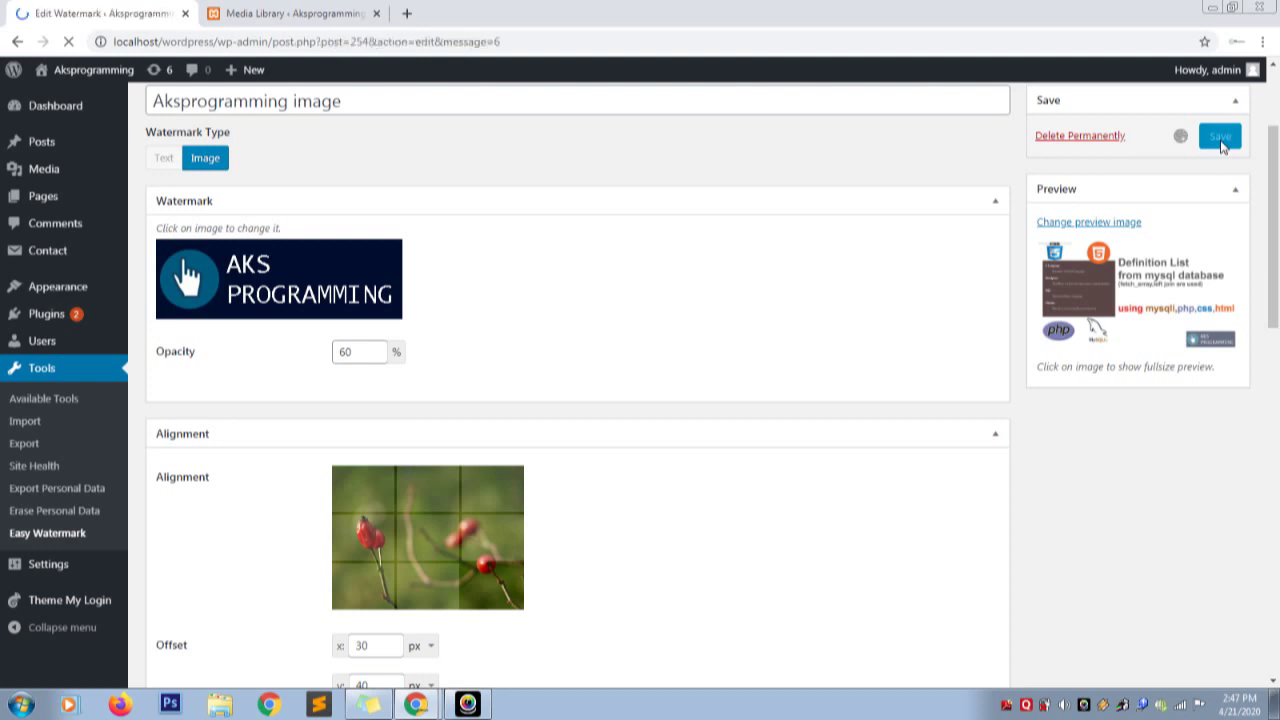
left_click(341, 10)
left_click(97, 10)
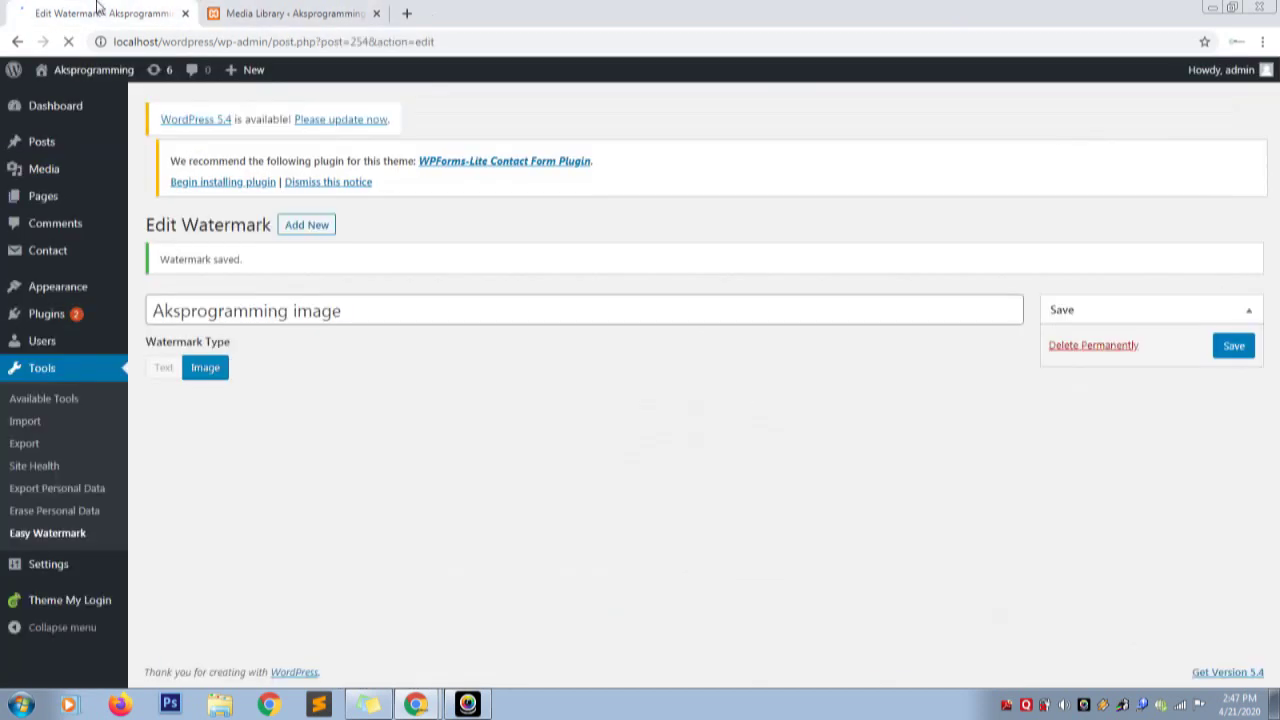
- Reload the Media Library and examine the definitionlist image in its attachment details before closing them
left_click(270, 10)
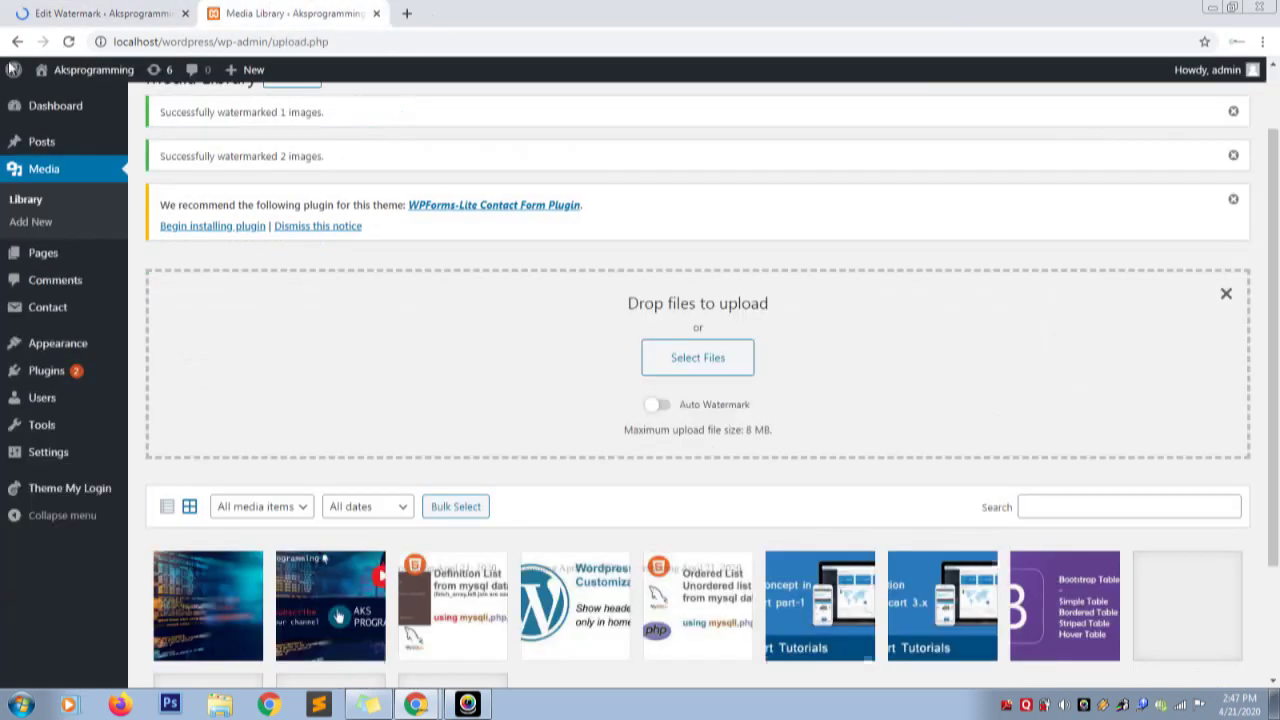
left_click(69, 43)
left_click_drag(1275, 157, 1277, 277)
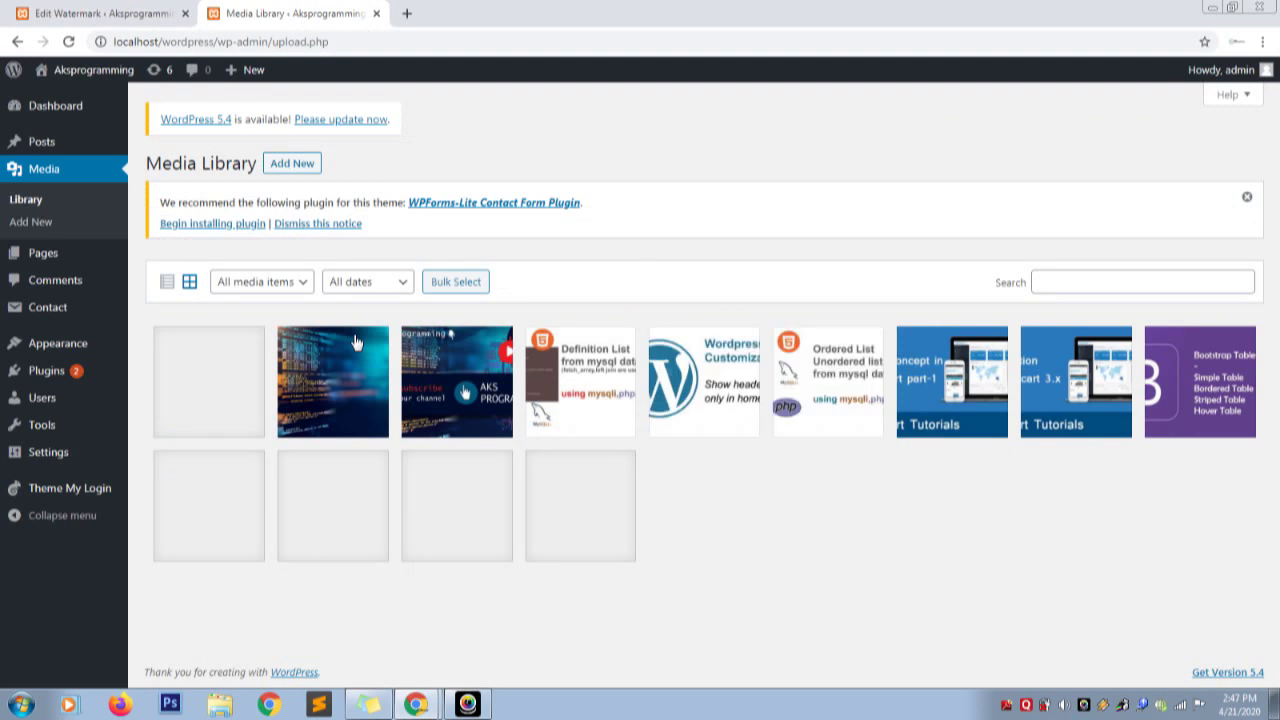
left_click(609, 393)
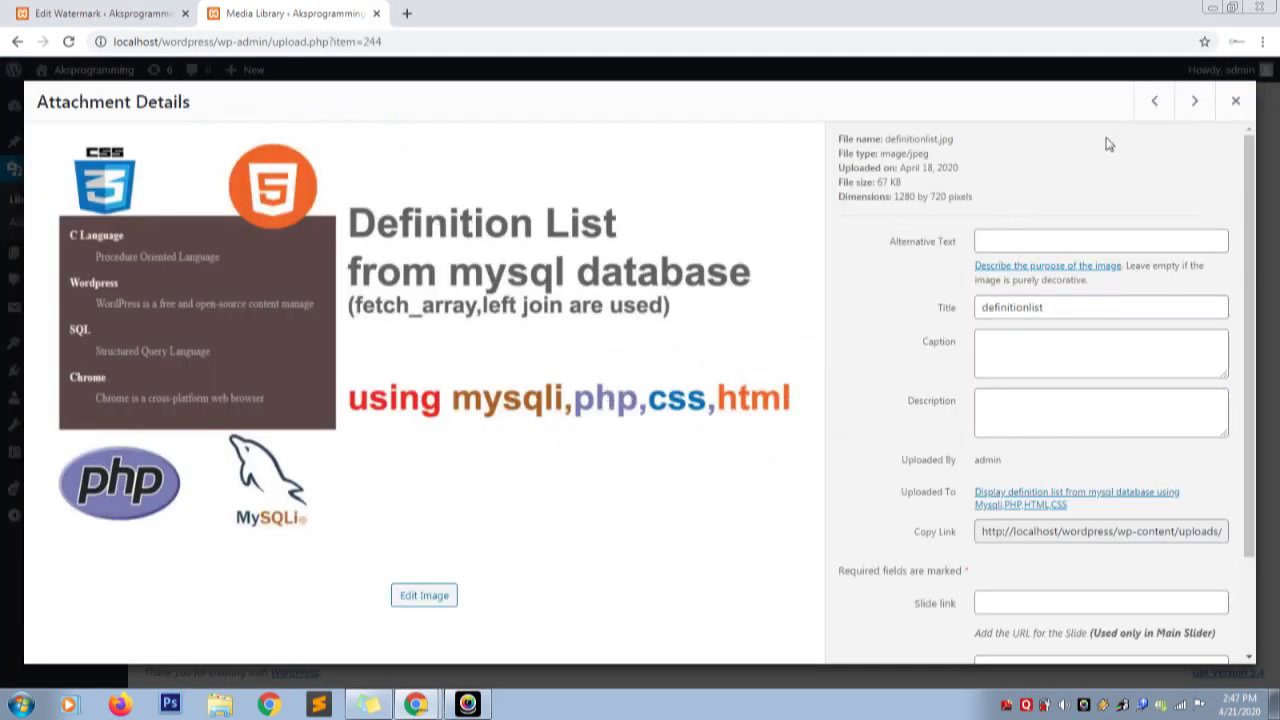
left_click(1237, 101)
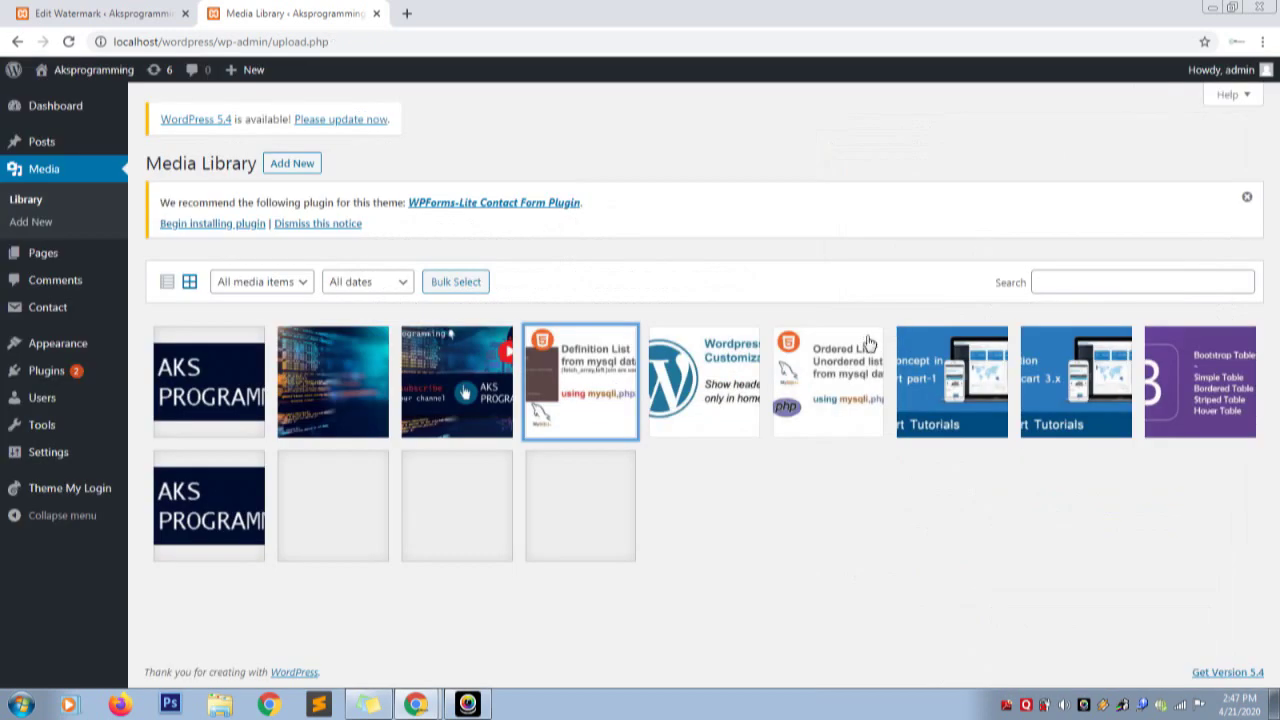
- Bulk-select the definition list and WordPress customization images and apply the "Aksprogramming image" watermark to them
left_click(443, 283)
left_click(570, 378)
left_click(668, 380)
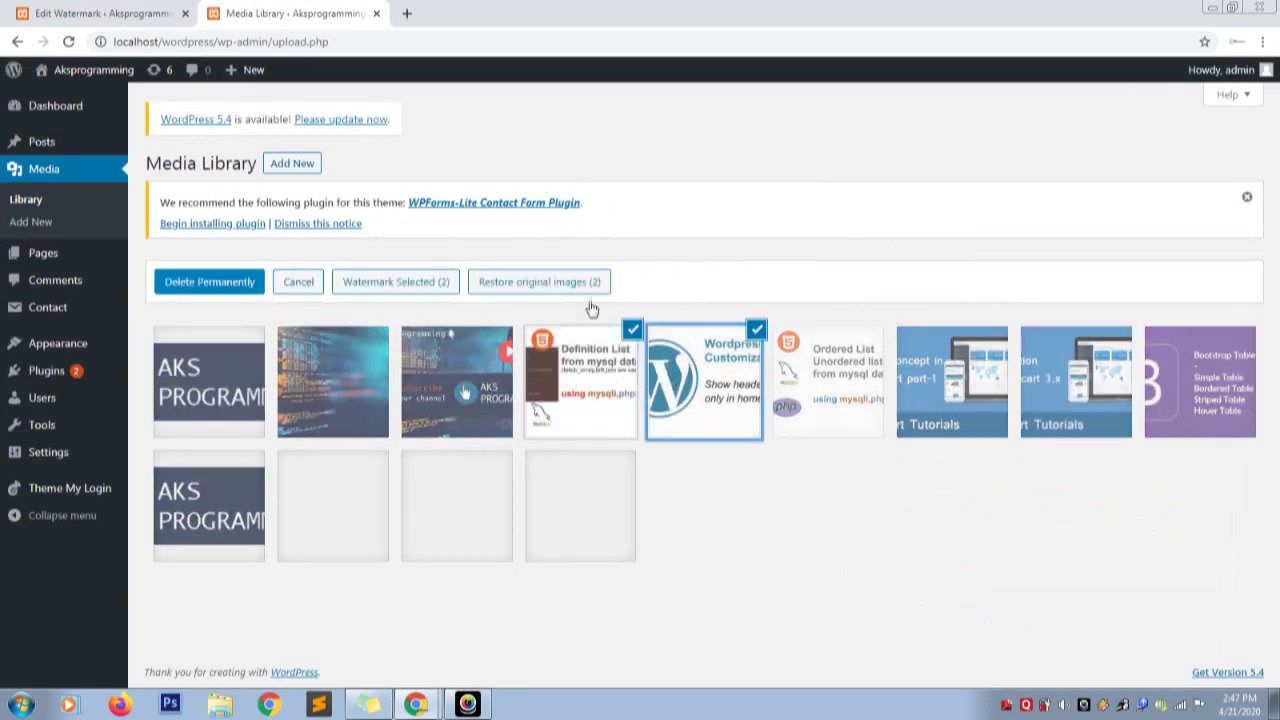
left_click(430, 284)
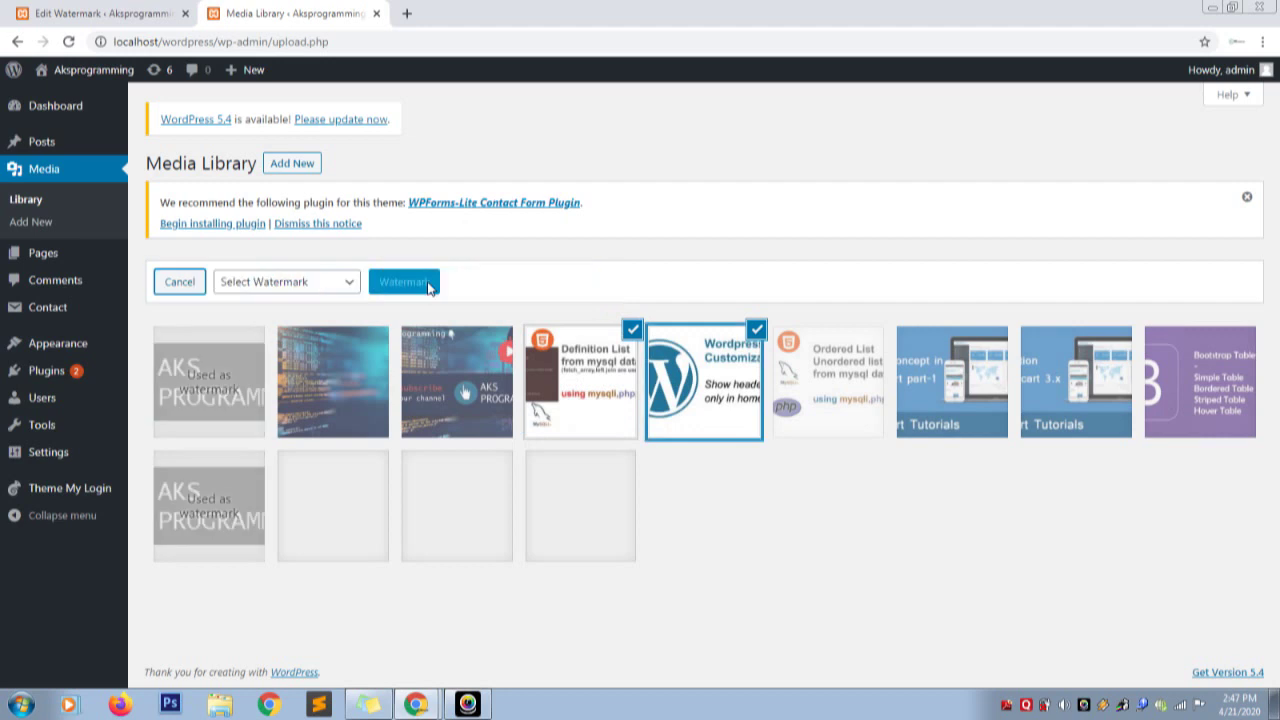
left_click(349, 283)
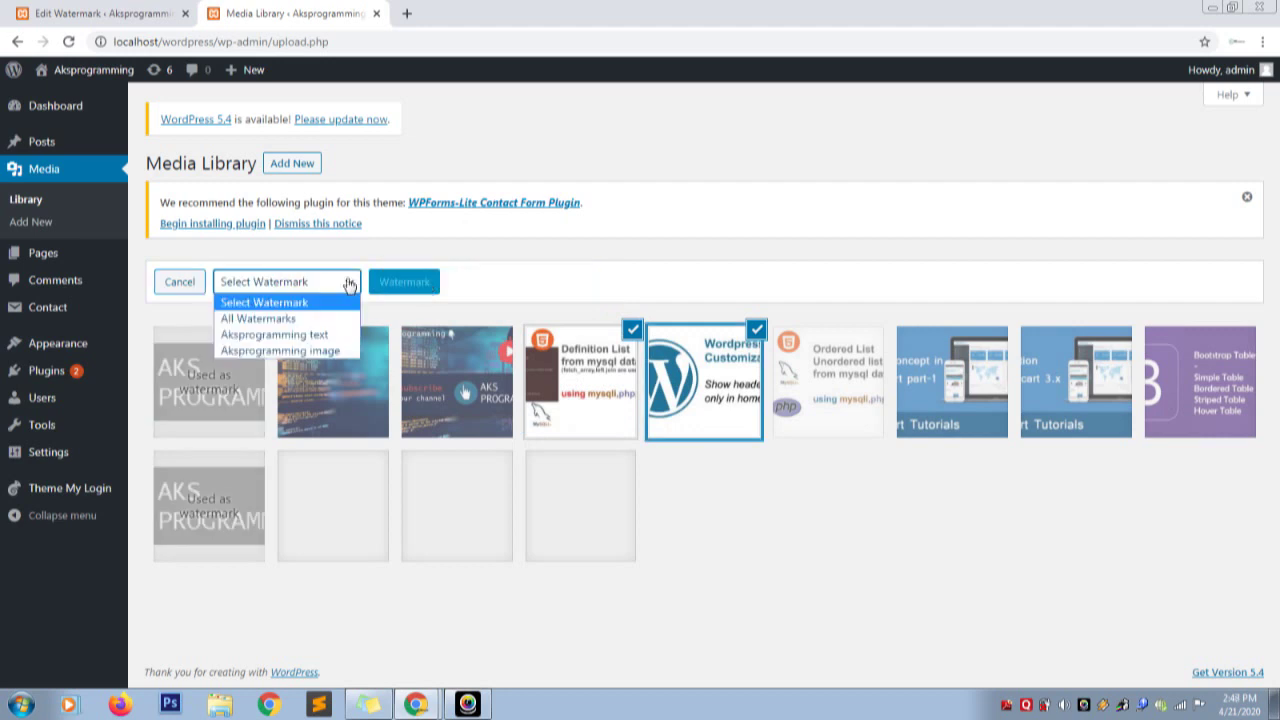
left_click(316, 352)
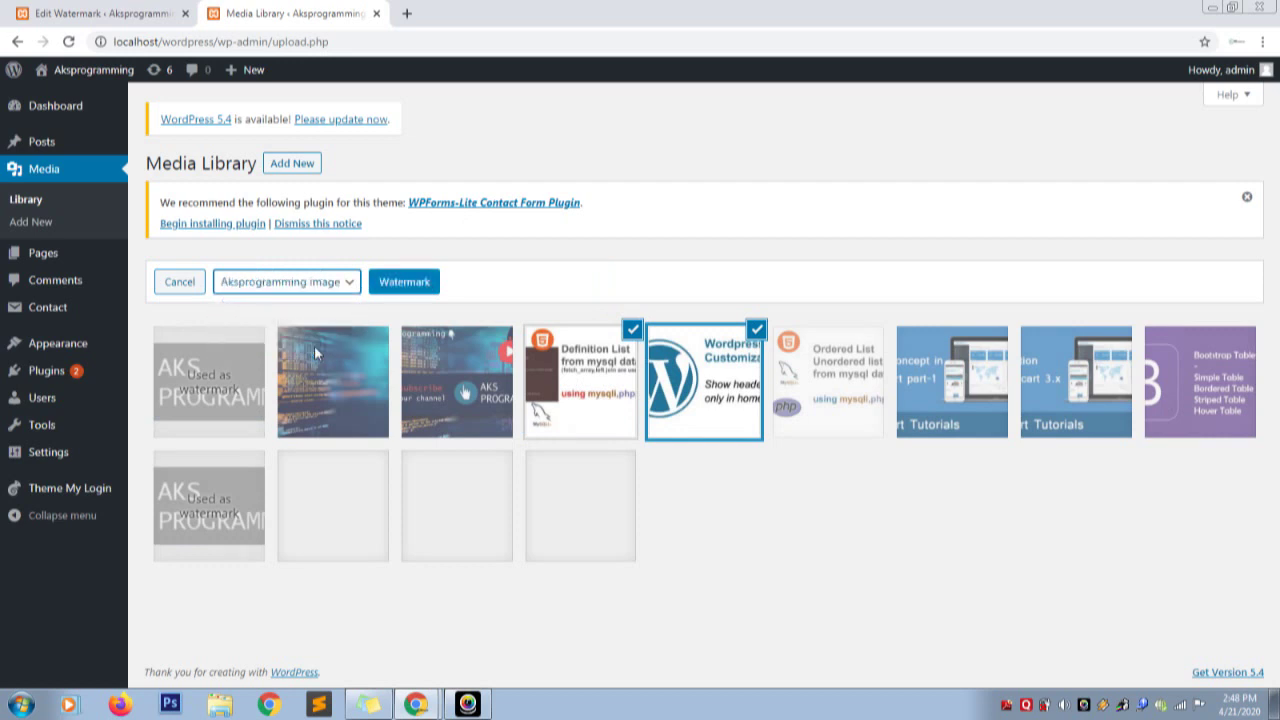
left_click(415, 283)
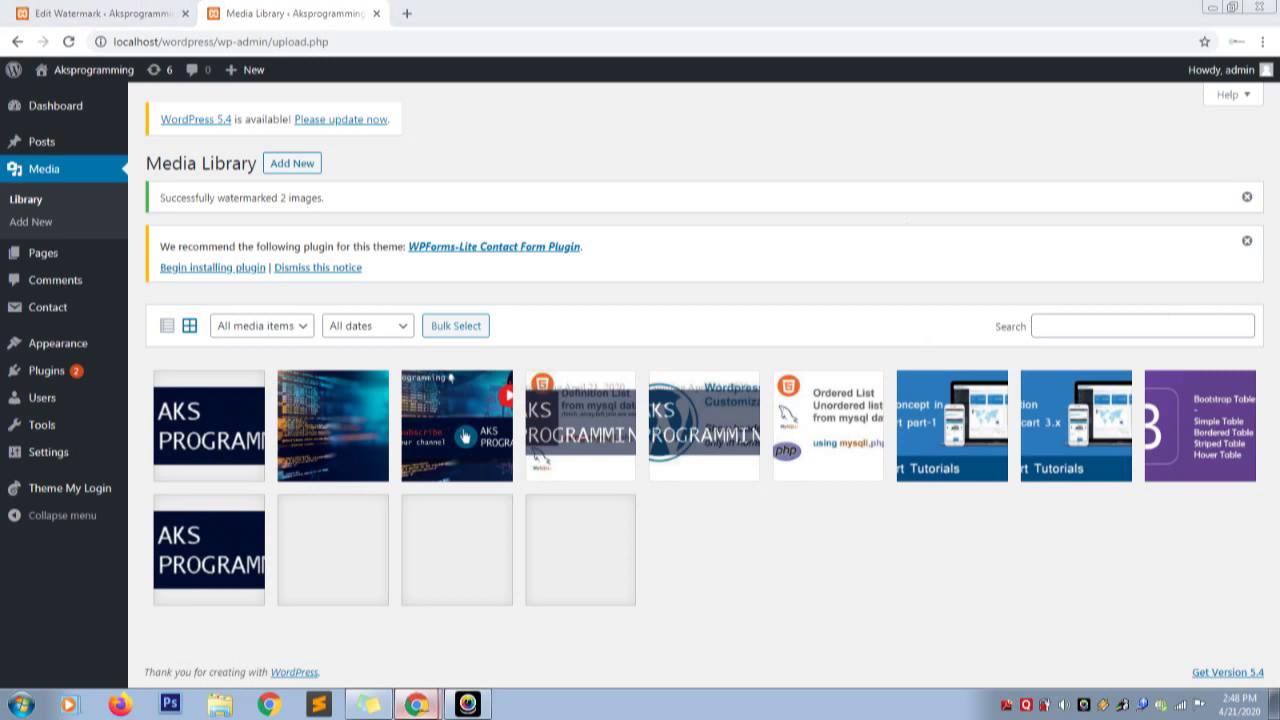
- Reload the definition list post on the public site, examine its image for the logo watermark, and return to the Media Library
key("alt+Tab")
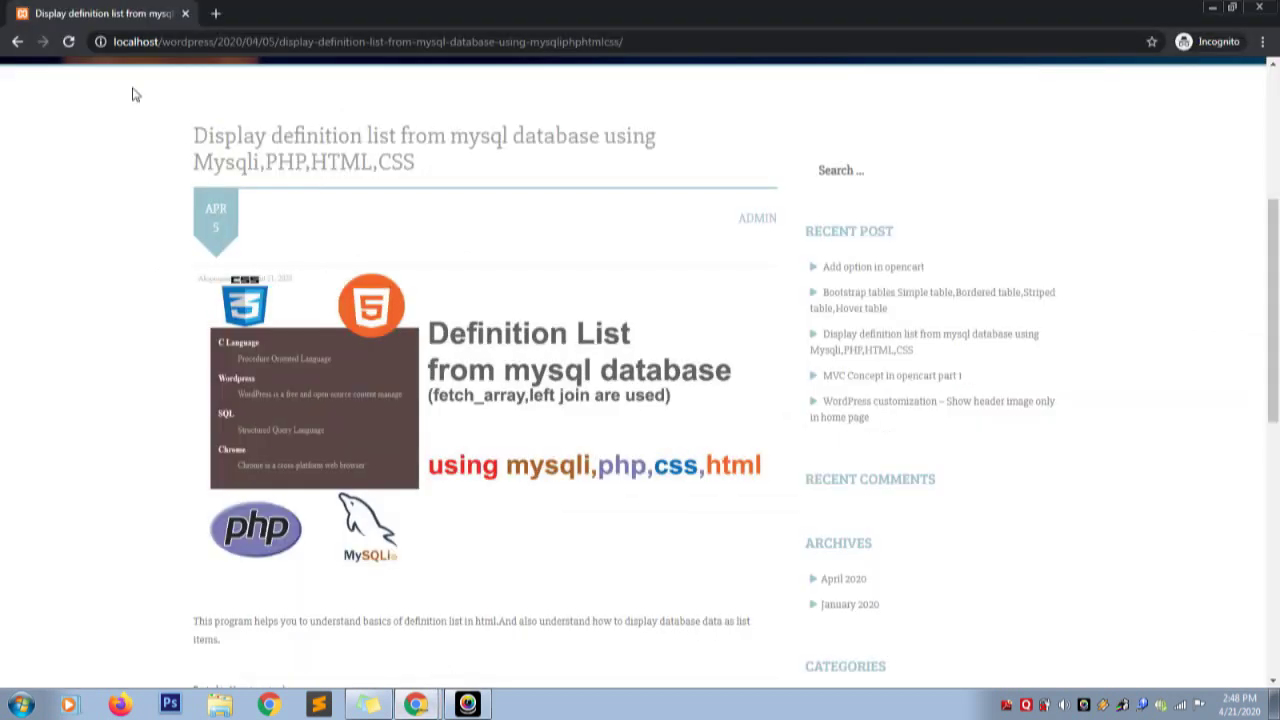
left_click(68, 41)
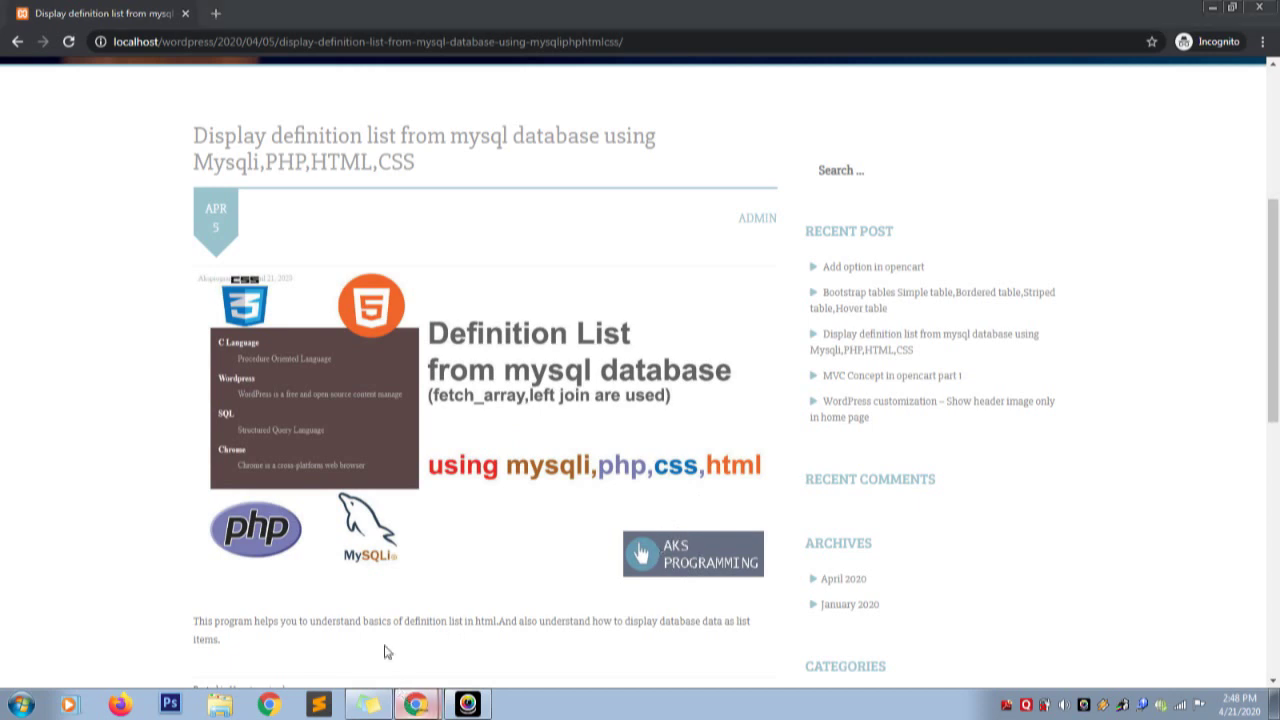
key("alt+Tab")
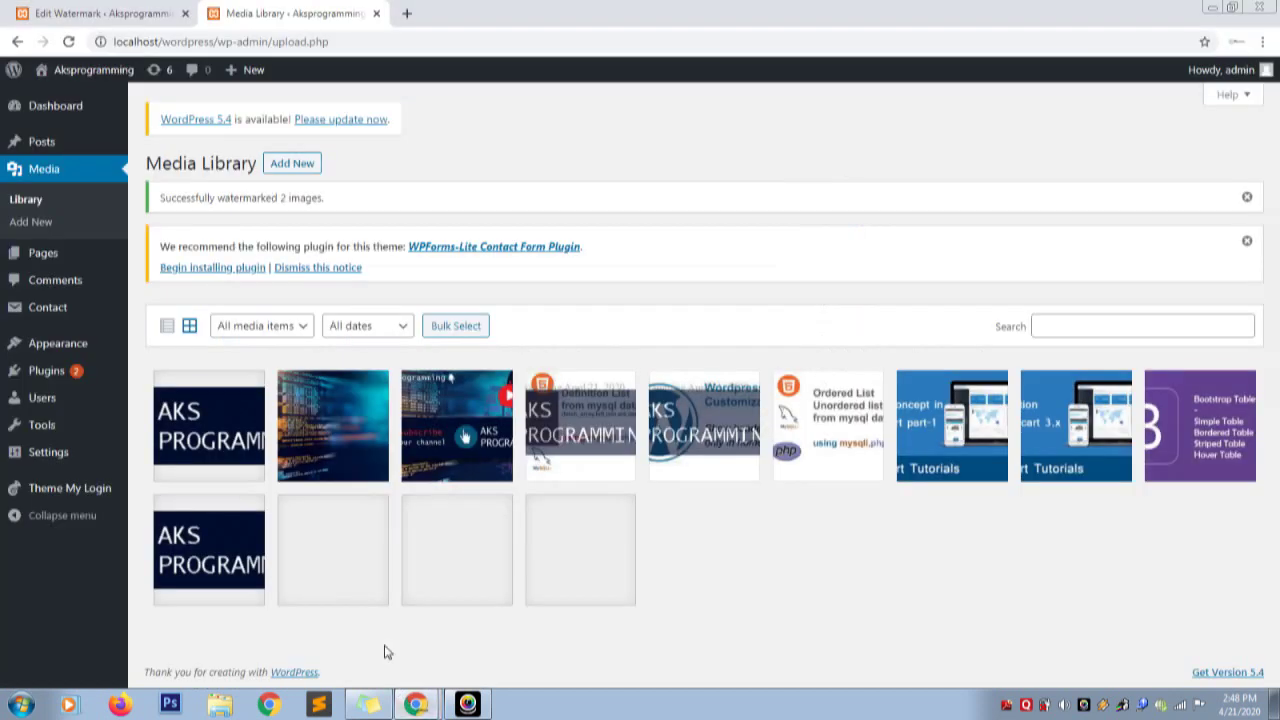